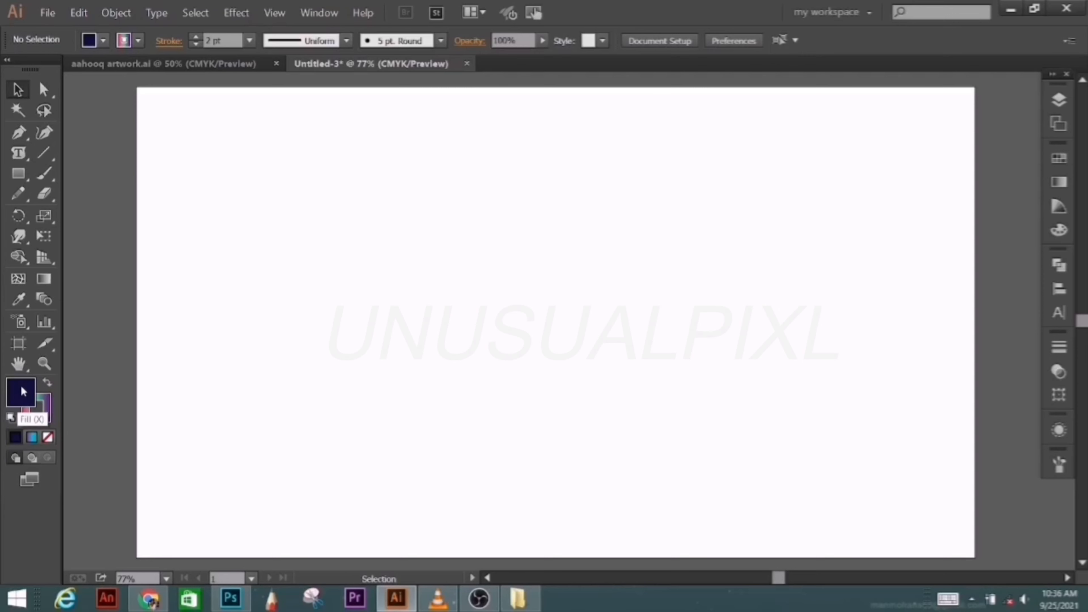
# Step: Set the default fill to none and the stroke to black
pyautogui.click(47, 437)
pyautogui.click(46, 418)
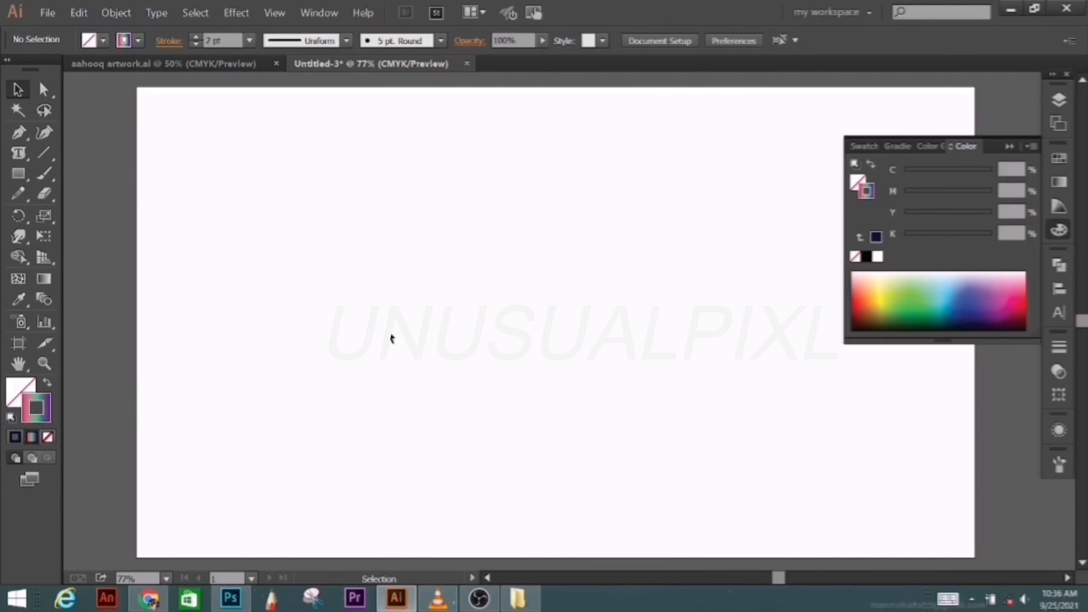
pyautogui.click(867, 257)
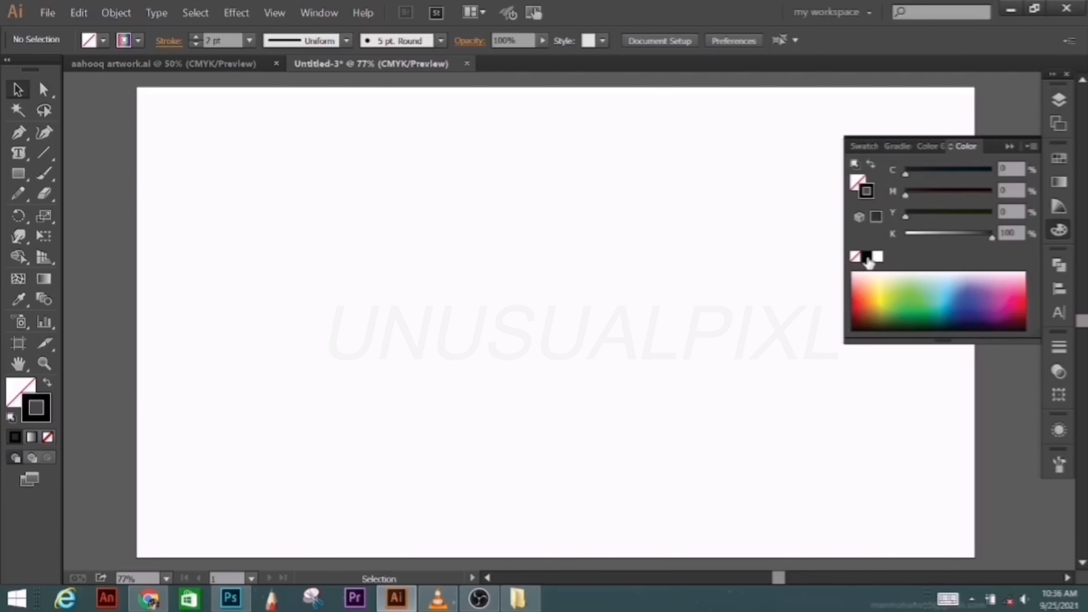
pyautogui.click(1011, 146)
# Step: Draw a straight line along the artboard's full upper edge and place a copy of it on the lower edge
pyautogui.click(43, 152)
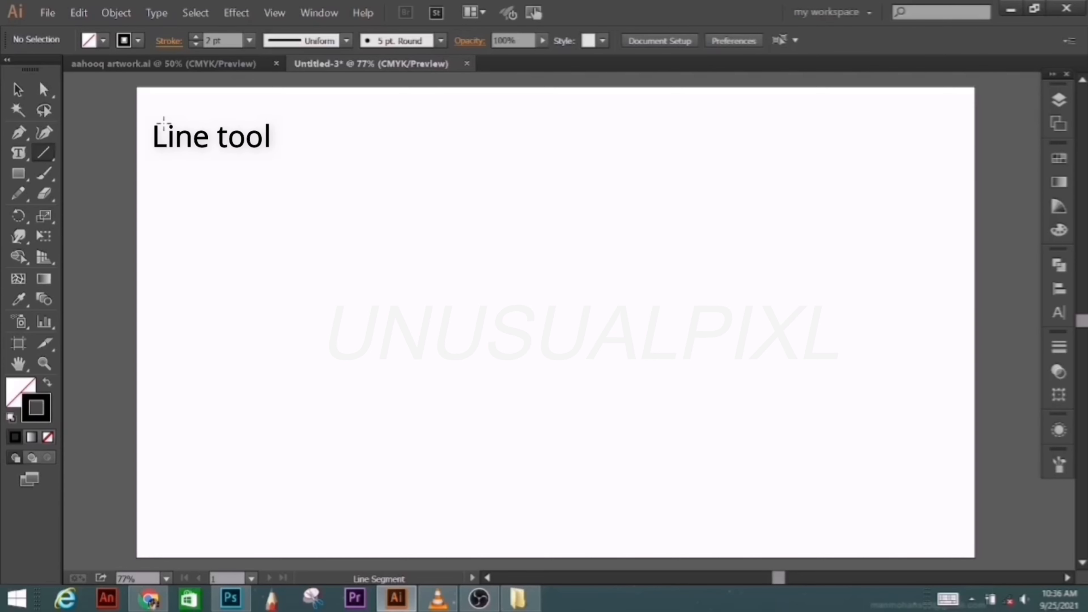
pyautogui.moveTo(136, 86); pyautogui.dragTo(976, 89)
pyautogui.click(18, 89)
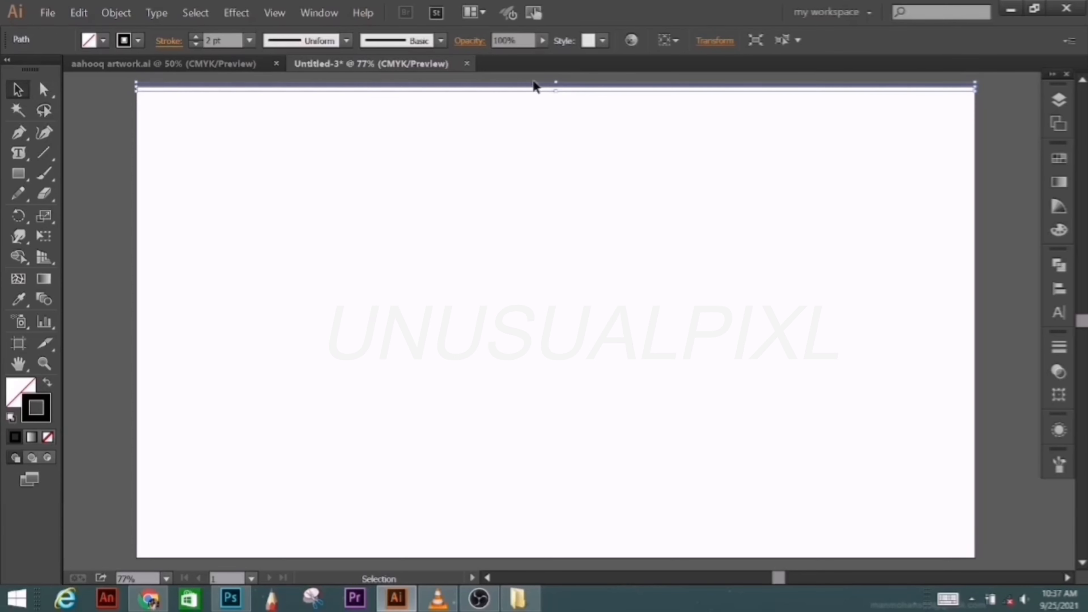
pyautogui.moveTo(537, 85); pyautogui.dragTo(539, 550)
# Step: Blend the line on the lower edge with the line on the upper edge using the Blend tool
pyautogui.press('w')
pyautogui.click(22, 96)
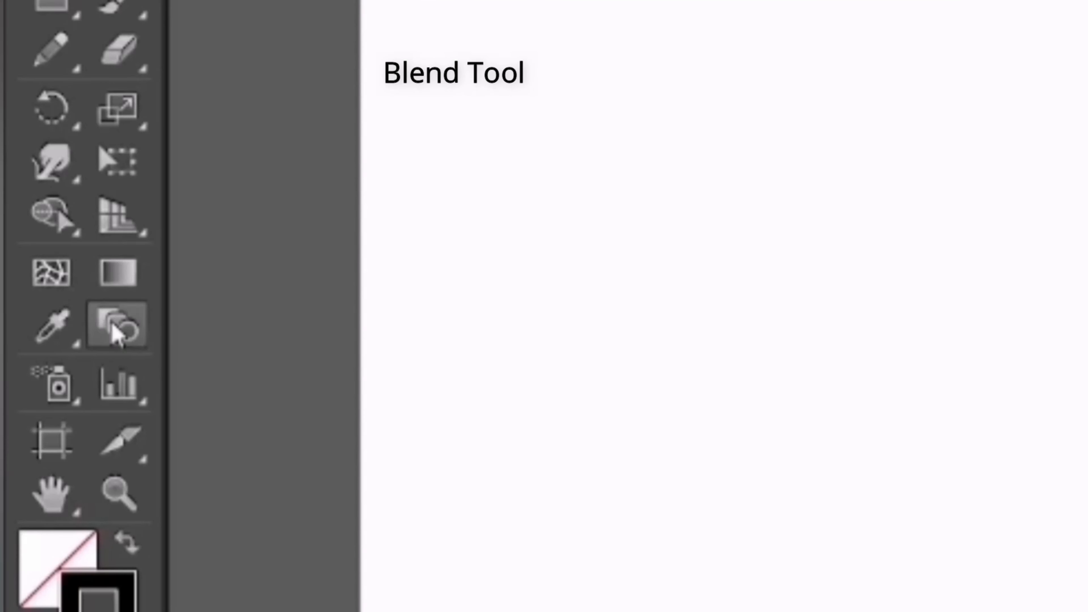
pyautogui.click(45, 299)
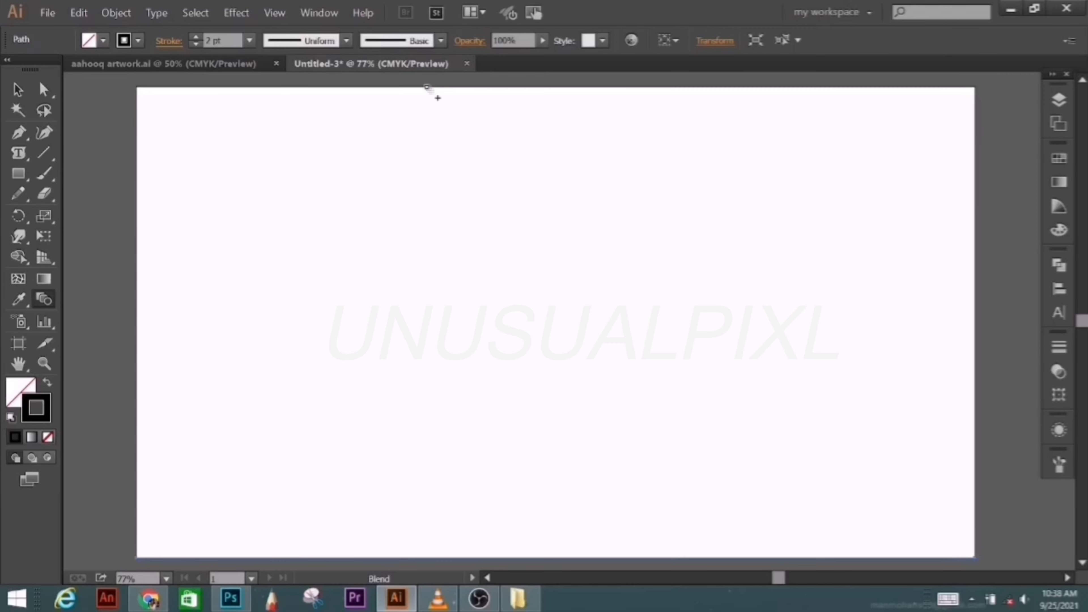
pyautogui.click(425, 87)
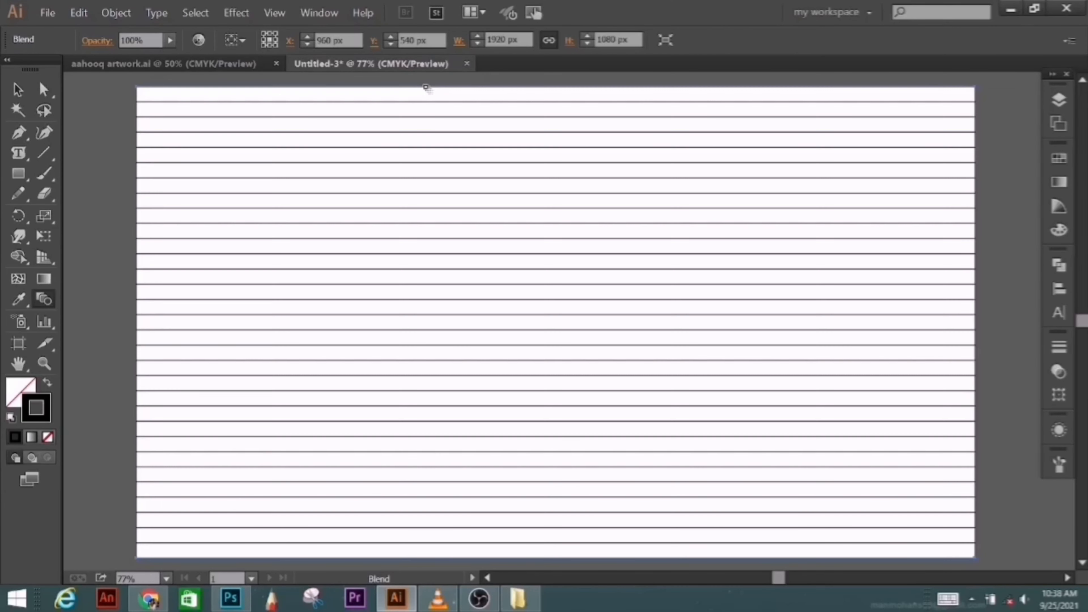
# Step: Set the blend spacing to 60 specified steps with preview turned on
pyautogui.doubleClick(45, 300)
pyautogui.click(828, 134)
pyautogui.write('70')
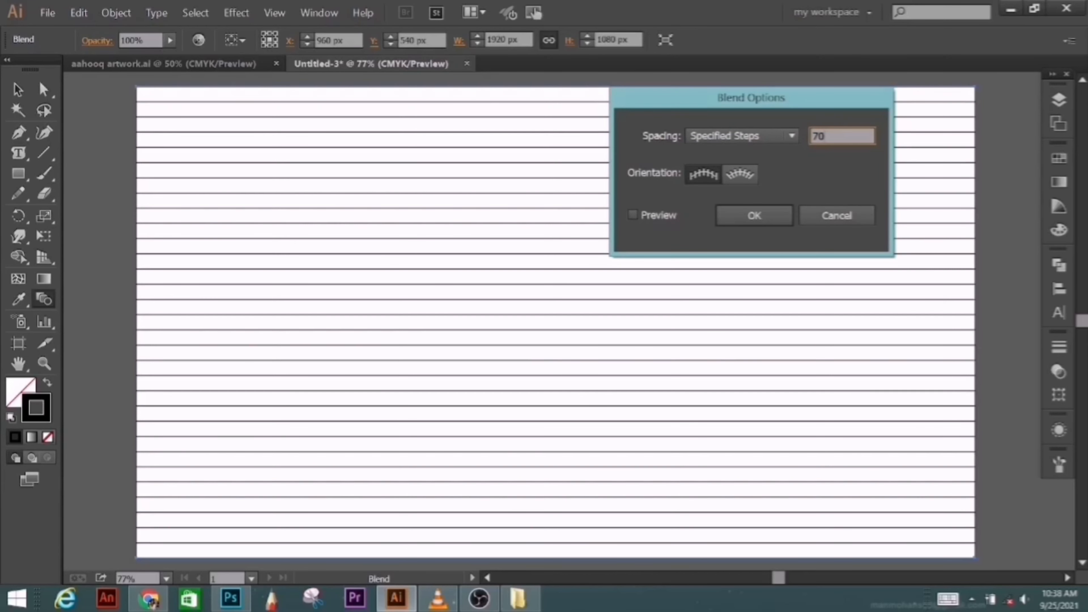
pyautogui.click(633, 216)
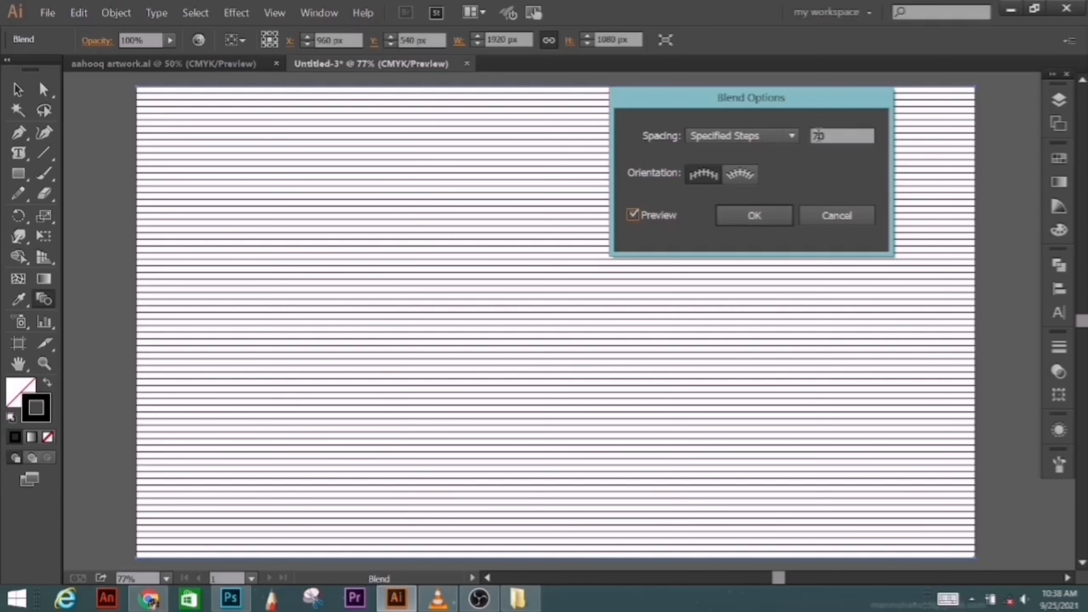
pyautogui.moveTo(827, 134); pyautogui.dragTo(821, 135)
pyautogui.write('60')
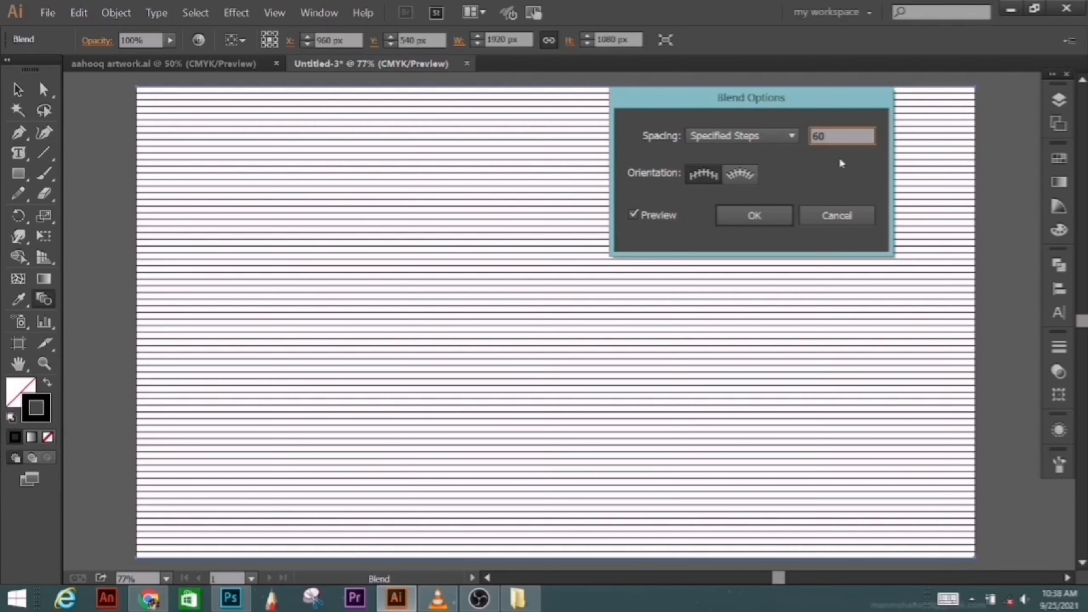
pyautogui.click(752, 215)
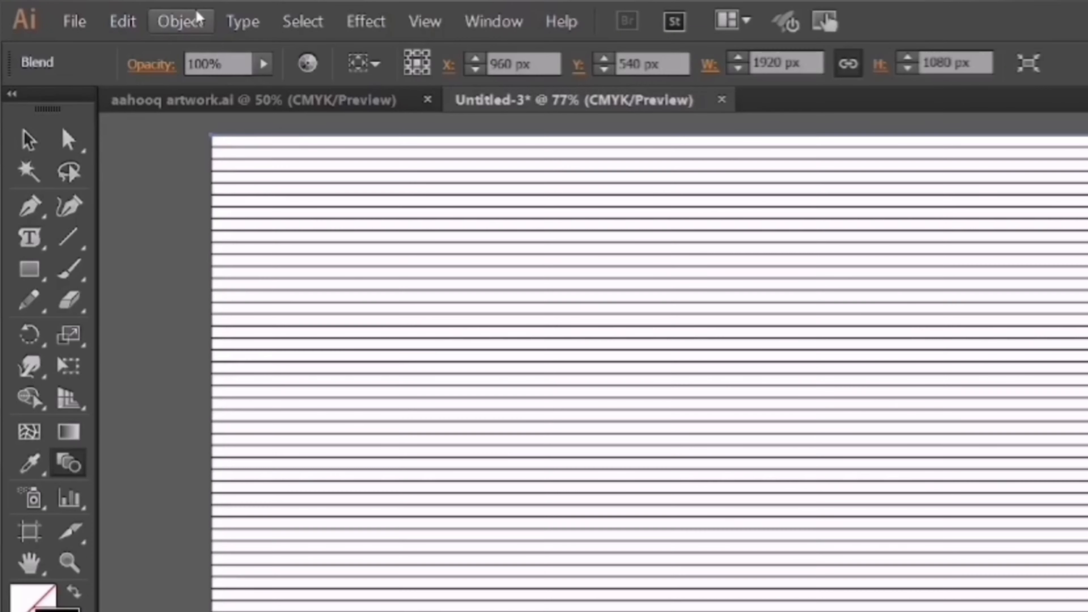
# Step: Distort the blended lines with an envelope mesh of 1 row and 1 column, with preview turned on
pyautogui.click(194, 25)
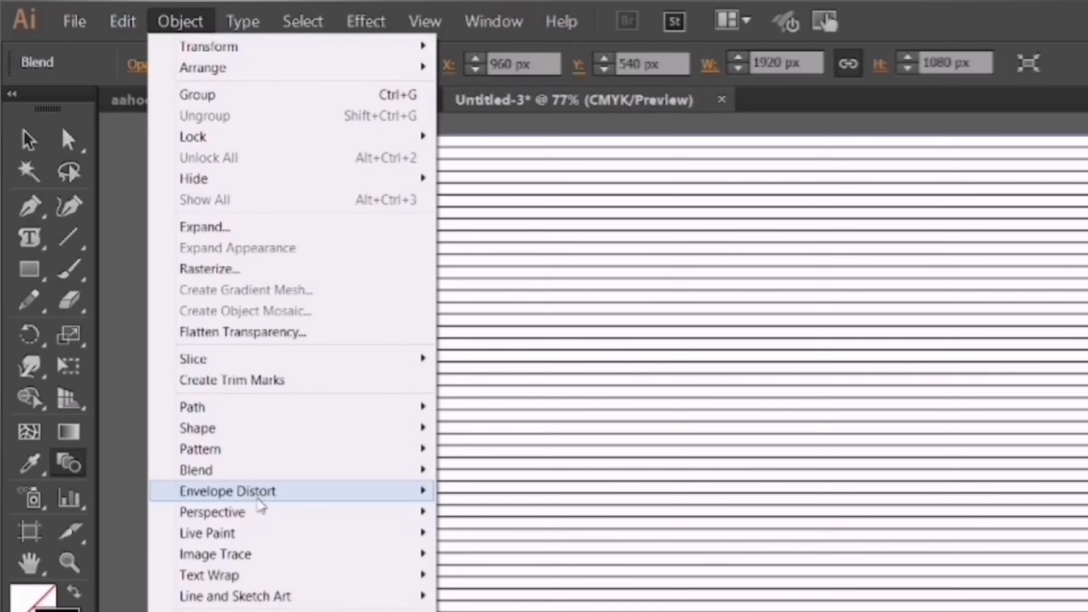
pyautogui.moveTo(260, 493)
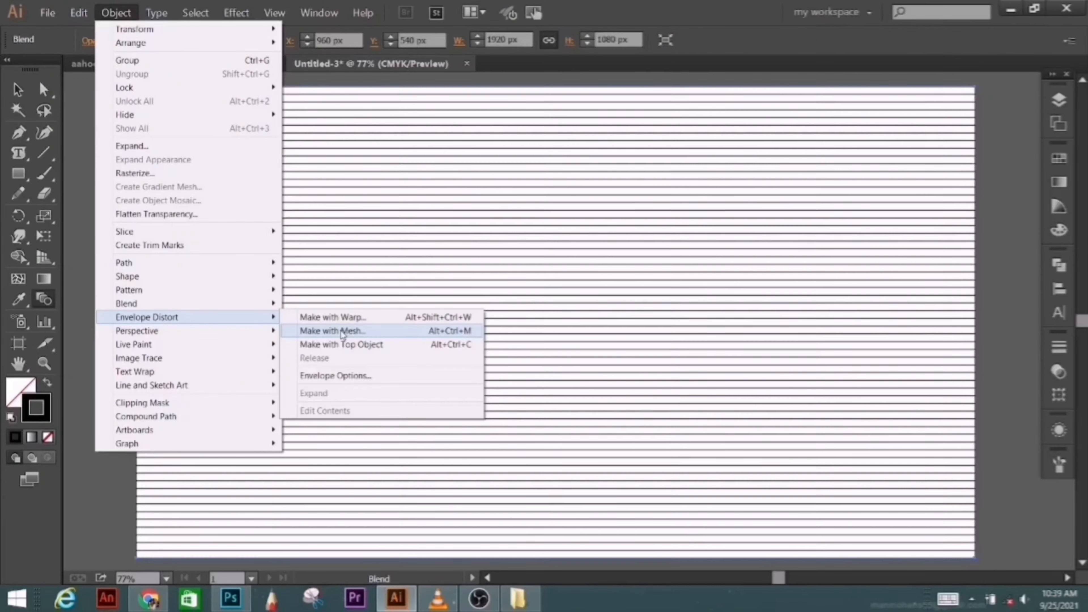
pyautogui.click(531, 518)
pyautogui.click(440, 346)
pyautogui.click(458, 246)
pyautogui.write('2')
pyautogui.doubleClick(482, 284)
pyautogui.write('2')
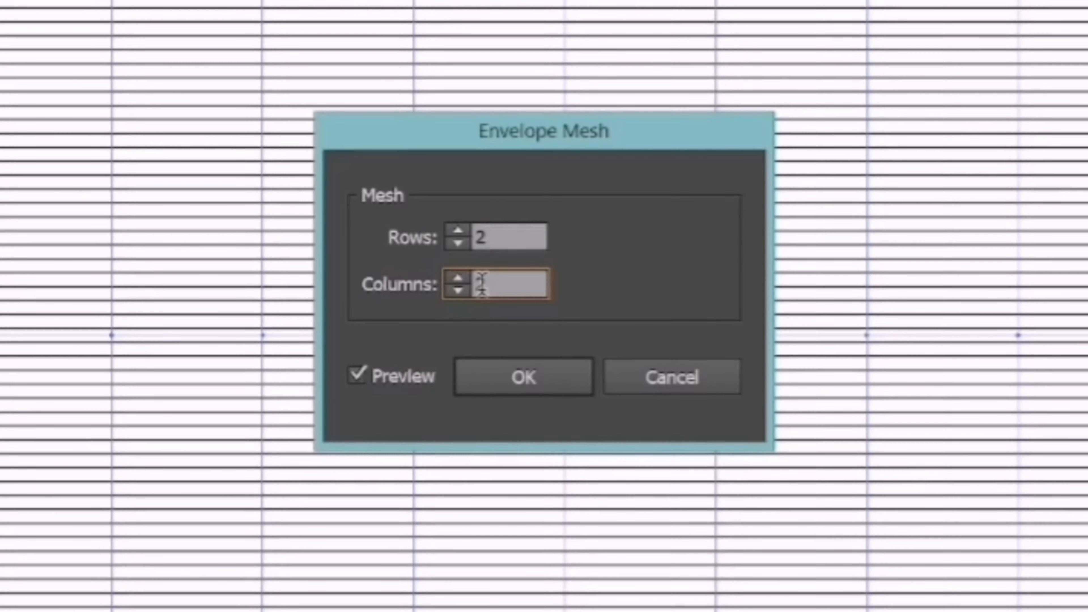
pyautogui.doubleClick(475, 237)
pyautogui.write('1')
pyautogui.doubleClick(478, 285)
pyautogui.write('1')
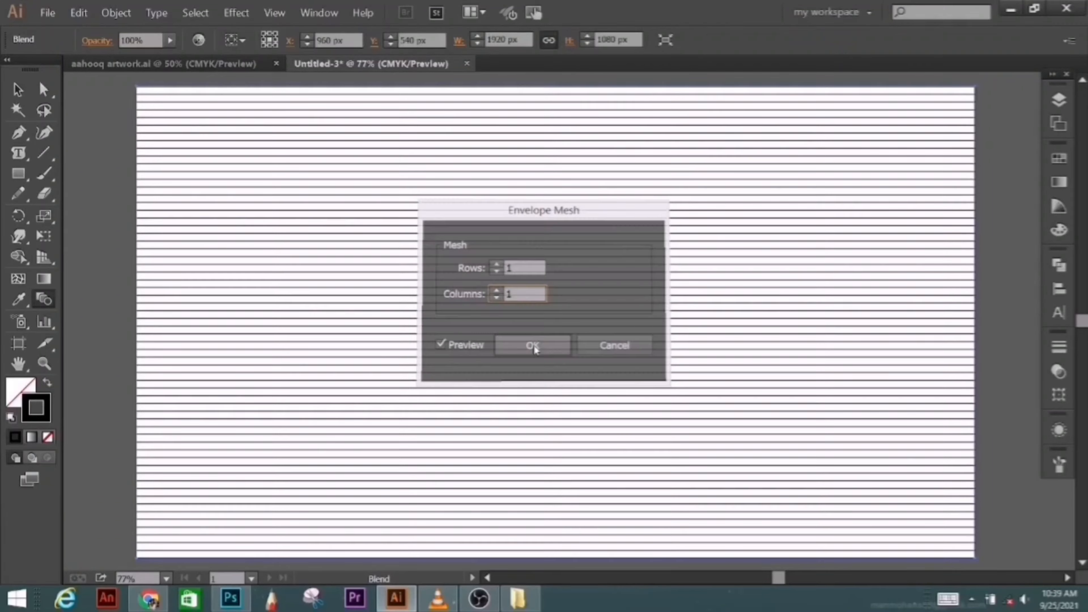
pyautogui.click(524, 378)
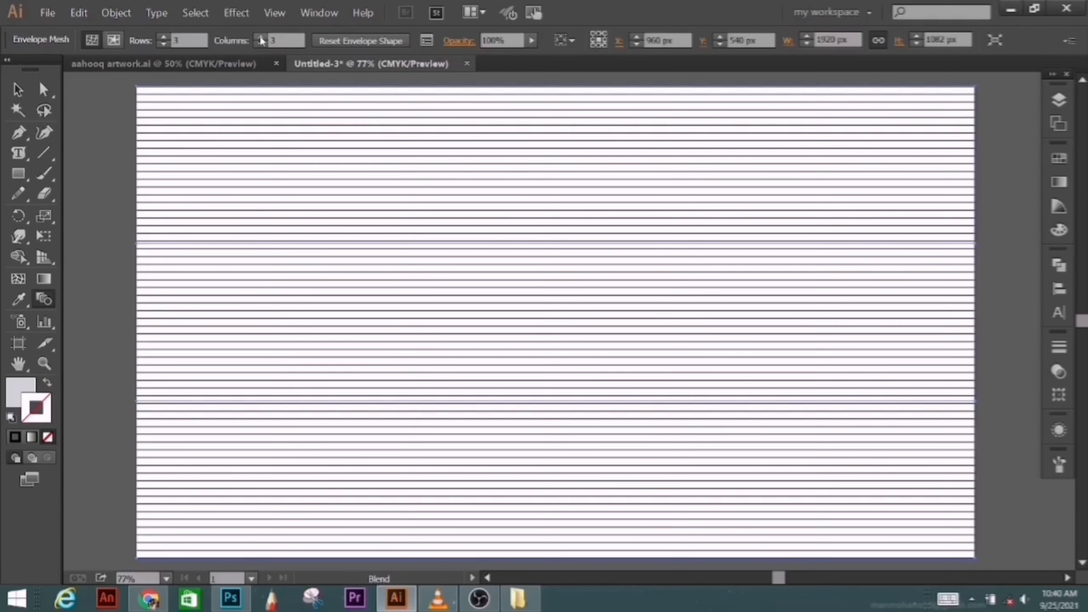
# Step: Reduce the envelope mesh to 1 column and pull the vertical handles of both upper corner mesh points onto their anchors
pyautogui.click(261, 45)
pyautogui.click(43, 89)
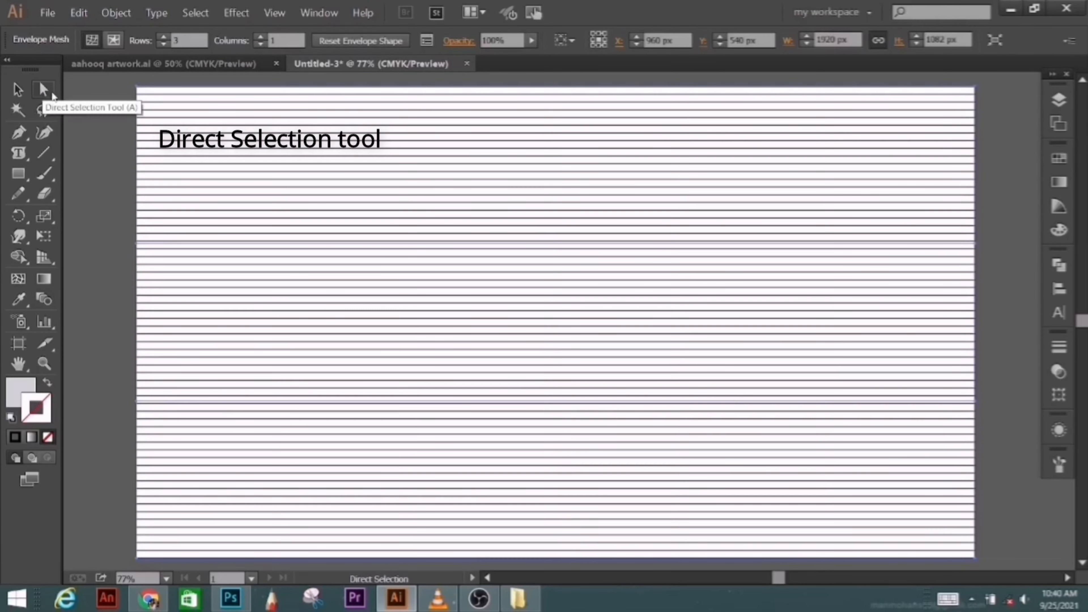
pyautogui.click(138, 88)
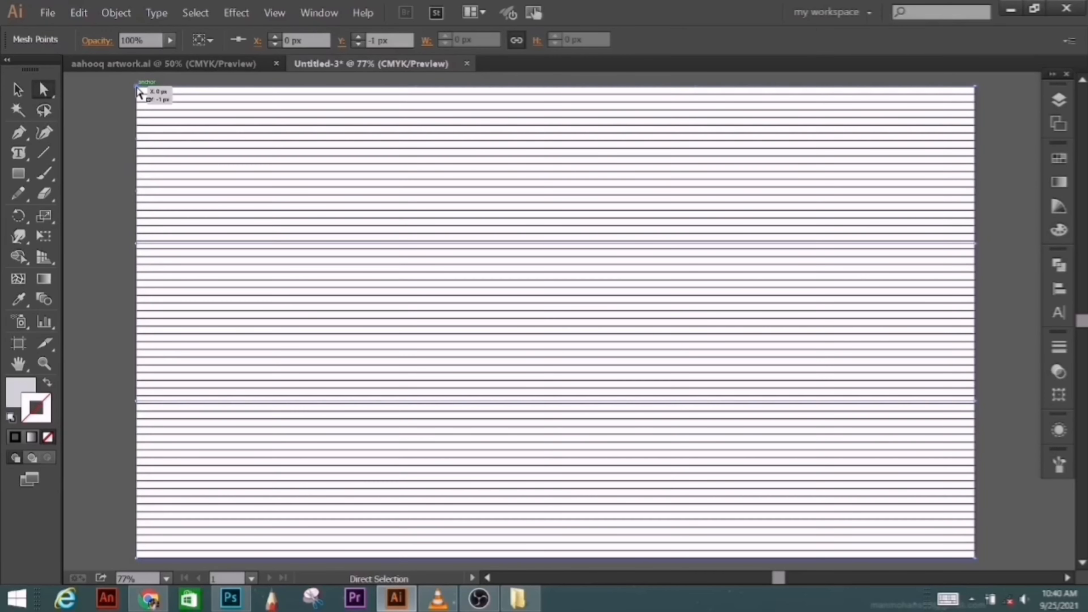
pyautogui.moveTo(140, 189); pyautogui.dragTo(137, 89)
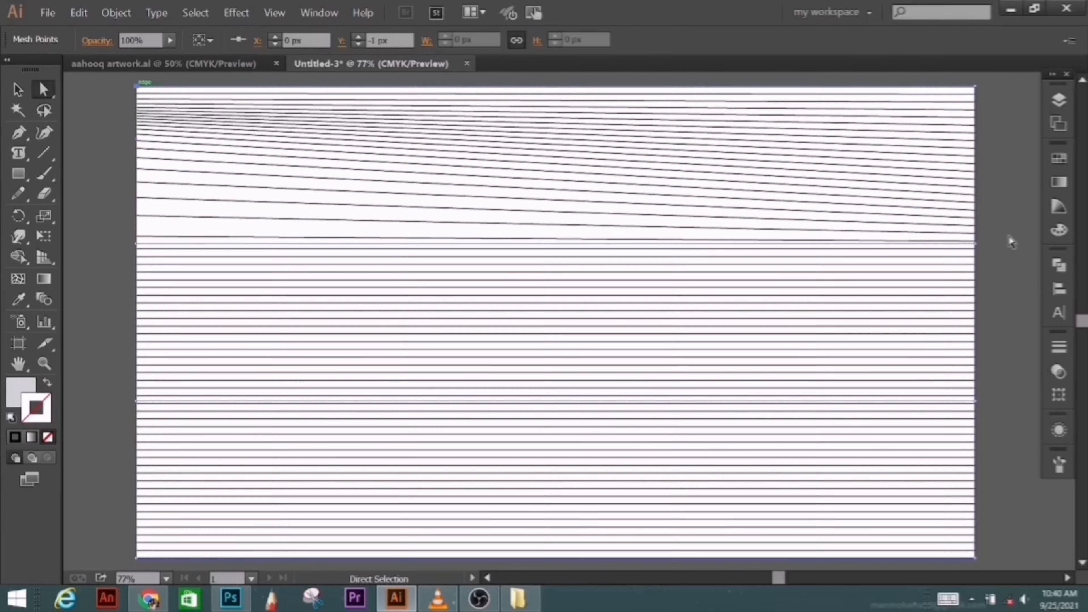
pyautogui.click(976, 87)
pyautogui.moveTo(979, 248); pyautogui.dragTo(975, 85)
# Step: Shorten the downward handles of the left and right mesh points on both inner row lines
pyautogui.click(976, 243)
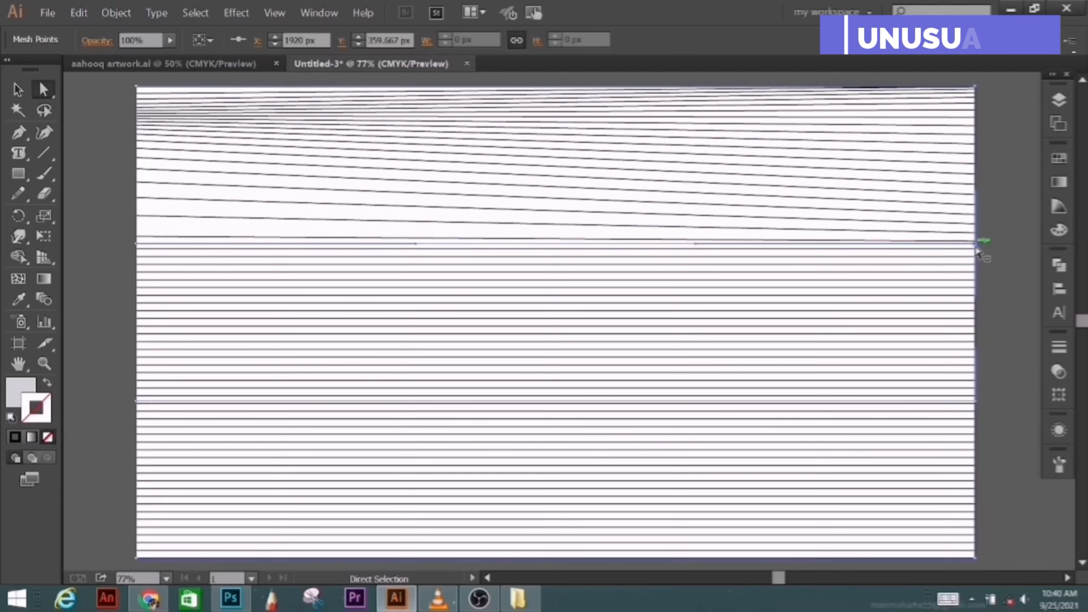
pyautogui.moveTo(976, 296); pyautogui.dragTo(974, 273)
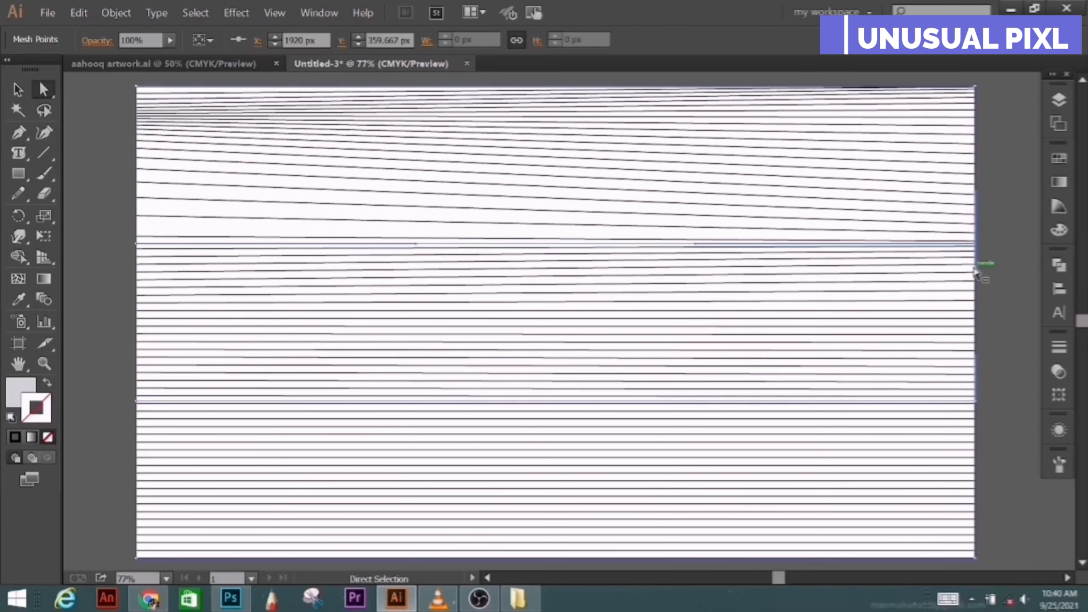
pyautogui.click(136, 244)
pyautogui.moveTo(137, 297)
pyautogui.mouseDown()
pyautogui.moveTo(140, 258)
pyautogui.moveTo(141, 279)
pyautogui.mouseUp()
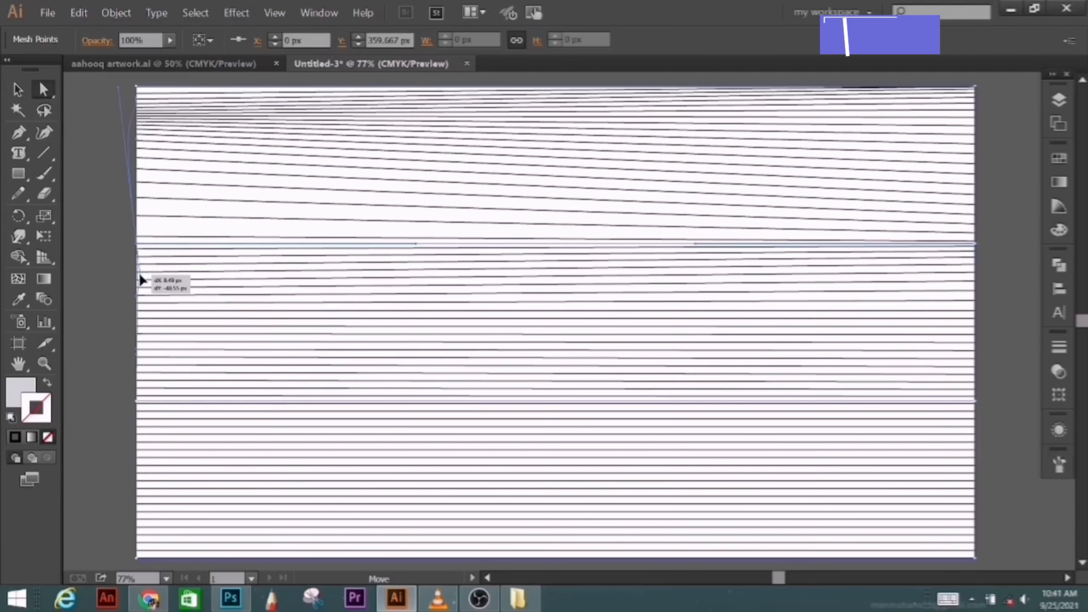
pyautogui.click(135, 403)
pyautogui.moveTo(137, 456); pyautogui.dragTo(136, 432)
pyautogui.click(977, 402)
pyautogui.moveTo(976, 457); pyautogui.dragTo(973, 420)
# Step: Pull the vertical handles of both lower corner mesh points onto their anchors
pyautogui.click(975, 558)
pyautogui.moveTo(975, 512); pyautogui.dragTo(975, 559)
pyautogui.click(136, 559)
pyautogui.moveTo(137, 510); pyautogui.dragTo(136, 558)
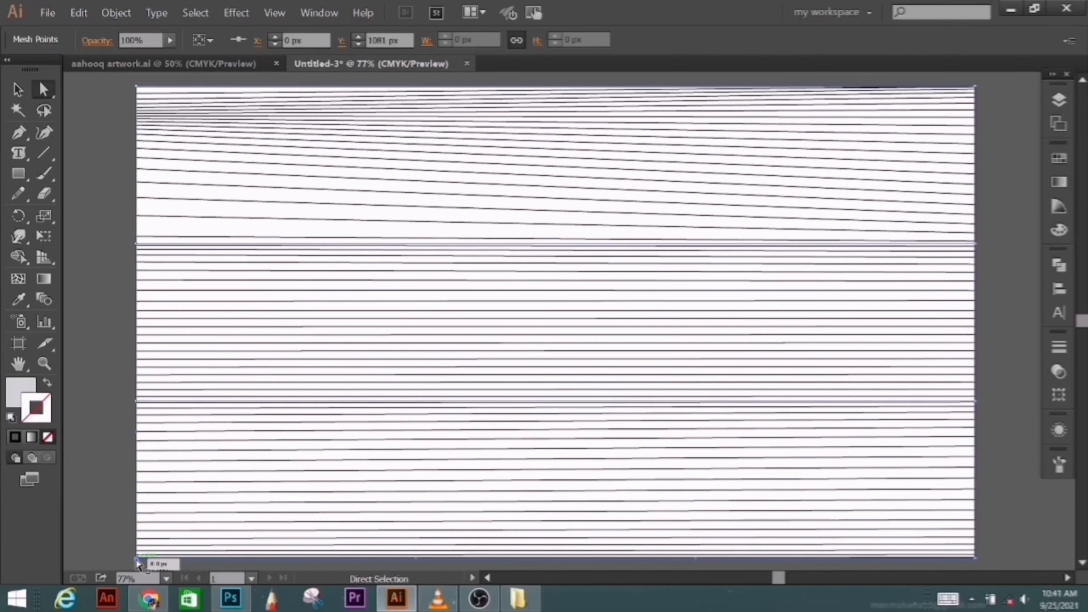
# Step: Squash the line artwork from its upper edge down to the lower part of the artboard and expand the envelope
pyautogui.click(18, 90)
pyautogui.moveTo(556, 86); pyautogui.dragTo(557, 282)
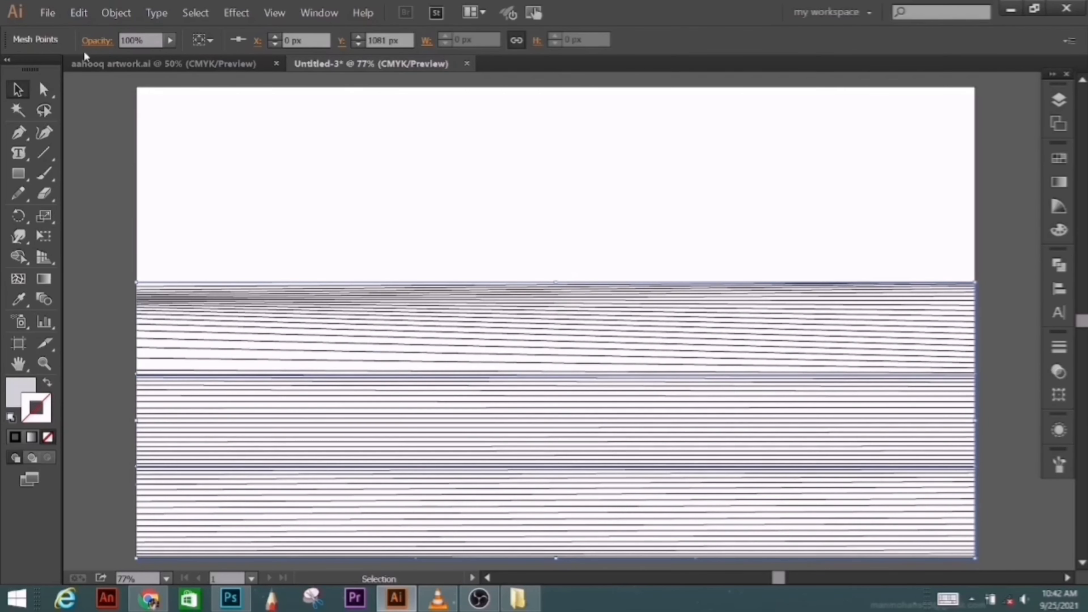
pyautogui.click(116, 13)
pyautogui.moveTo(147, 317)
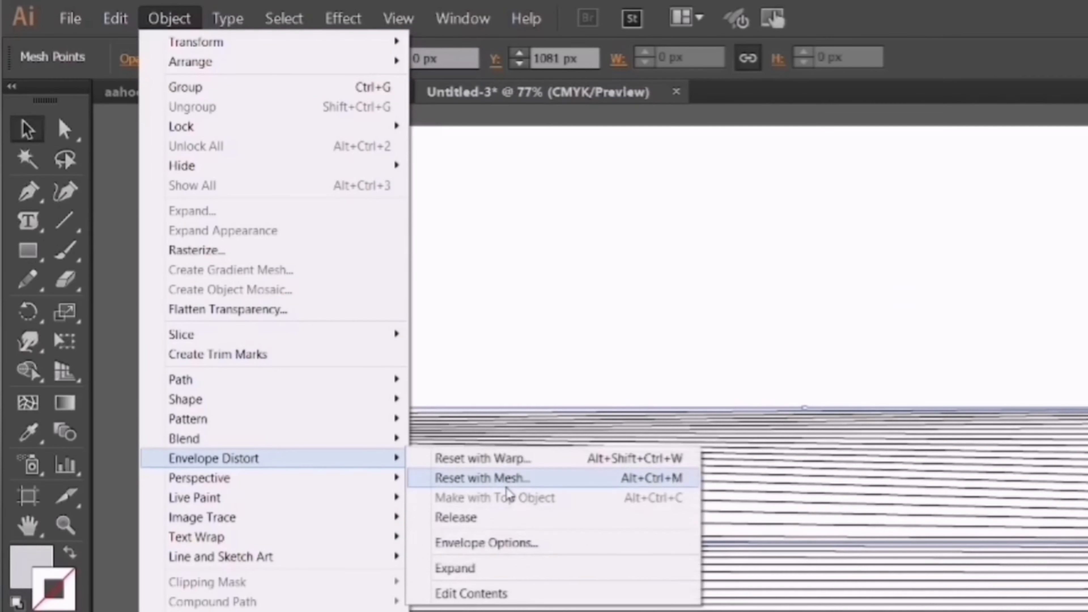
pyautogui.click(486, 569)
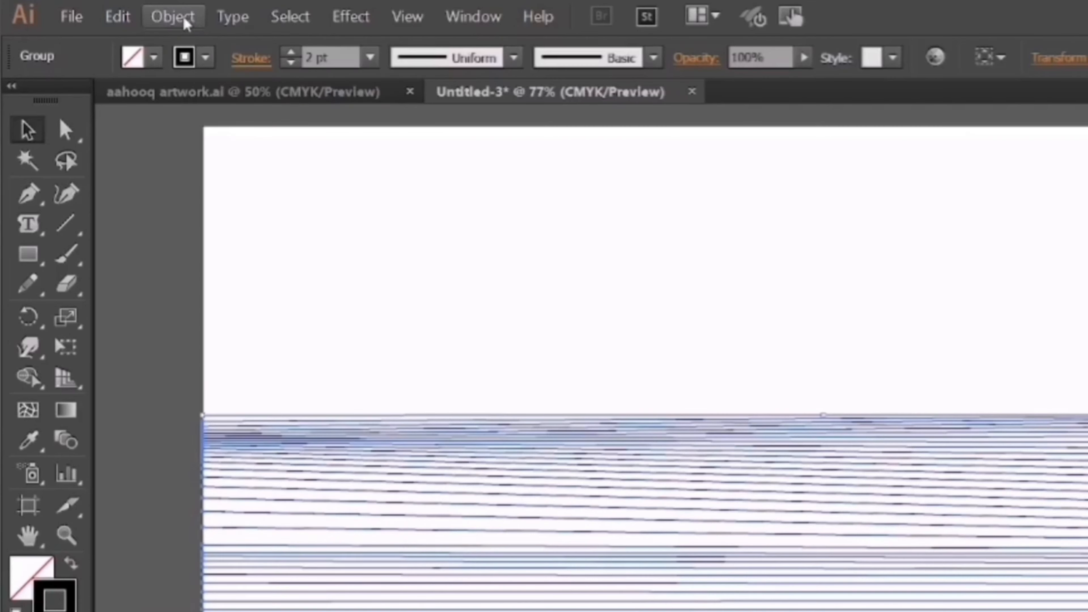
# Step: Start a new envelope mesh distortion on the expanded line group with preview turned on
pyautogui.click(116, 13)
pyautogui.moveTo(259, 469)
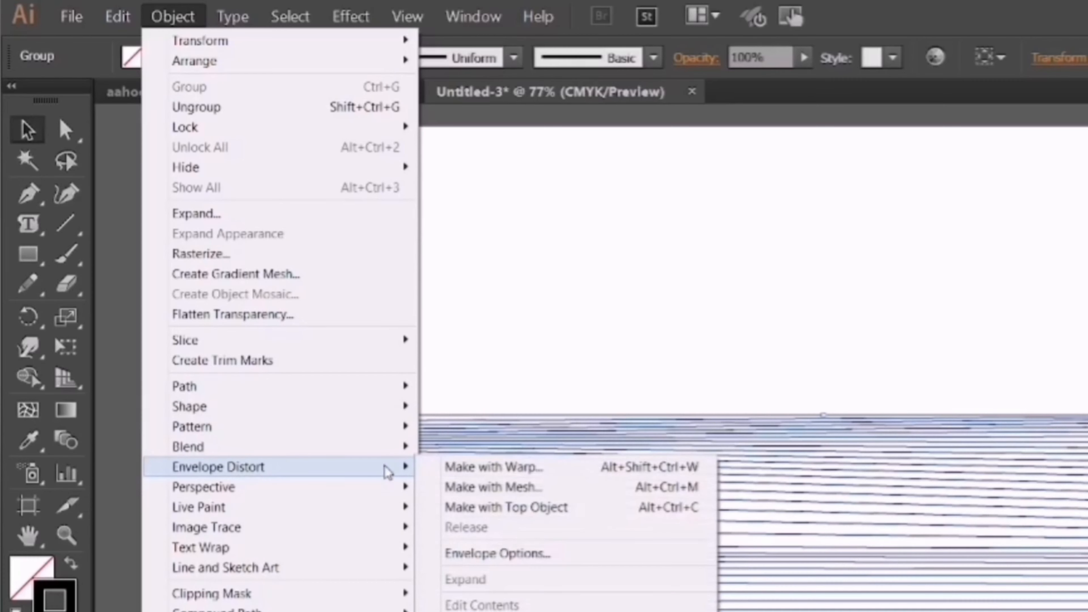
pyautogui.click(498, 486)
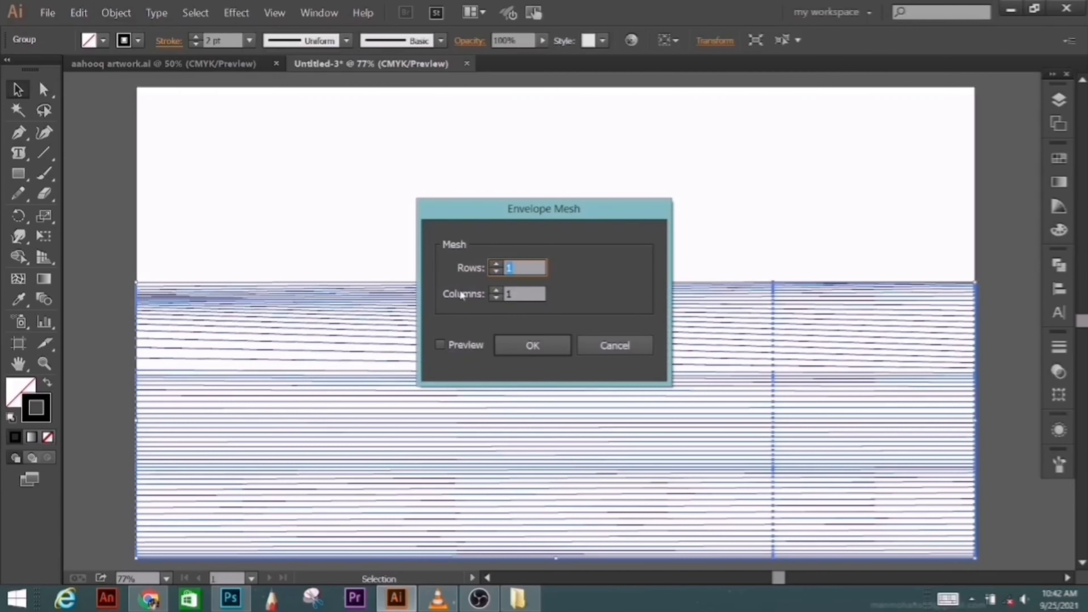
pyautogui.click(440, 345)
# Step: Set the envelope mesh to 6 rows and 6 columns and apply it
pyautogui.click(495, 264)
pyautogui.click(496, 265)
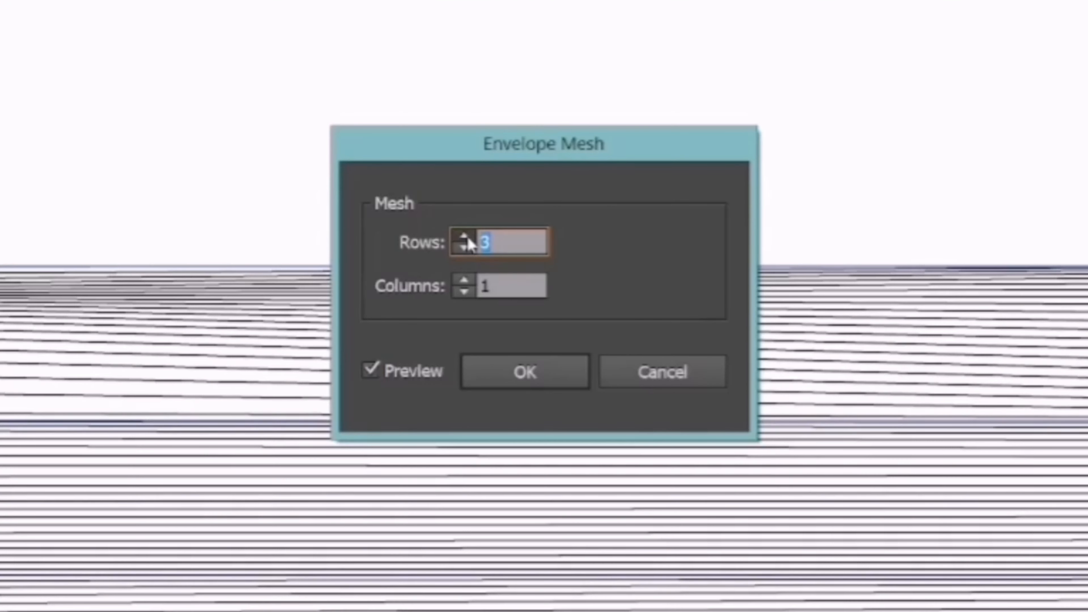
pyautogui.click(464, 237)
pyautogui.click(464, 281)
pyautogui.click(464, 281)
pyautogui.click(464, 281)
pyautogui.click(464, 281)
pyautogui.click(464, 281)
pyautogui.click(464, 281)
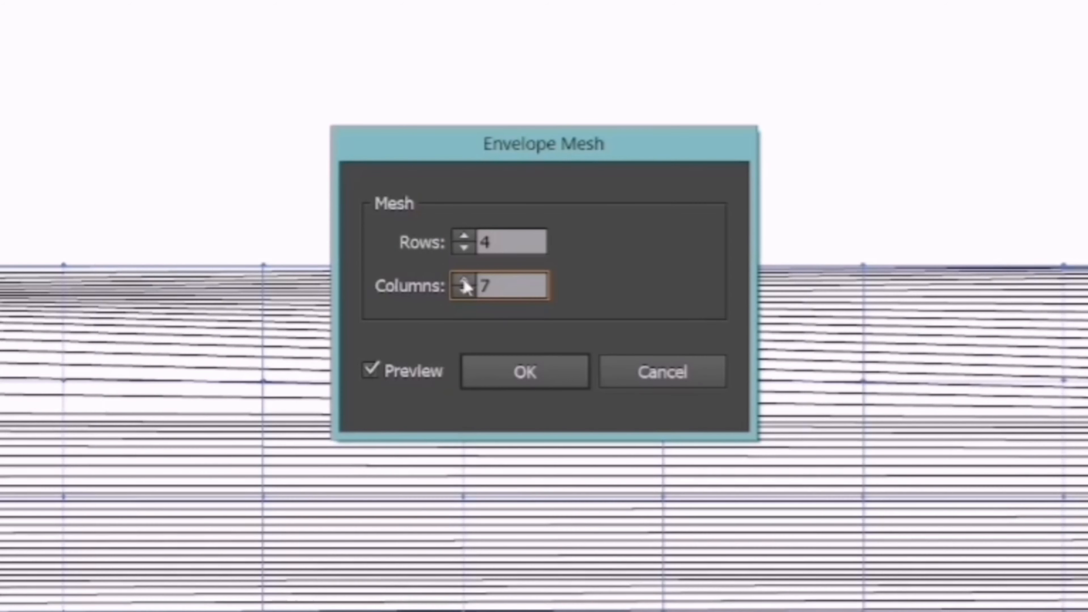
pyautogui.click(465, 292)
pyautogui.click(463, 247)
pyautogui.click(465, 237)
pyautogui.click(464, 237)
pyautogui.click(465, 237)
pyautogui.click(524, 372)
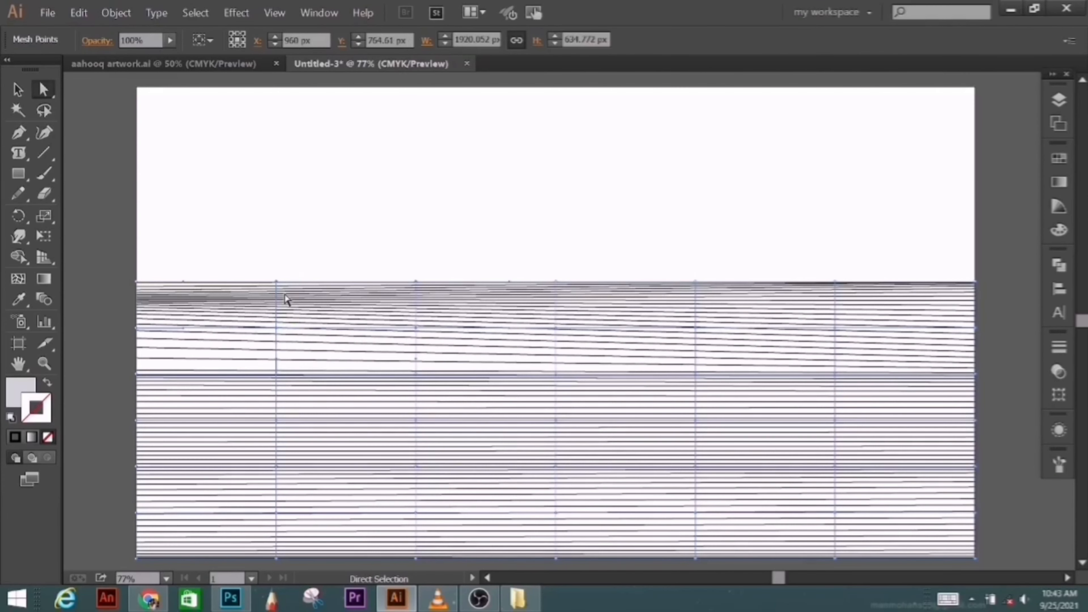
# Step: Raise the middle and right mesh points on the artwork's upper edge into gentle hills and nudge the second-row points on the left and middle
pyautogui.moveTo(276, 328); pyautogui.dragTo(277, 323)
pyautogui.moveTo(416, 328); pyautogui.dragTo(414, 329)
pyautogui.moveTo(556, 282); pyautogui.dragTo(556, 263)
pyautogui.moveTo(556, 328); pyautogui.dragTo(556, 337)
pyautogui.moveTo(696, 281); pyautogui.dragTo(704, 270)
pyautogui.moveTo(835, 282); pyautogui.dragTo(838, 257)
# Step: Shift the mesh points below the upper edge on the column line just right of centre to the right, progressively farther toward the bottom
pyautogui.moveTo(696, 328); pyautogui.dragTo(740, 327)
pyautogui.moveTo(696, 375); pyautogui.dragTo(745, 365)
pyautogui.moveTo(695, 422); pyautogui.dragTo(743, 414)
pyautogui.moveTo(695, 469); pyautogui.dragTo(750, 461)
pyautogui.moveTo(696, 513); pyautogui.dragTo(763, 504)
pyautogui.moveTo(696, 558); pyautogui.dragTo(783, 553)
# Step: Move the inner points of the rightmost interior mesh column to the left and push the mesh areas beside it upward
pyautogui.moveTo(835, 468); pyautogui.dragTo(791, 466)
pyautogui.moveTo(836, 422); pyautogui.dragTo(802, 417)
pyautogui.moveTo(835, 374); pyautogui.dragTo(805, 368)
pyautogui.moveTo(835, 328); pyautogui.dragTo(770, 335)
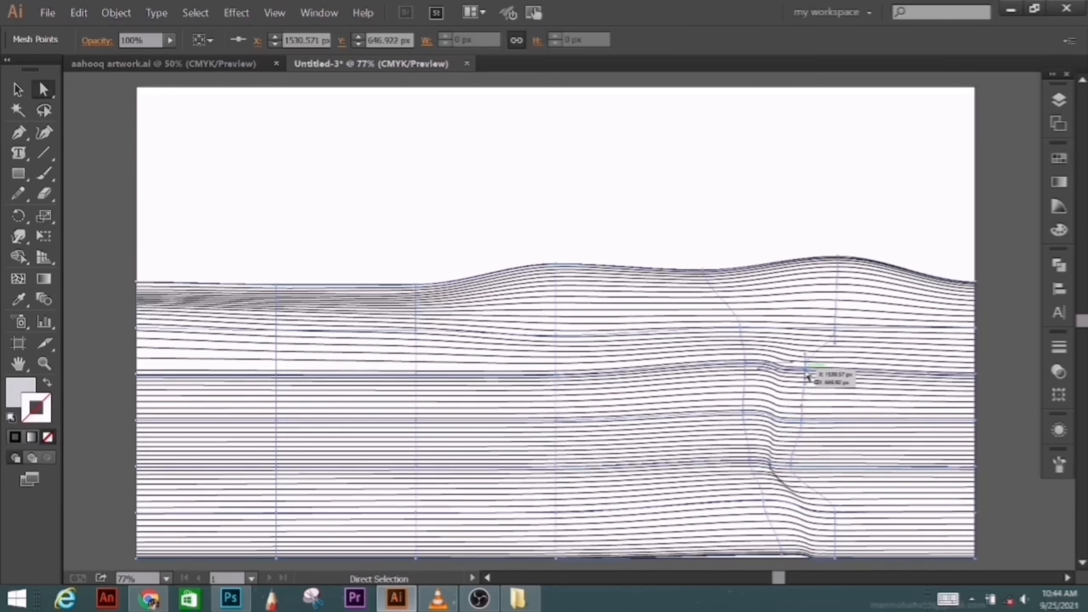
pyautogui.moveTo(887, 330); pyautogui.dragTo(891, 321)
pyautogui.moveTo(897, 489); pyautogui.dragTo(893, 456)
pyautogui.moveTo(892, 401); pyautogui.dragTo(892, 366)
pyautogui.moveTo(876, 508); pyautogui.dragTo(878, 507)
# Step: Pull the lower points of the centre mesh column to the right and lift the mesh areas beside them slightly
pyautogui.moveTo(556, 374); pyautogui.dragTo(602, 385)
pyautogui.moveTo(556, 421); pyautogui.dragTo(611, 433)
pyautogui.moveTo(556, 466); pyautogui.dragTo(625, 491)
pyautogui.moveTo(556, 513); pyautogui.dragTo(678, 514)
pyautogui.moveTo(669, 460); pyautogui.dragTo(669, 453)
pyautogui.moveTo(667, 396); pyautogui.dragTo(666, 381)
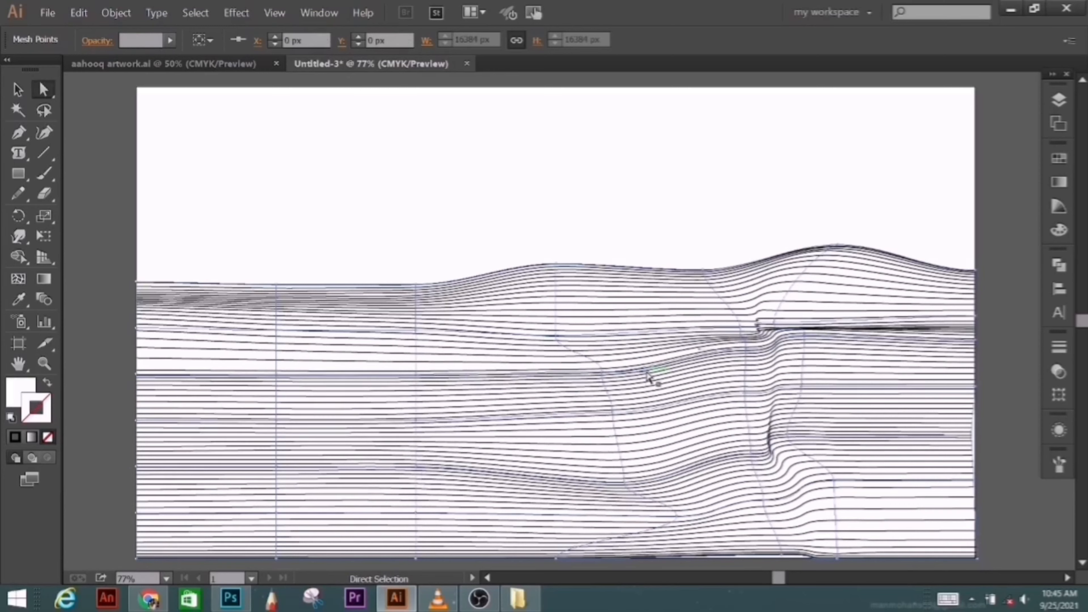
# Step: Raise the two hill crests further and bend the mesh column left of centre to the right to form a valley
pyautogui.moveTo(556, 263); pyautogui.dragTo(570, 248)
pyautogui.moveTo(838, 245); pyautogui.dragTo(841, 236)
pyautogui.moveTo(415, 375); pyautogui.dragTo(473, 398)
pyautogui.moveTo(416, 337); pyautogui.dragTo(452, 336)
pyautogui.moveTo(486, 505); pyautogui.dragTo(491, 487)
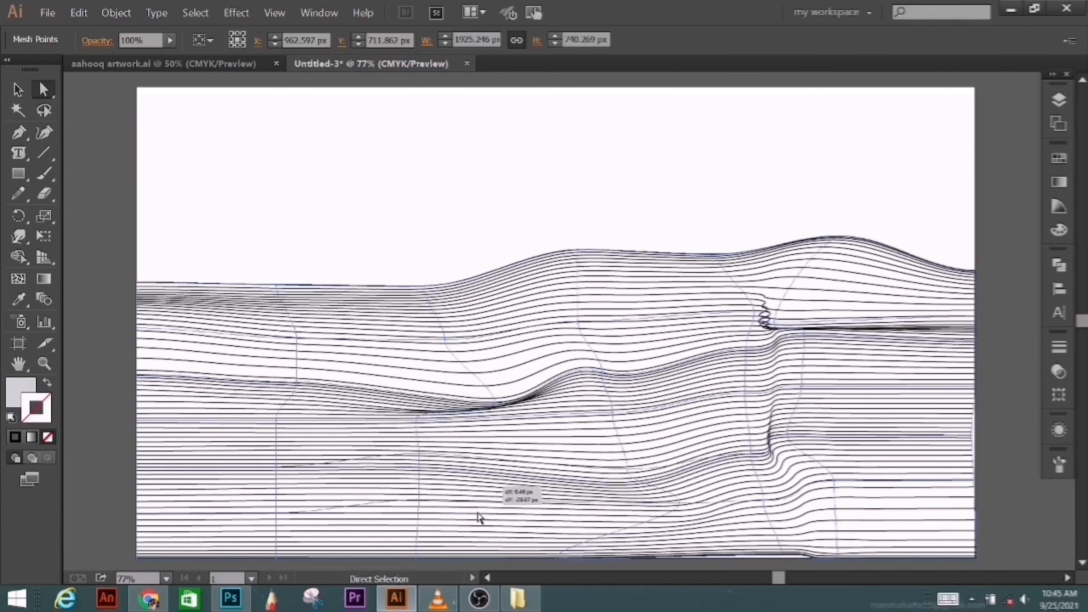
# Step: Align the artwork's lower boundary back to the artboard's bottom edge at three places
pyautogui.moveTo(412, 549); pyautogui.dragTo(412, 558)
pyautogui.moveTo(553, 548); pyautogui.dragTo(559, 557)
pyautogui.moveTo(782, 552); pyautogui.dragTo(779, 558)
# Step: Reshape the left part of the mesh into soft waves while keeping its side boundary on the artboard edge
pyautogui.moveTo(287, 382); pyautogui.dragTo(304, 383)
pyautogui.moveTo(206, 309); pyautogui.dragTo(233, 316)
pyautogui.moveTo(153, 375); pyautogui.dragTo(136, 374)
pyautogui.moveTo(154, 422); pyautogui.dragTo(137, 418)
pyautogui.moveTo(202, 500); pyautogui.dragTo(207, 476)
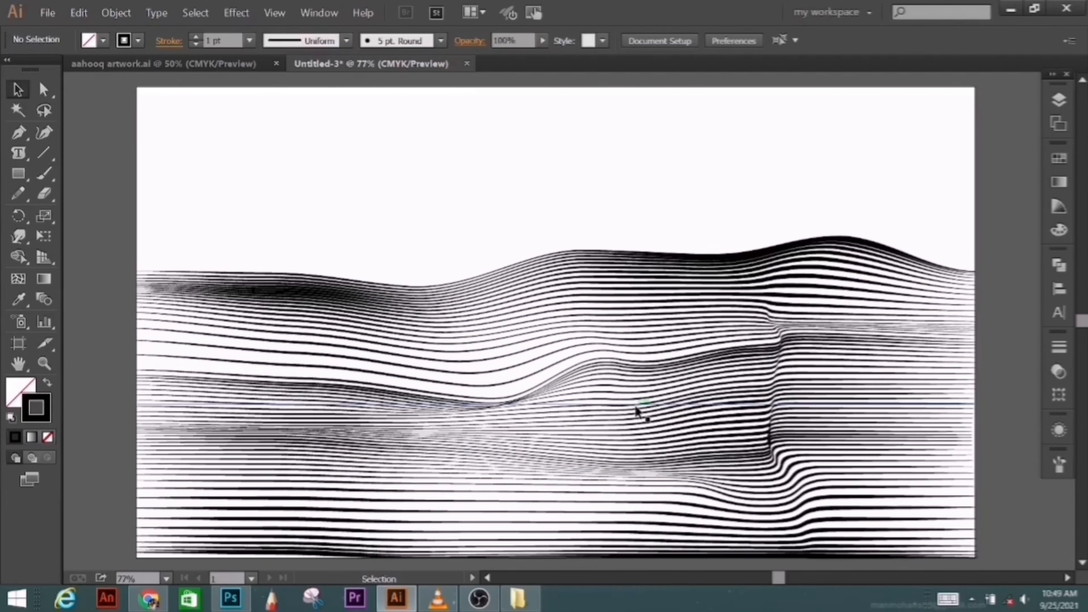
# Step: Apply a linear gradient to the stroke of the wavy line artwork and colour its starting stop pink
pyautogui.click(639, 408)
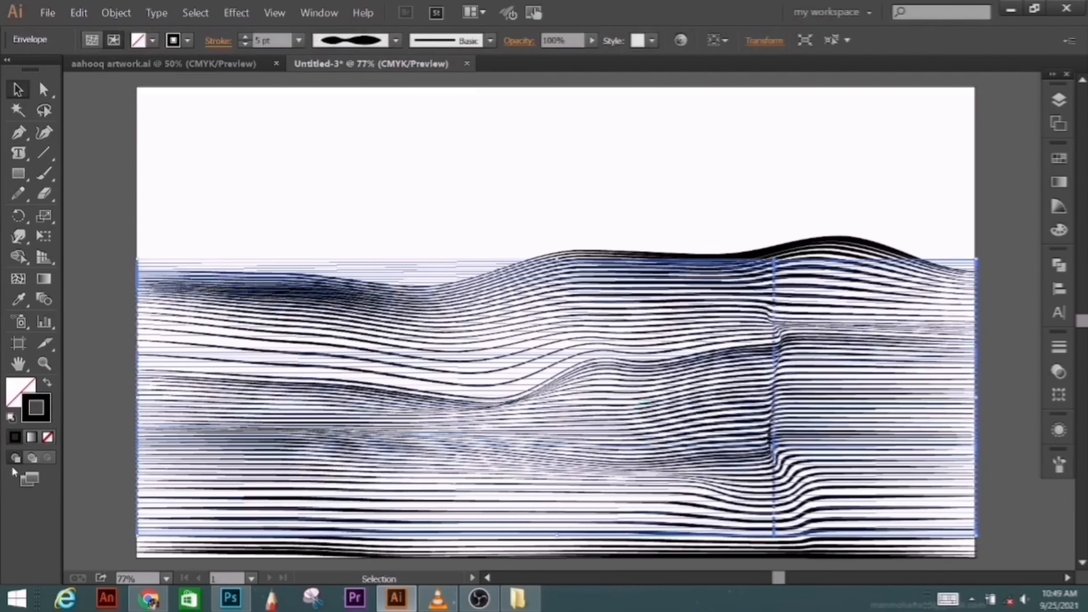
pyautogui.click(32, 439)
pyautogui.click(855, 281)
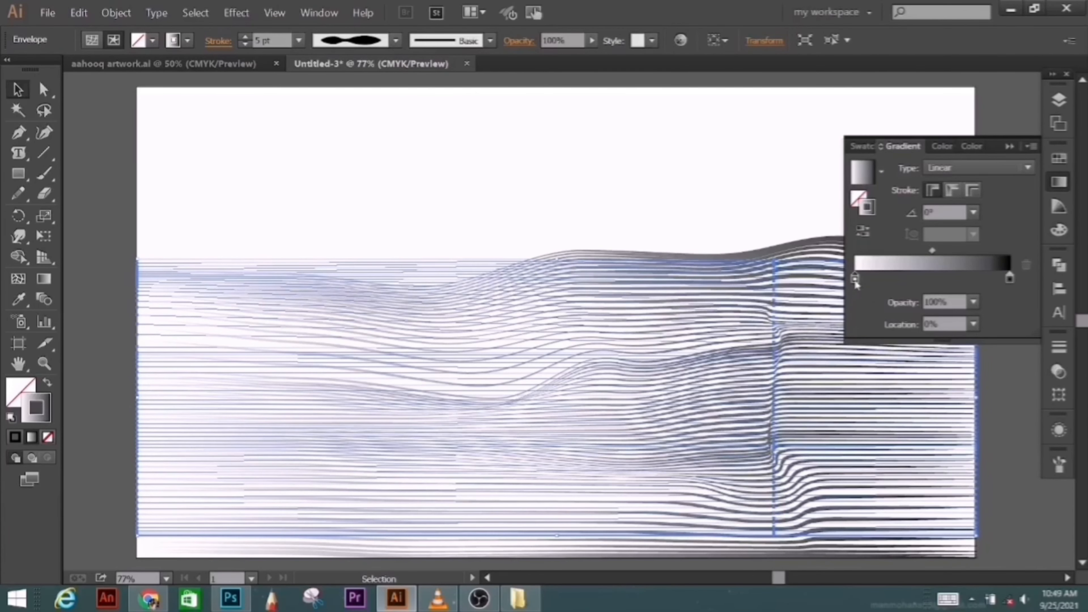
pyautogui.doubleClick(855, 280)
pyautogui.click(971, 350)
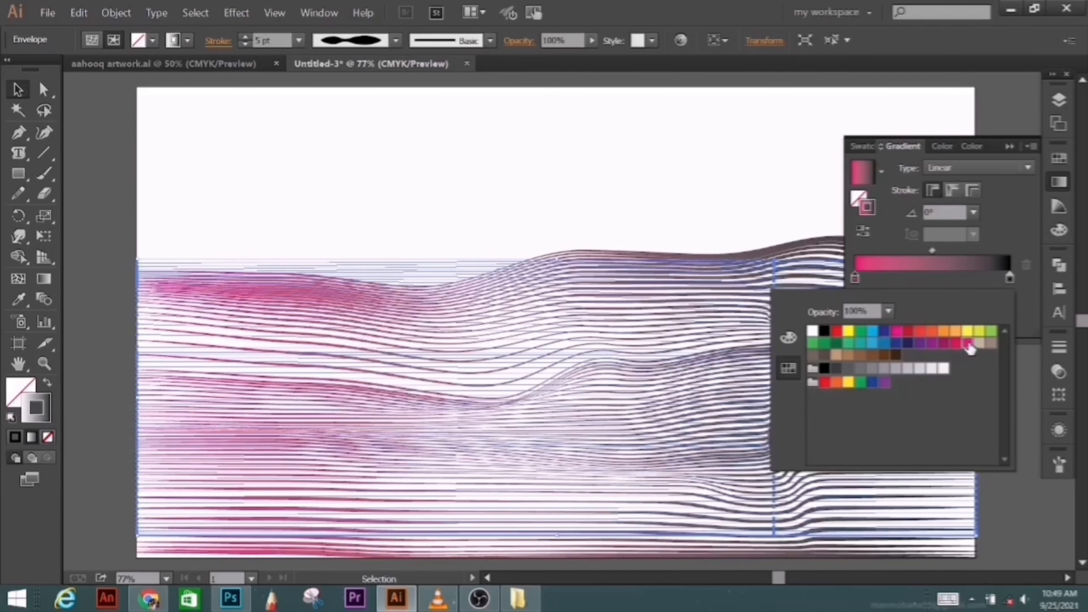
# Step: Colour the stroke gradient's end stop dark navy with C 100, M 95, Y 45 and some added black
pyautogui.click(1008, 279)
pyautogui.doubleClick(1009, 279)
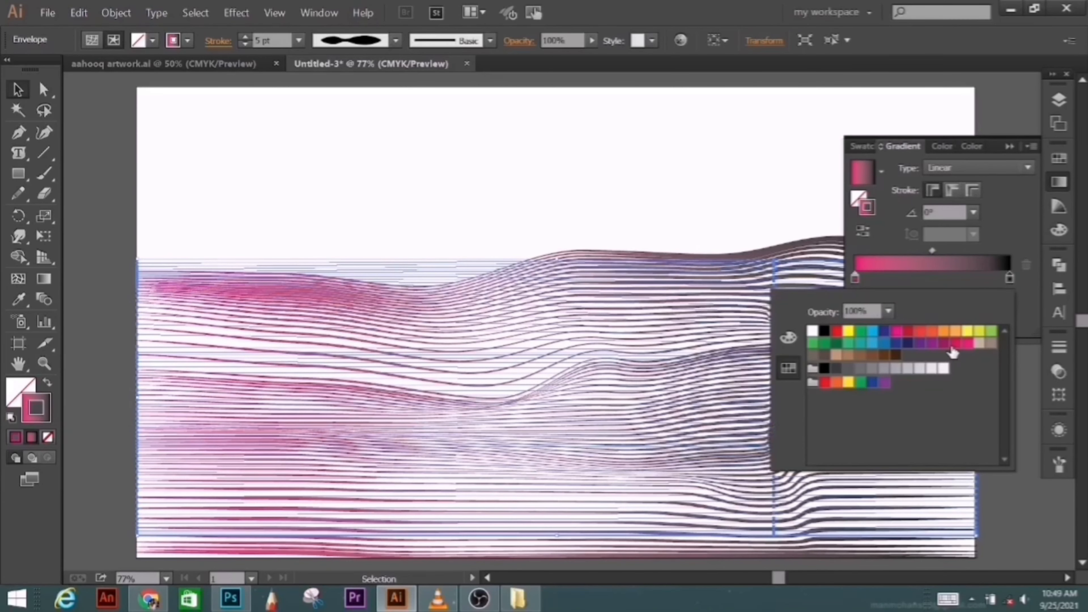
pyautogui.click(927, 345)
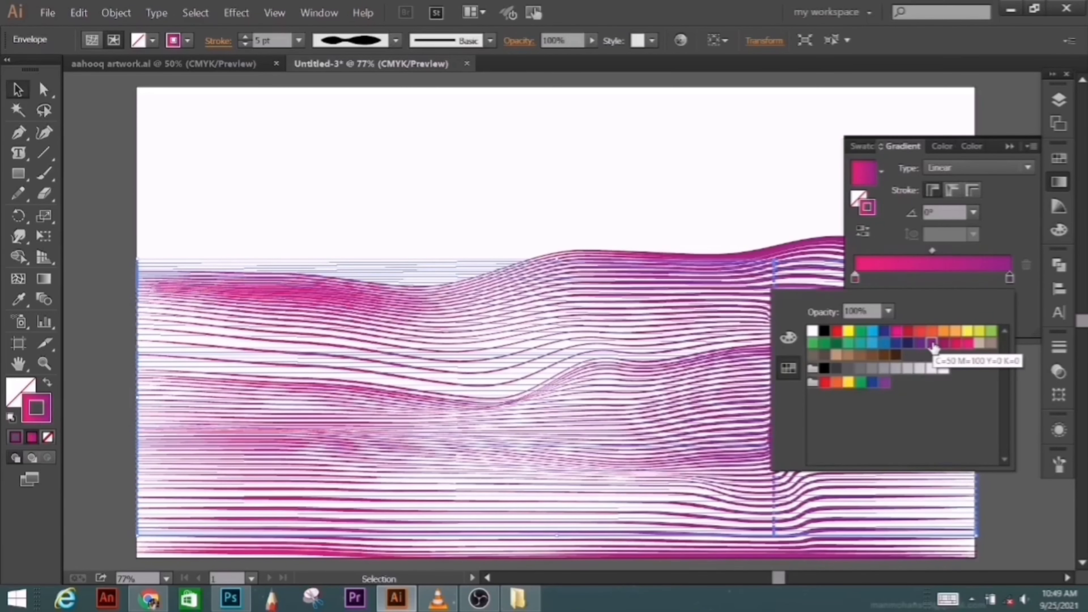
pyautogui.click(908, 344)
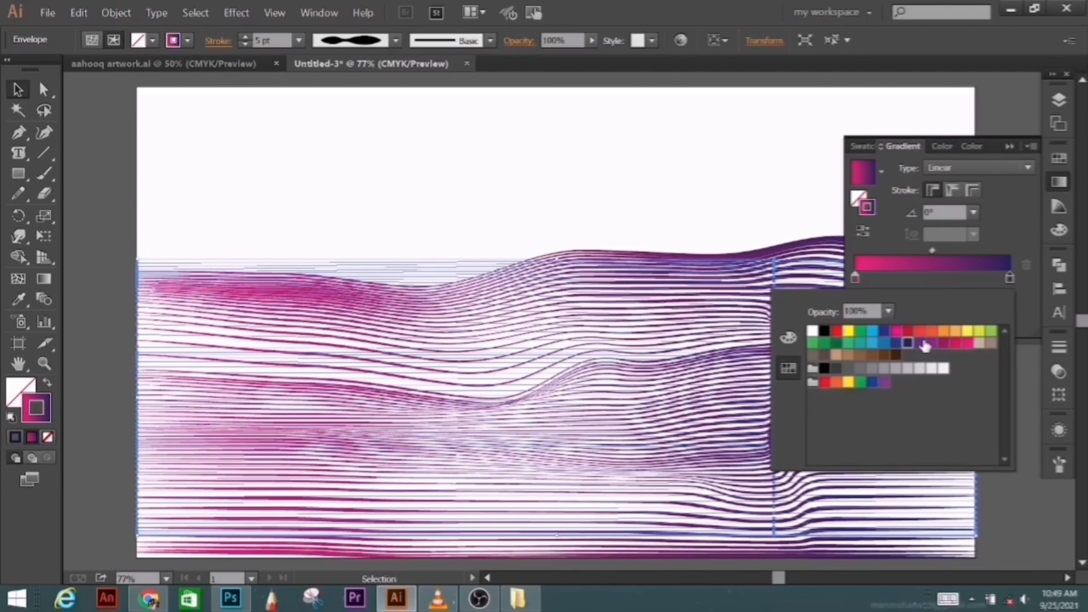
pyautogui.click(789, 337)
pyautogui.click(904, 386)
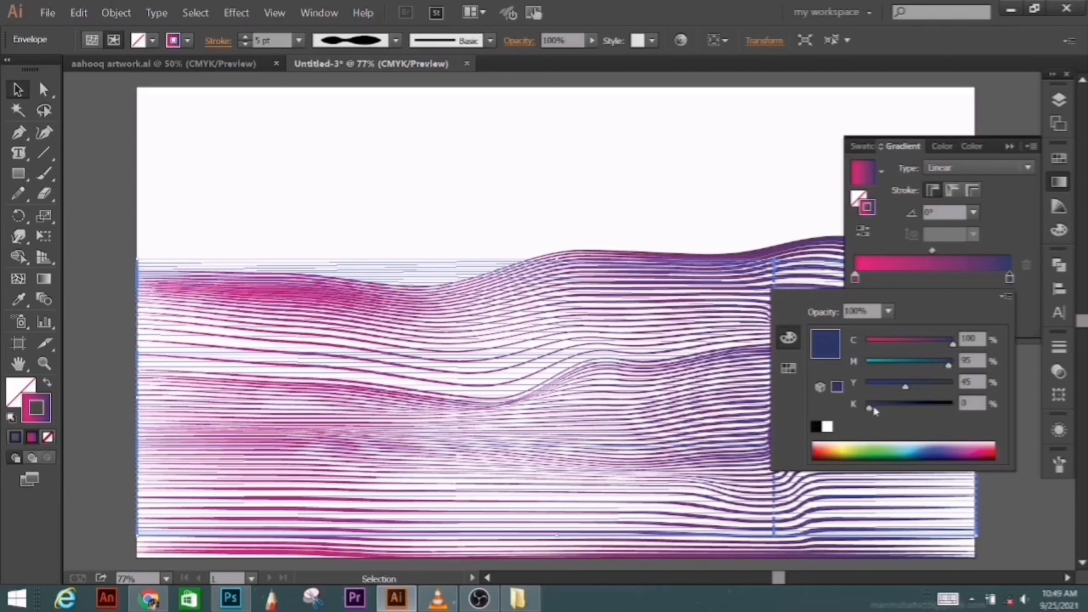
pyautogui.moveTo(868, 406); pyautogui.dragTo(891, 407)
pyautogui.click(1007, 280)
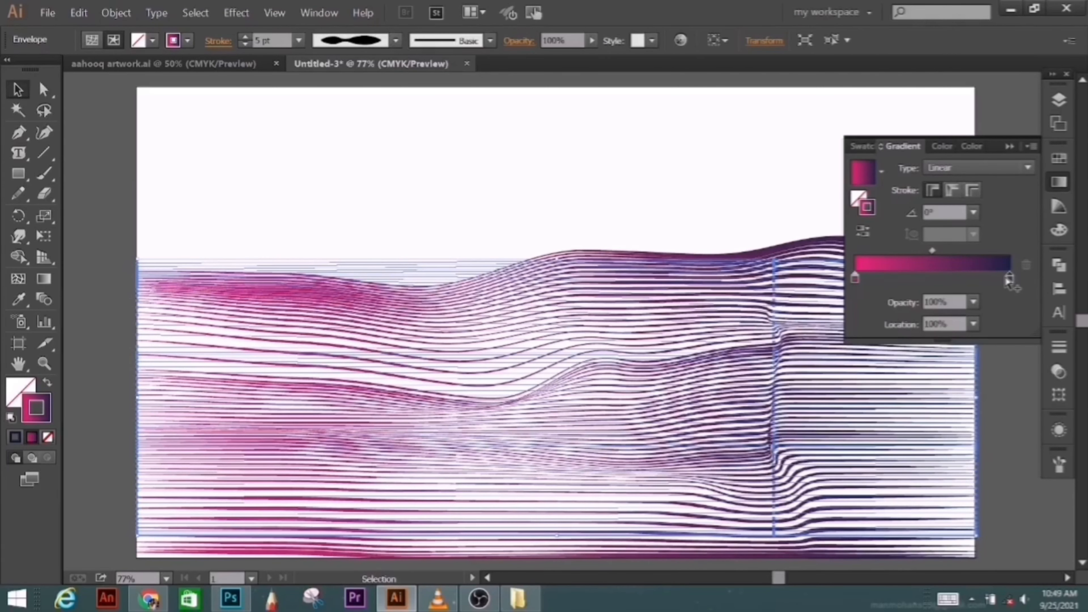
# Step: Add a gradient stop near 50% and colour it dark teal, starting from C=70 M=15 Y=0 K=0 and adding black and yellow
pyautogui.click(933, 278)
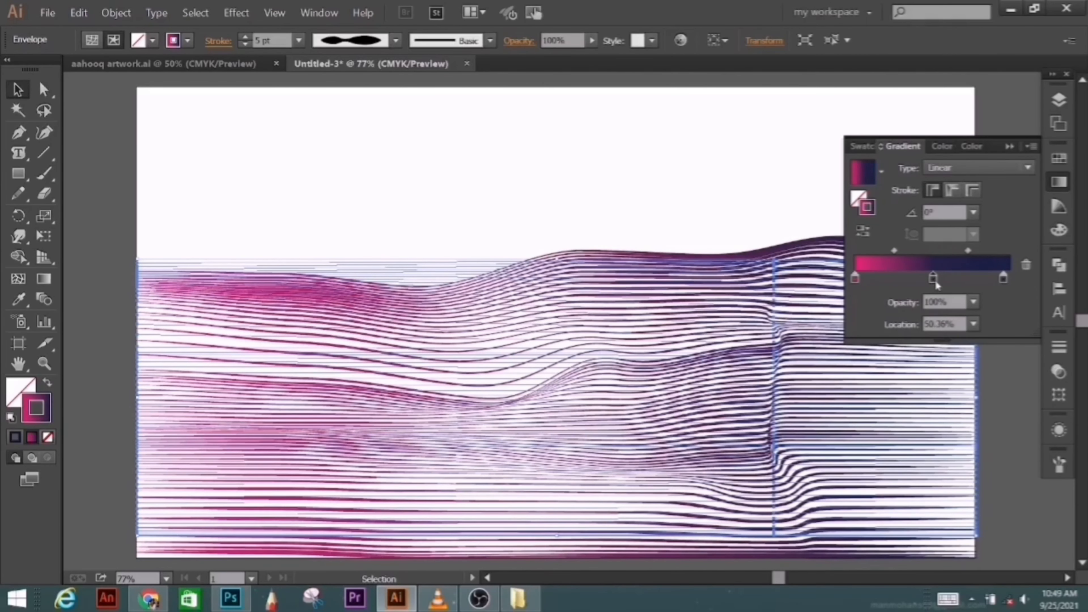
pyautogui.doubleClick(934, 278)
pyautogui.click(792, 370)
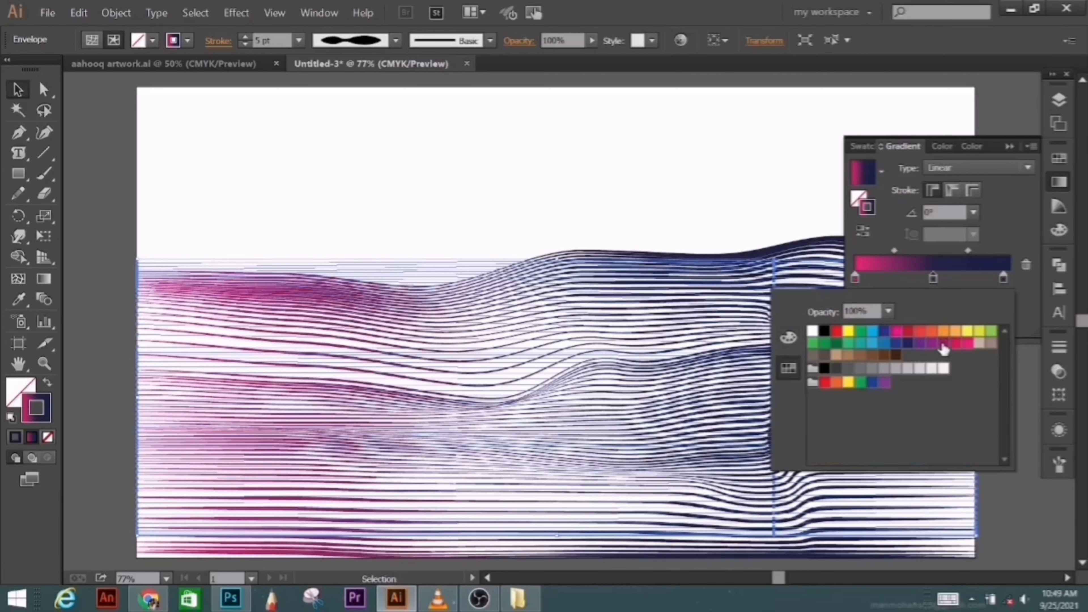
pyautogui.click(875, 349)
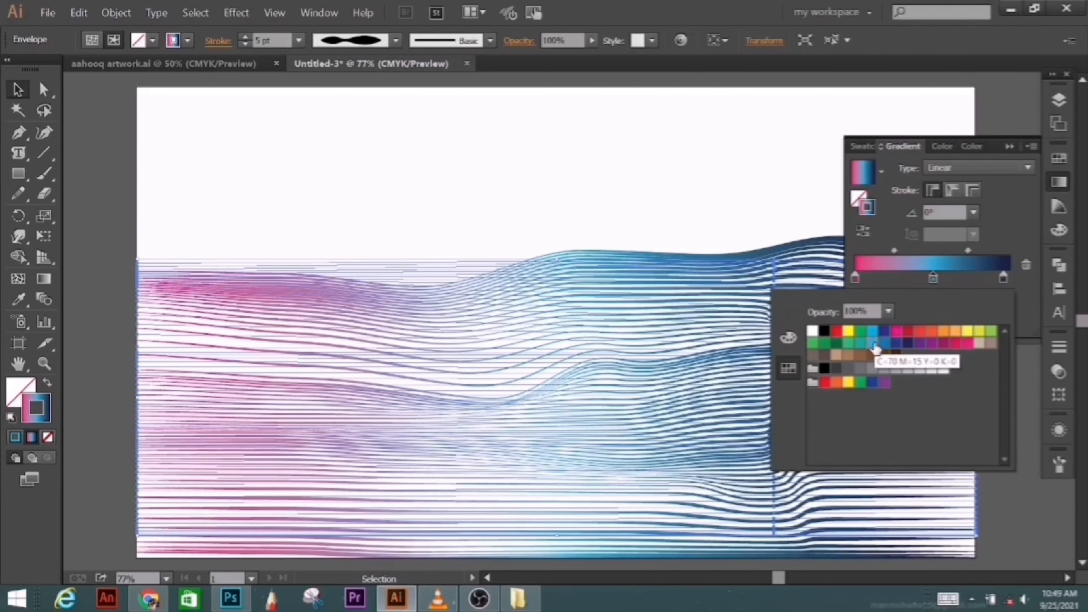
pyautogui.click(790, 339)
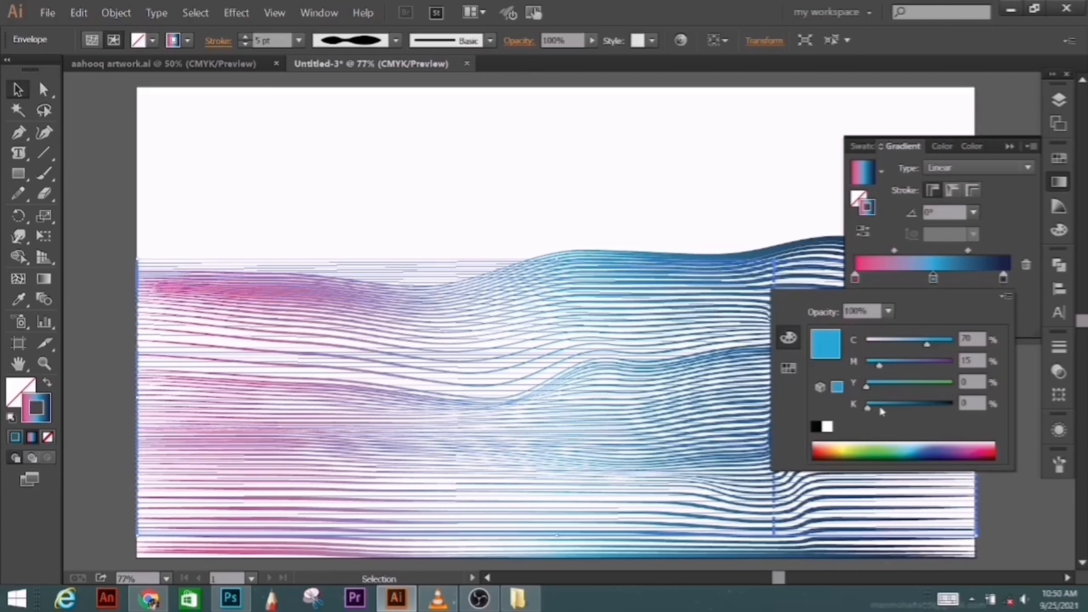
pyautogui.moveTo(869, 409); pyautogui.dragTo(896, 404)
pyautogui.click(876, 385)
pyautogui.click(1010, 147)
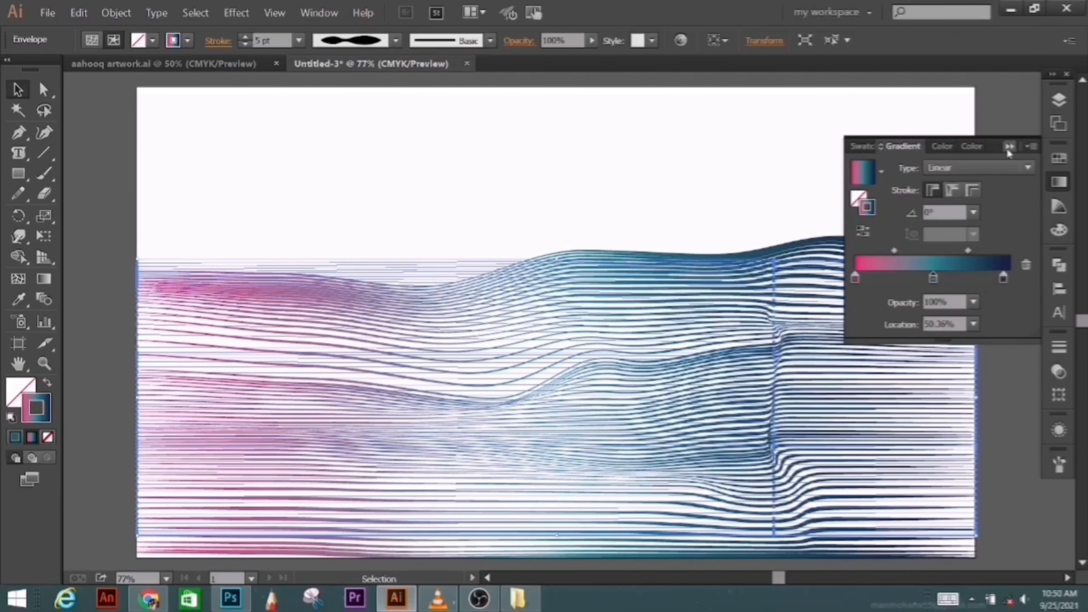
pyautogui.click(993, 168)
pyautogui.click(870, 381)
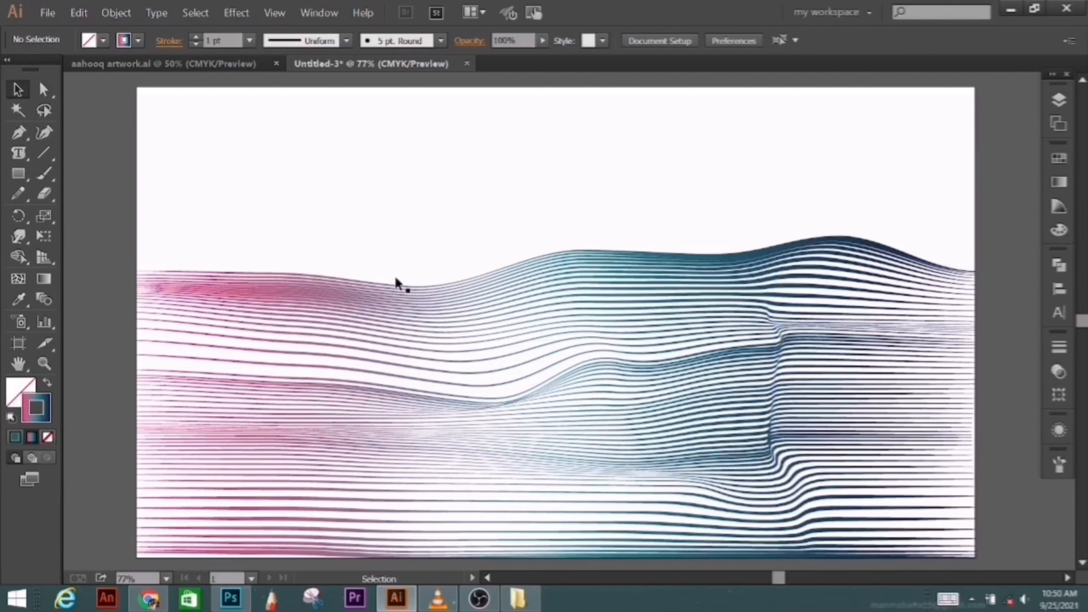
# Step: Recolour the starting stop of the wave lines' stroke gradient to purple, C=75 M=100 Y=0 K=0
pyautogui.click(899, 291)
pyautogui.click(1059, 183)
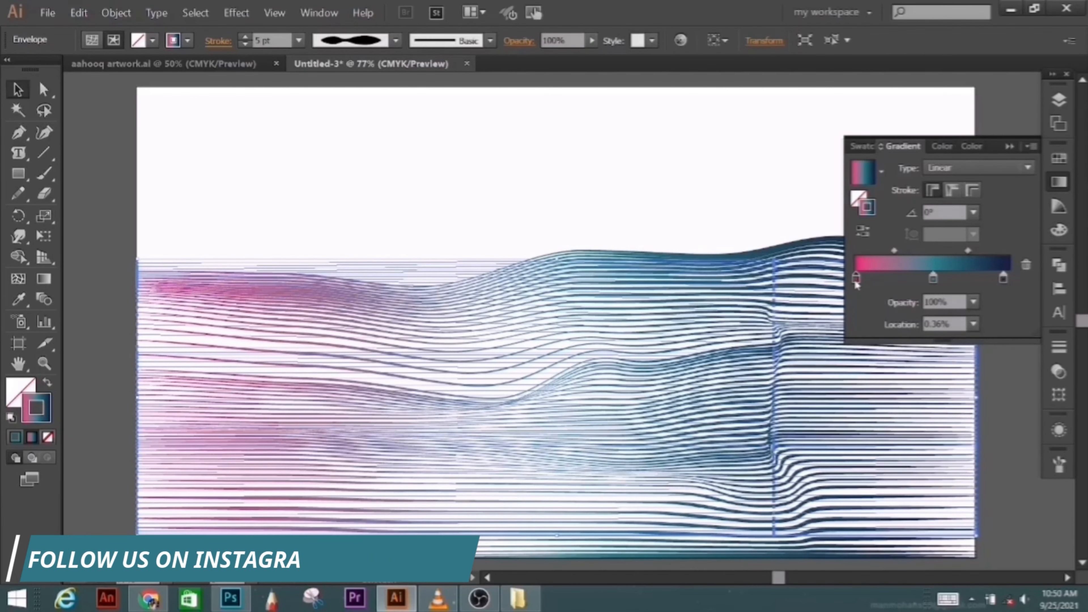
pyautogui.doubleClick(855, 279)
pyautogui.click(898, 449)
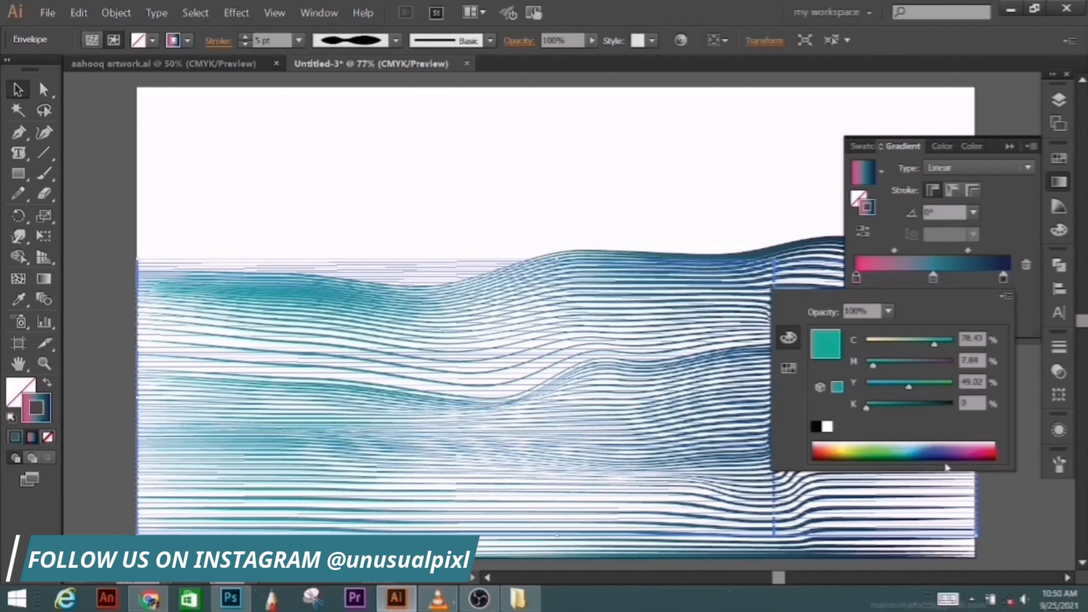
pyautogui.click(986, 451)
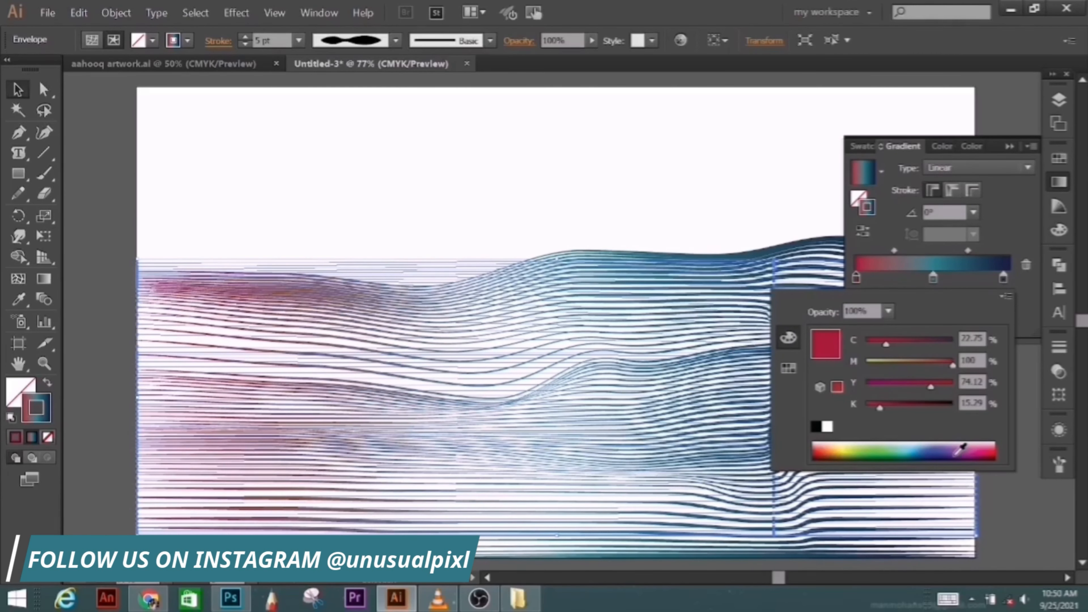
pyautogui.click(788, 368)
pyautogui.click(946, 338)
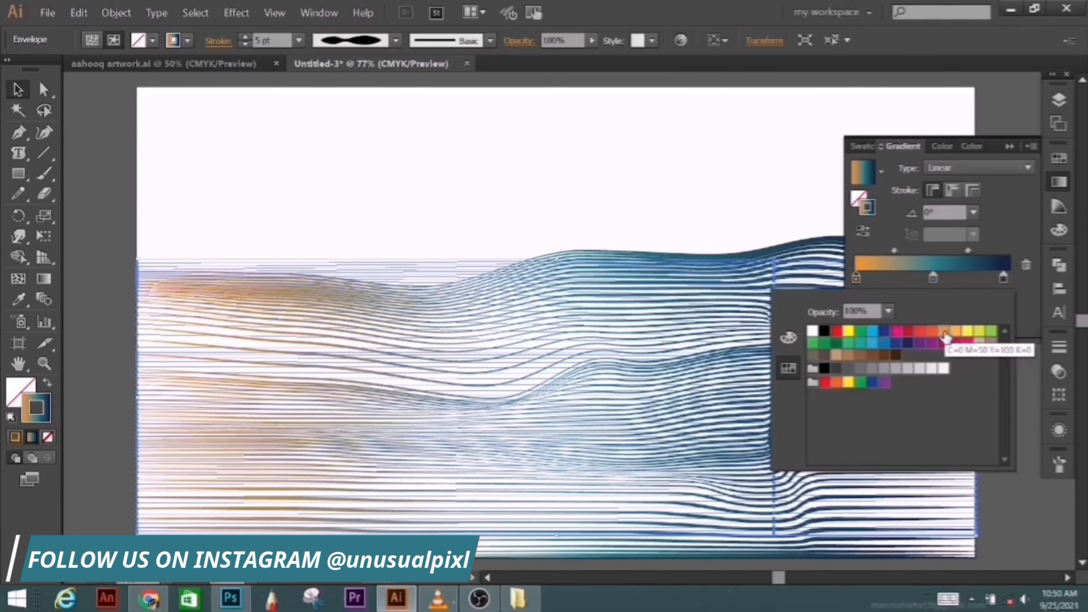
pyautogui.click(934, 349)
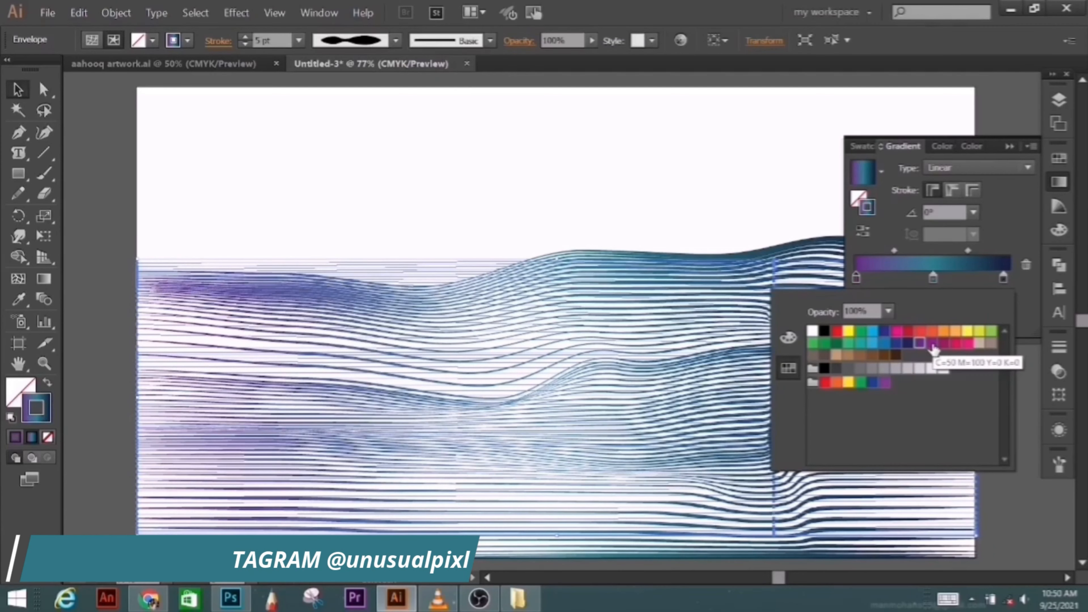
pyautogui.click(1008, 148)
pyautogui.click(1002, 132)
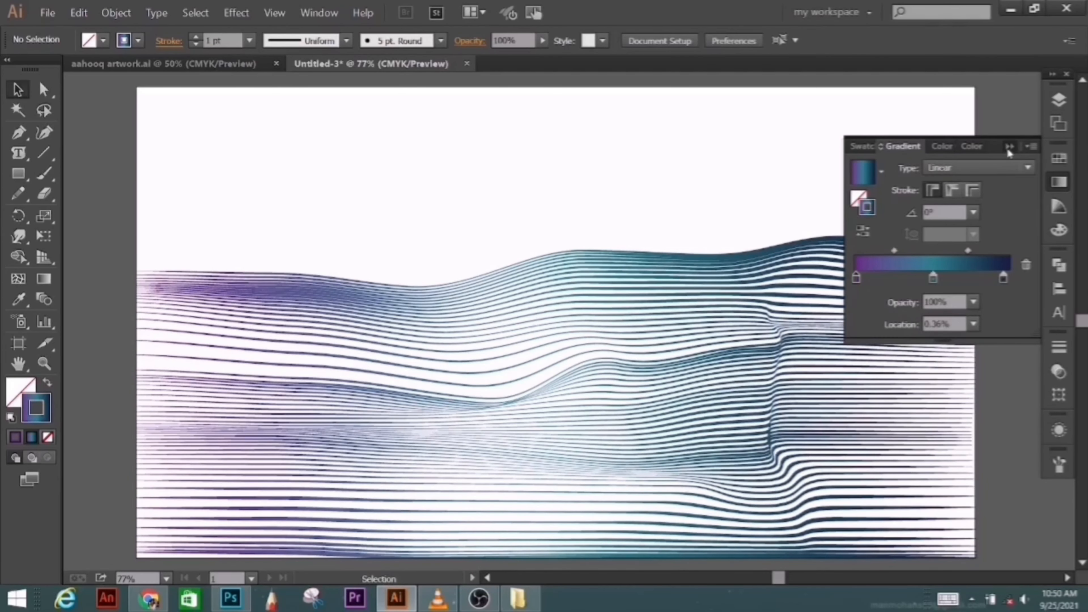
# Step: Create a new layer for the background and place it beneath Layer 1
pyautogui.click(1060, 105)
pyautogui.click(991, 230)
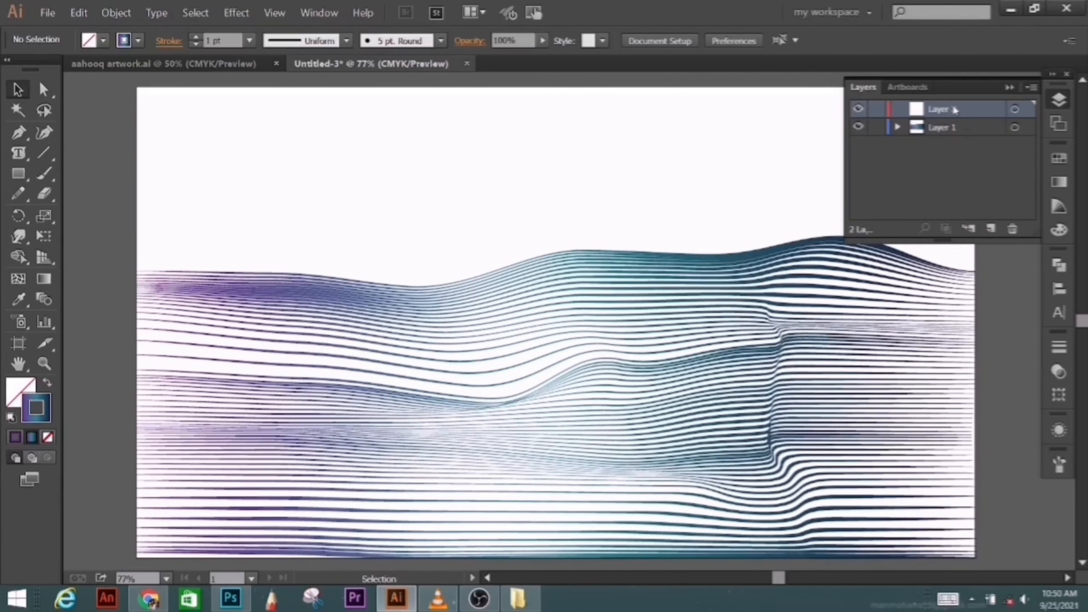
pyautogui.click(1059, 99)
# Step: Draw a rectangle covering the whole artboard behind the wave lines
pyautogui.click(18, 173)
pyautogui.moveTo(134, 85); pyautogui.dragTo(974, 507)
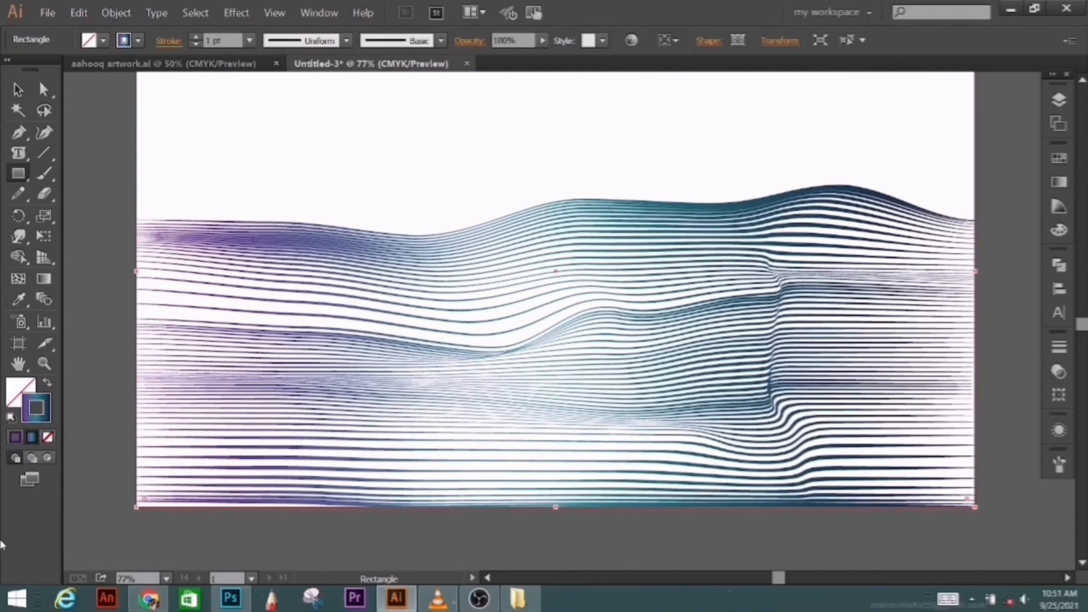
pyautogui.scroll(3, 557, 434)
# Step: Fill the background rectangle with a very dark navy, about C 98, M 95, Y 34, K 58
pyautogui.click(19, 385)
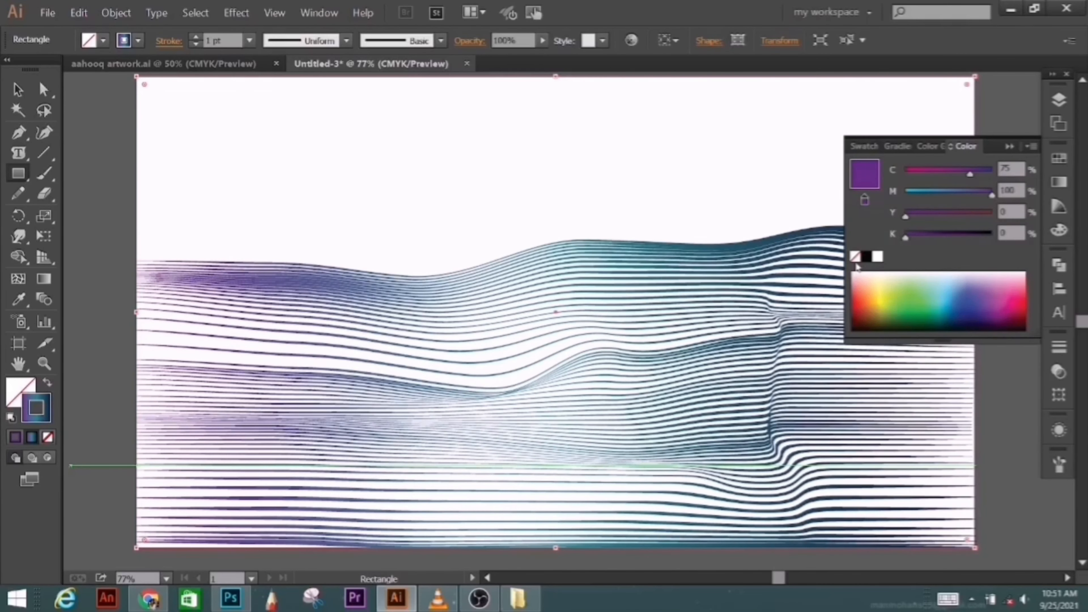
pyautogui.click(908, 292)
pyautogui.moveTo(871, 310)
pyautogui.mouseDown()
pyautogui.moveTo(875, 353)
pyautogui.moveTo(861, 341)
pyautogui.moveTo(872, 344)
pyautogui.mouseUp()
pyautogui.click(908, 280)
pyautogui.click(1034, 232)
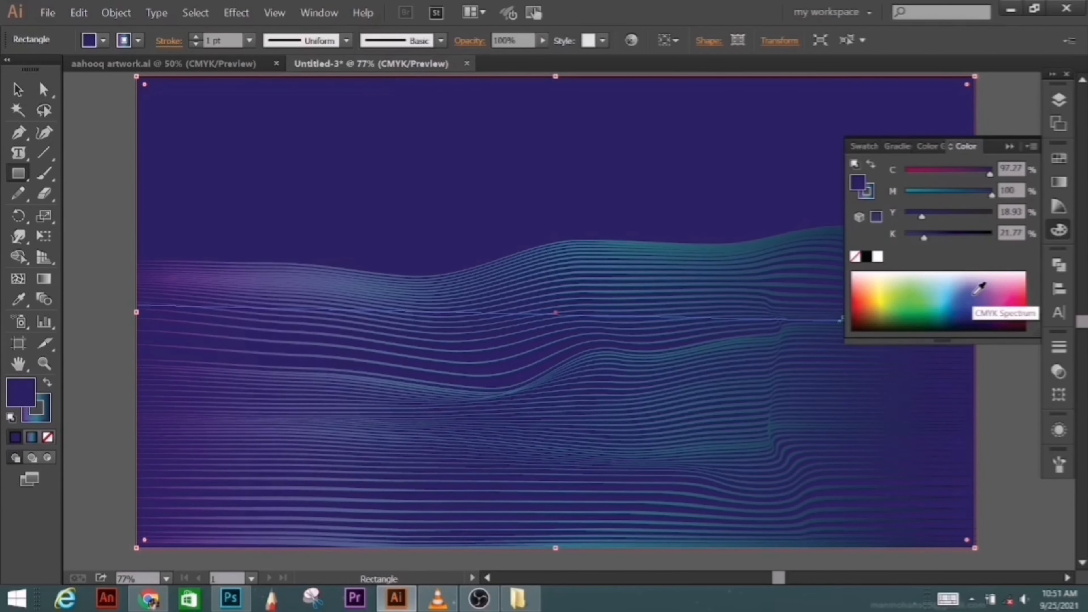
pyautogui.click(984, 309)
pyautogui.click(1003, 314)
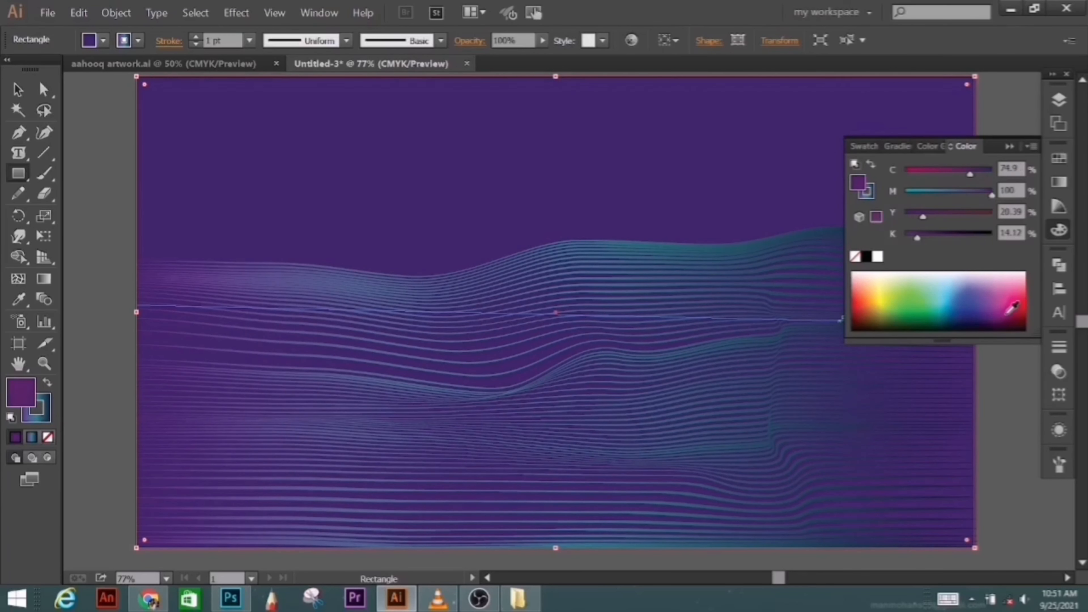
pyautogui.click(1003, 303)
pyautogui.click(984, 318)
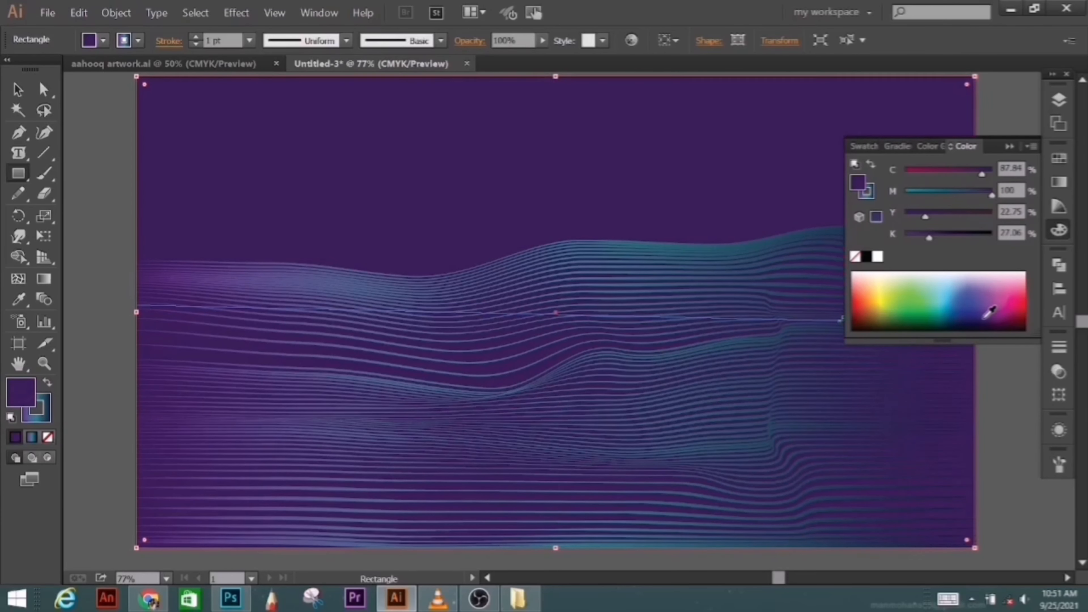
pyautogui.click(967, 315)
pyautogui.click(955, 320)
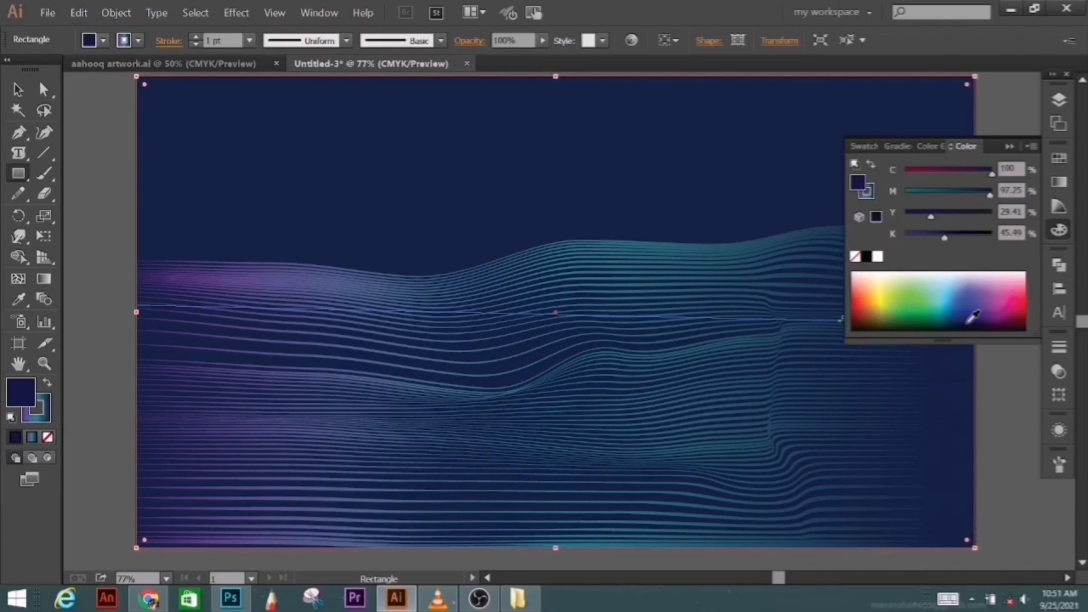
pyautogui.click(973, 317)
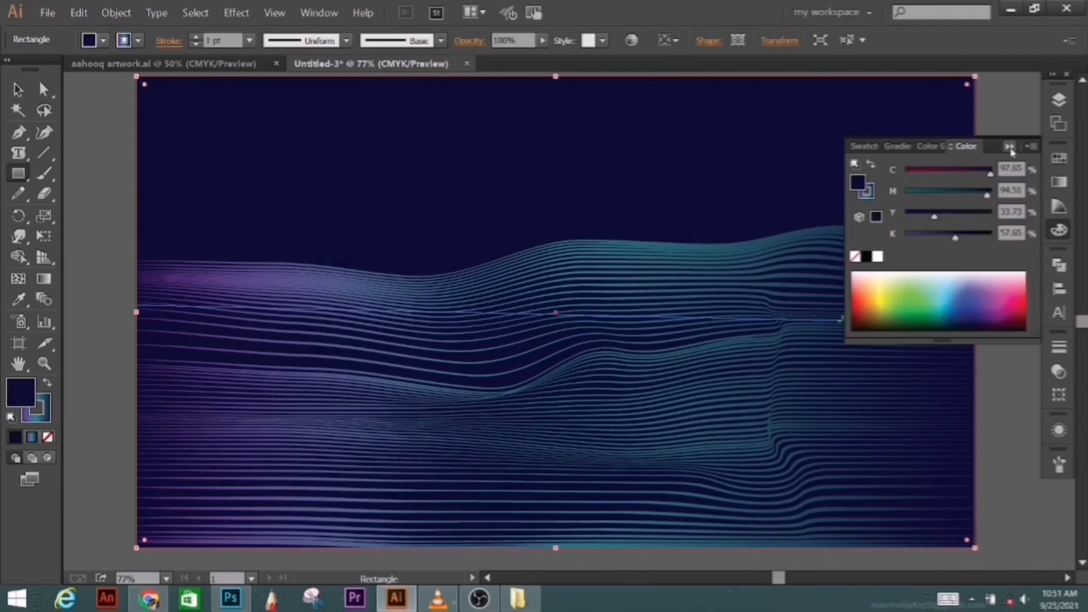
pyautogui.click(1010, 146)
# Step: Select the wave lines and recolour the end stop of their stroke gradient to dark magenta-pink
pyautogui.press('v')
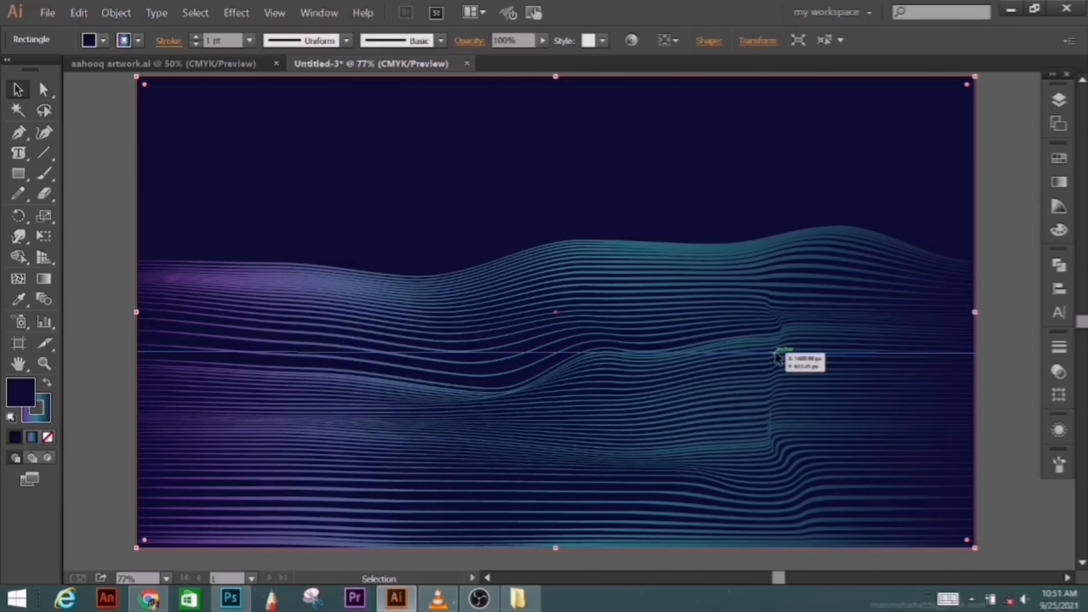
pyautogui.click(776, 351)
pyautogui.click(1059, 230)
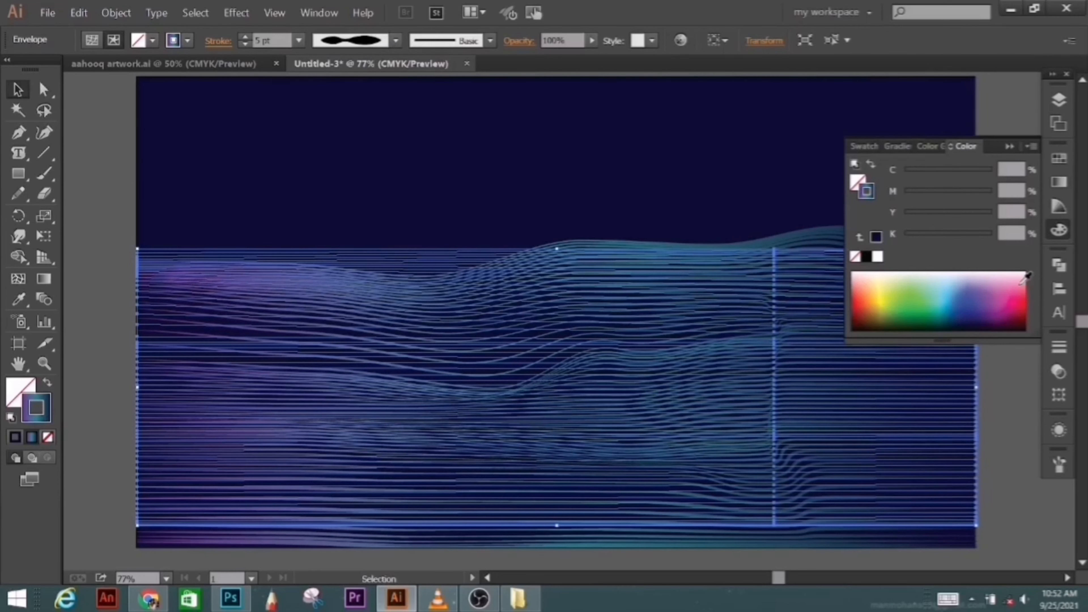
pyautogui.click(1058, 185)
pyautogui.click(1004, 278)
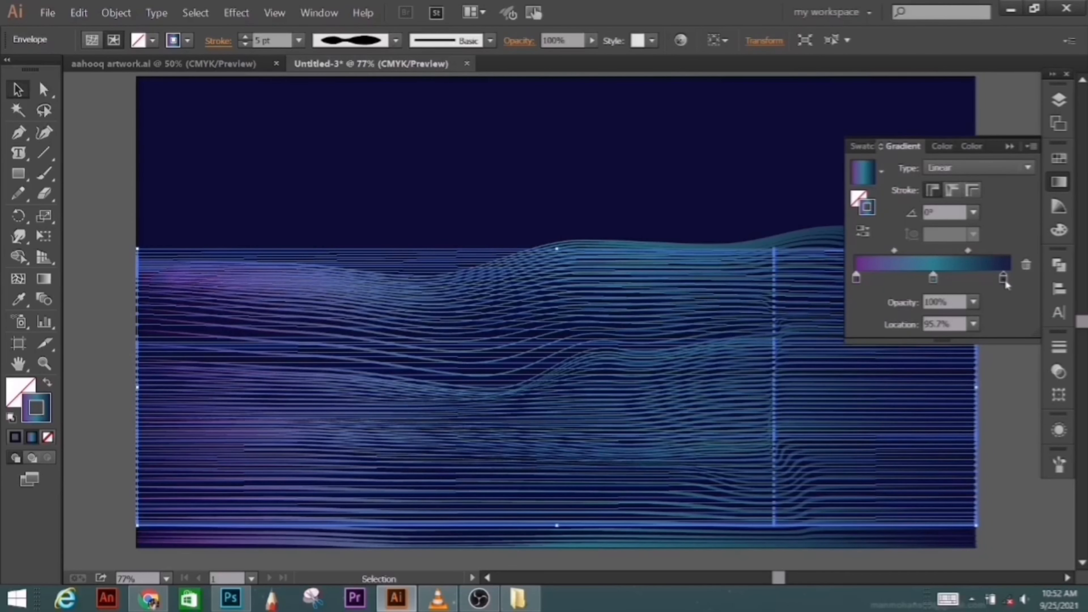
pyautogui.doubleClick(1004, 278)
pyautogui.click(970, 345)
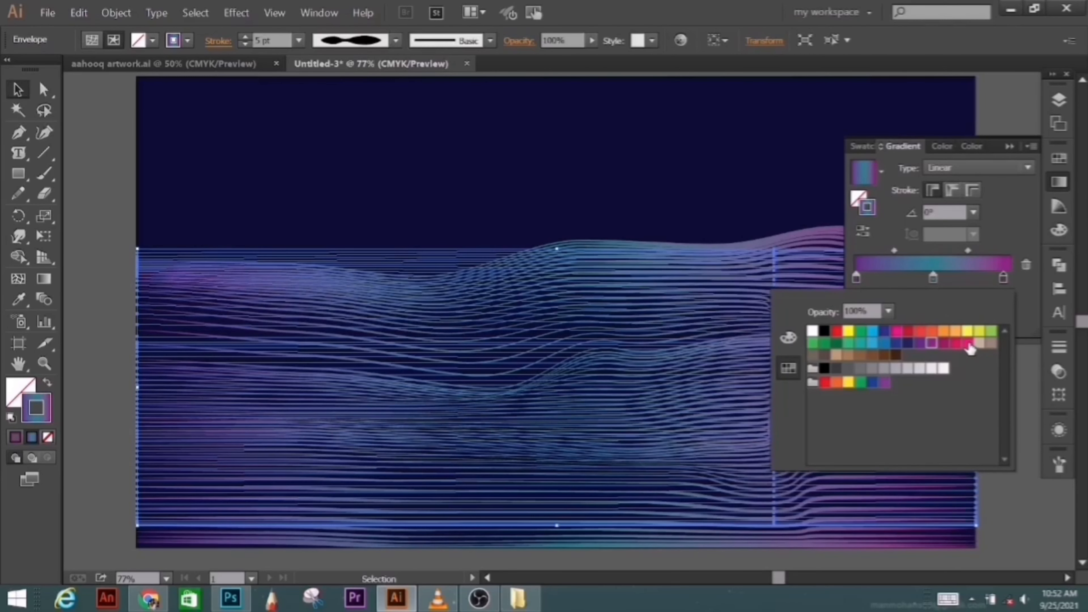
pyautogui.click(920, 346)
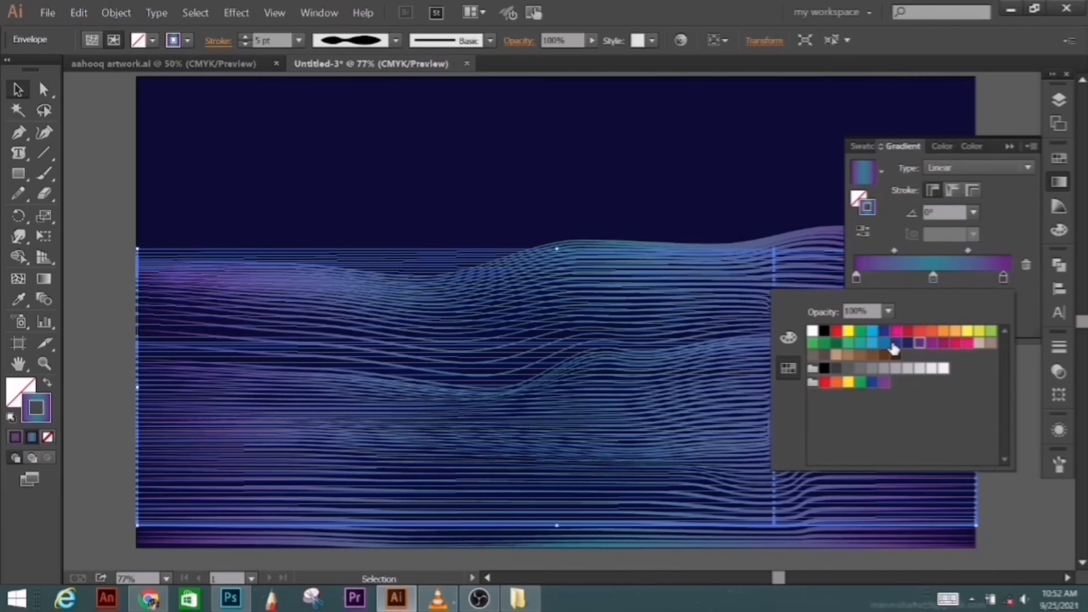
pyautogui.click(863, 347)
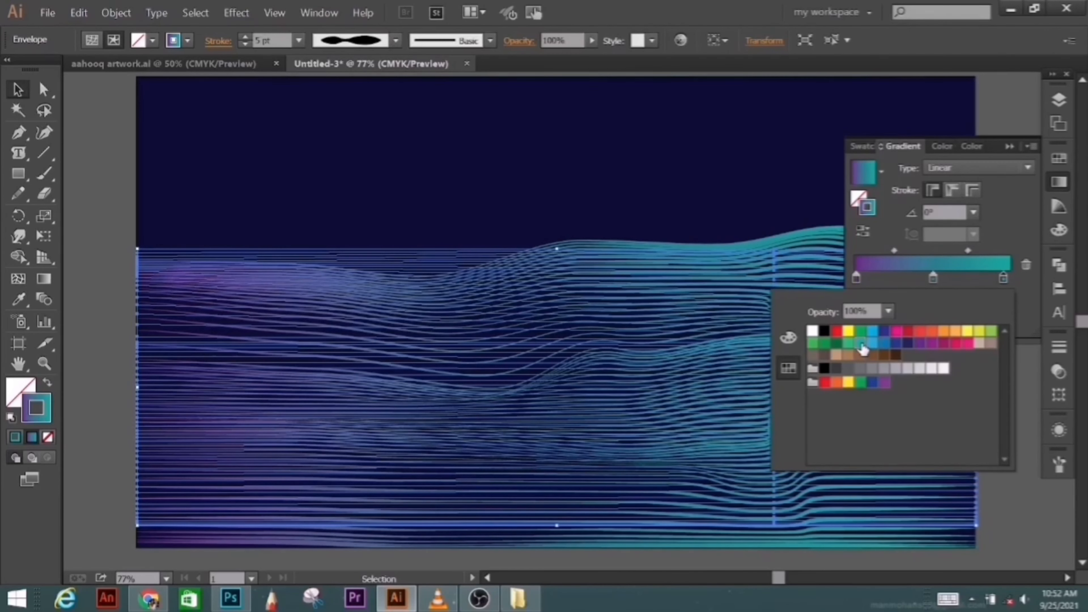
pyautogui.click(942, 345)
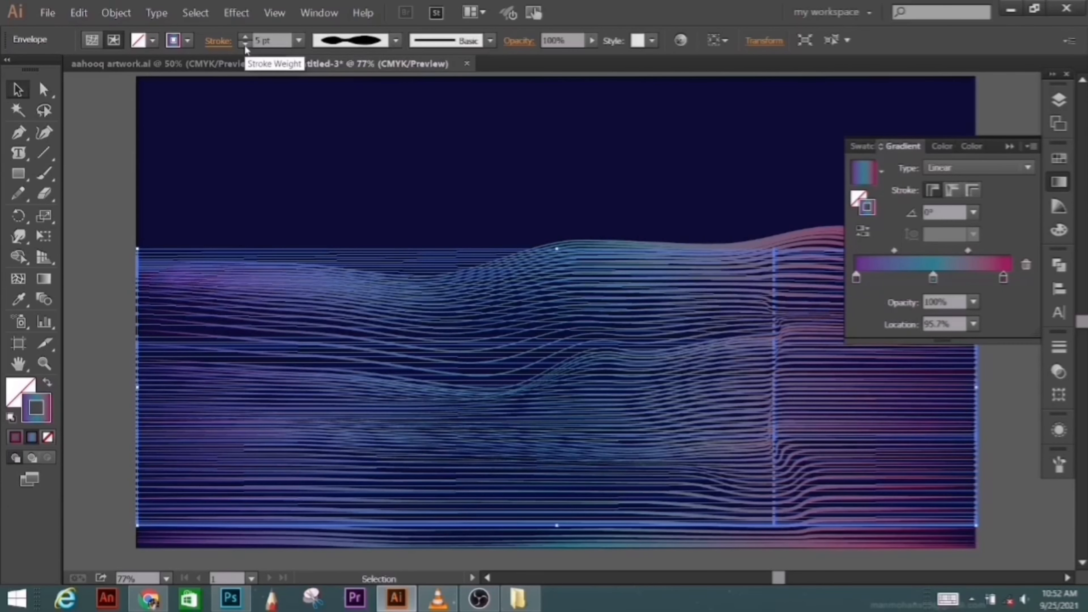
# Step: Change the stroke profile of the wave lines to a single elliptical taper, and deselect them
pyautogui.click(347, 41)
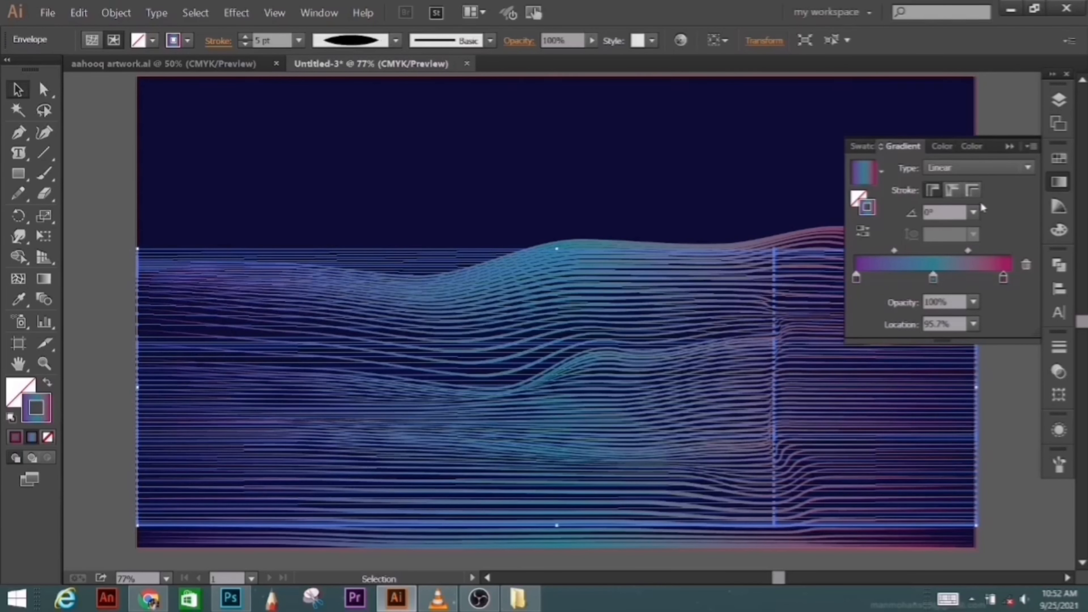
pyautogui.click(1010, 147)
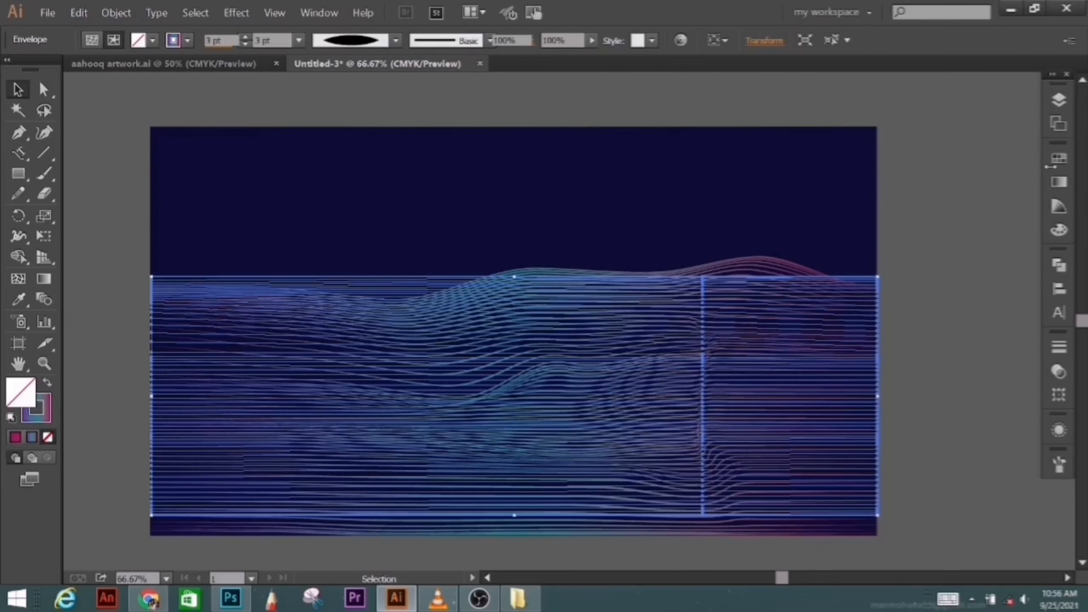
pyautogui.click(948, 235)
# Step: Create a new layer above Layer 1 for further artwork
pyautogui.click(1059, 100)
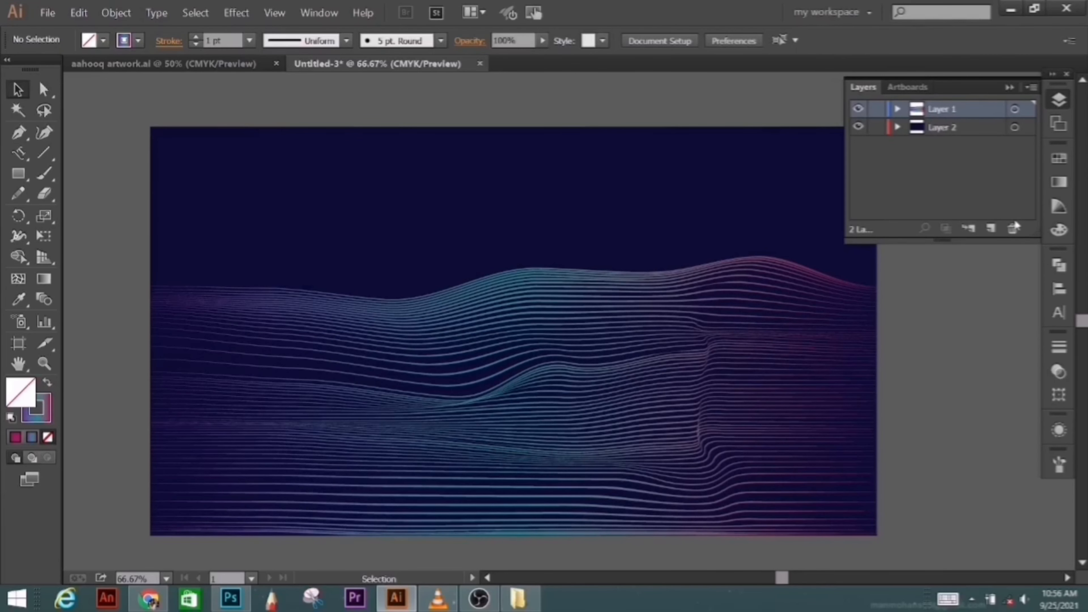
pyautogui.click(991, 228)
pyautogui.click(629, 177)
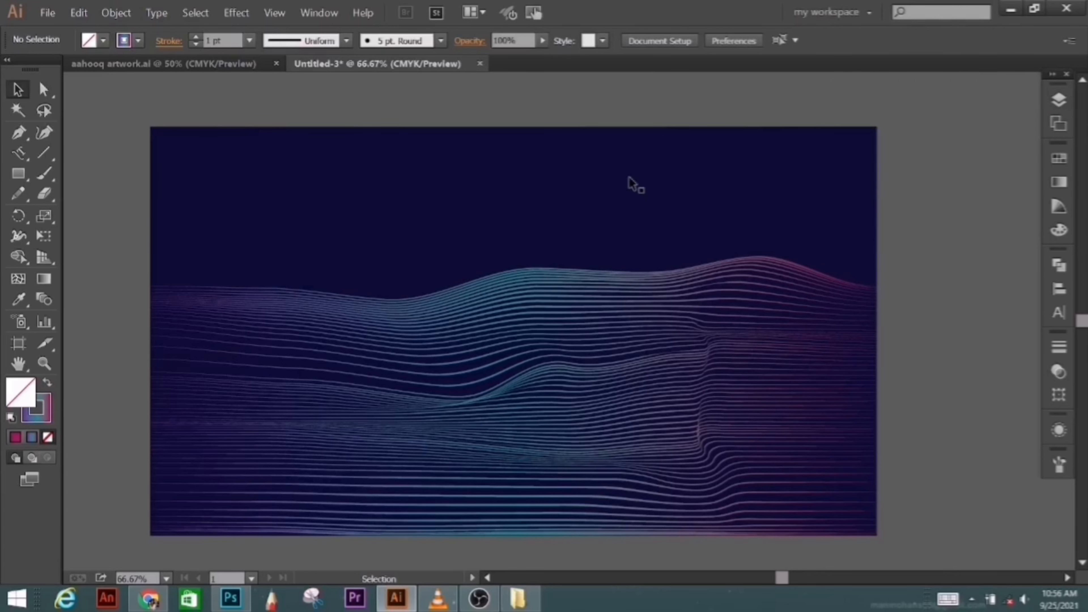
# Step: Expand the envelope distortion of the wave lines into editable paths
pyautogui.click(552, 303)
pyautogui.click(116, 13)
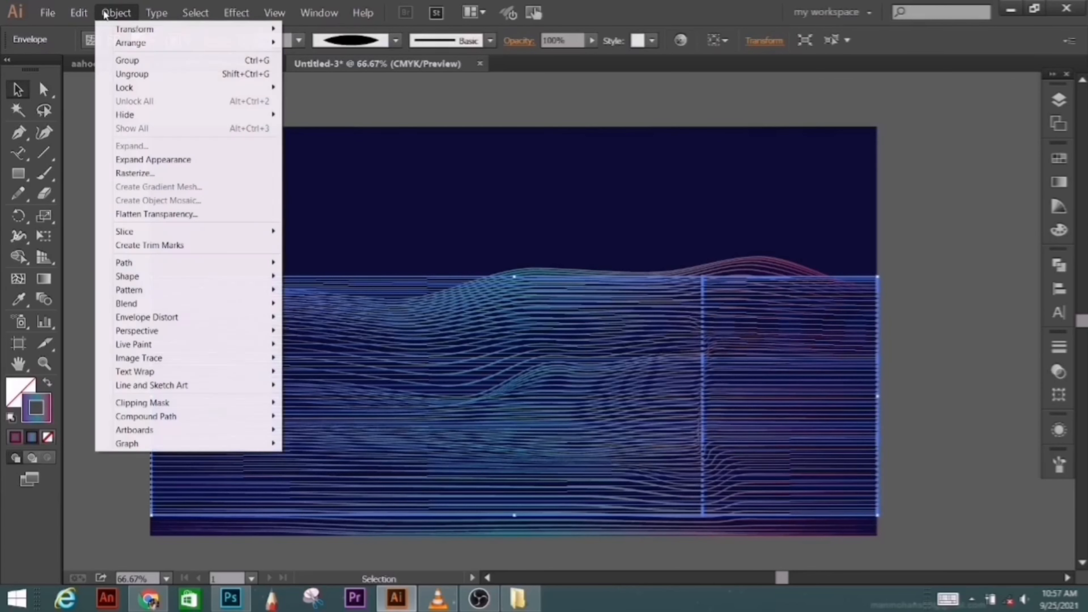
pyautogui.moveTo(211, 319)
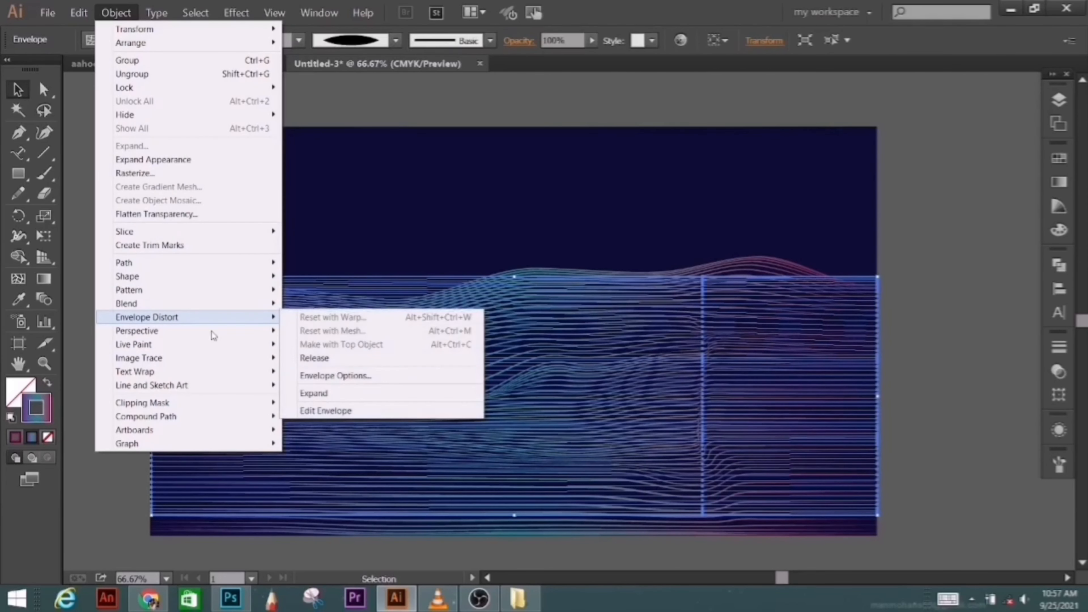
pyautogui.click(329, 394)
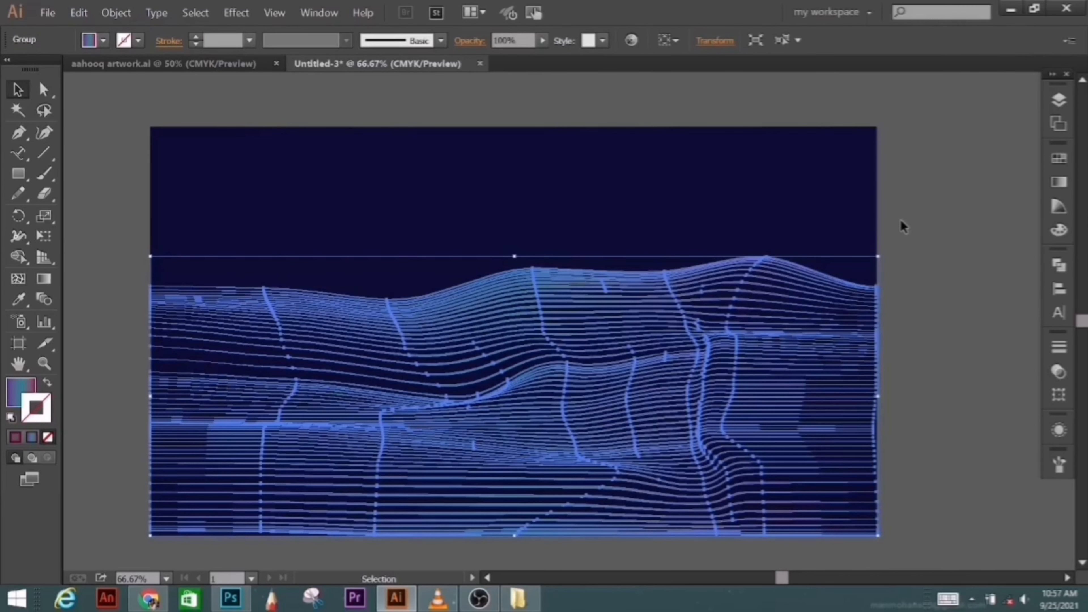
pyautogui.click(903, 226)
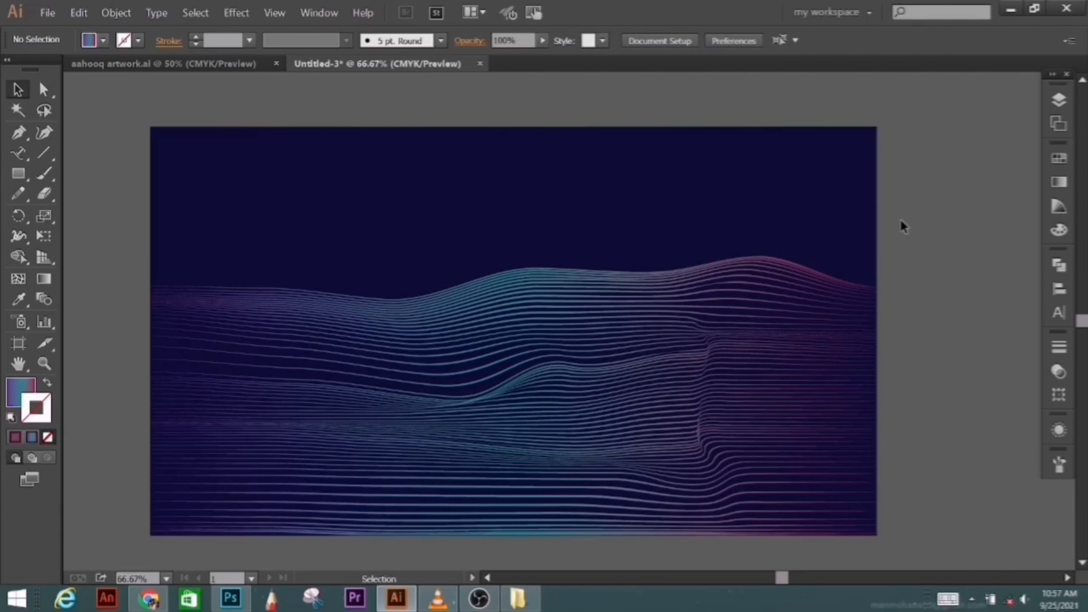
# Step: Add the white text WAVY ABSTRACT LINES along one of the upper wave lines and set its size to 60 pt
pyautogui.click(18, 153)
pyautogui.click(294, 310)
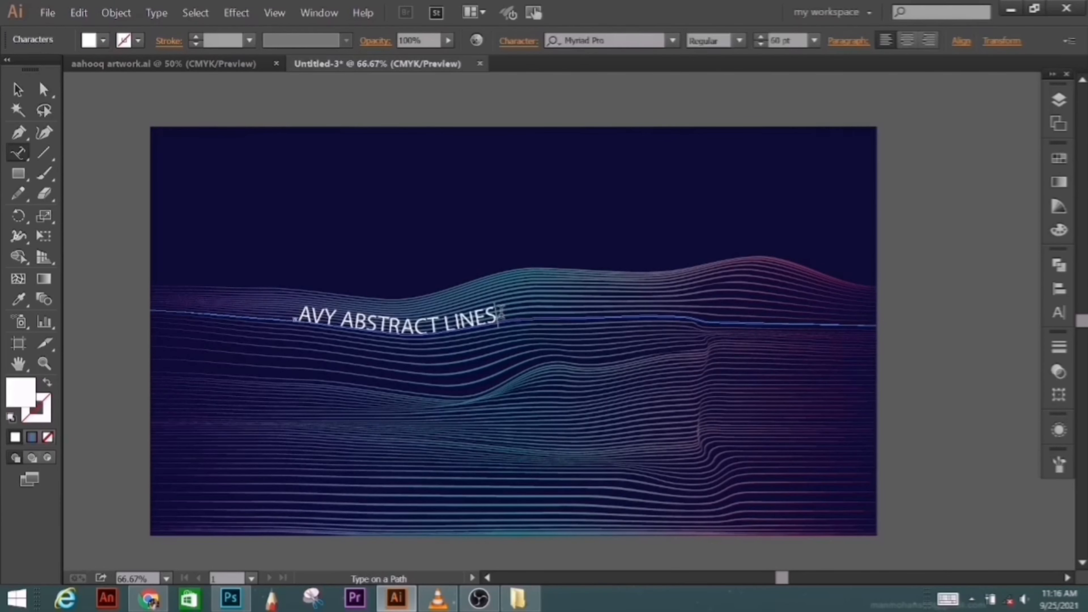
pyautogui.moveTo(501, 312); pyautogui.dragTo(295, 304)
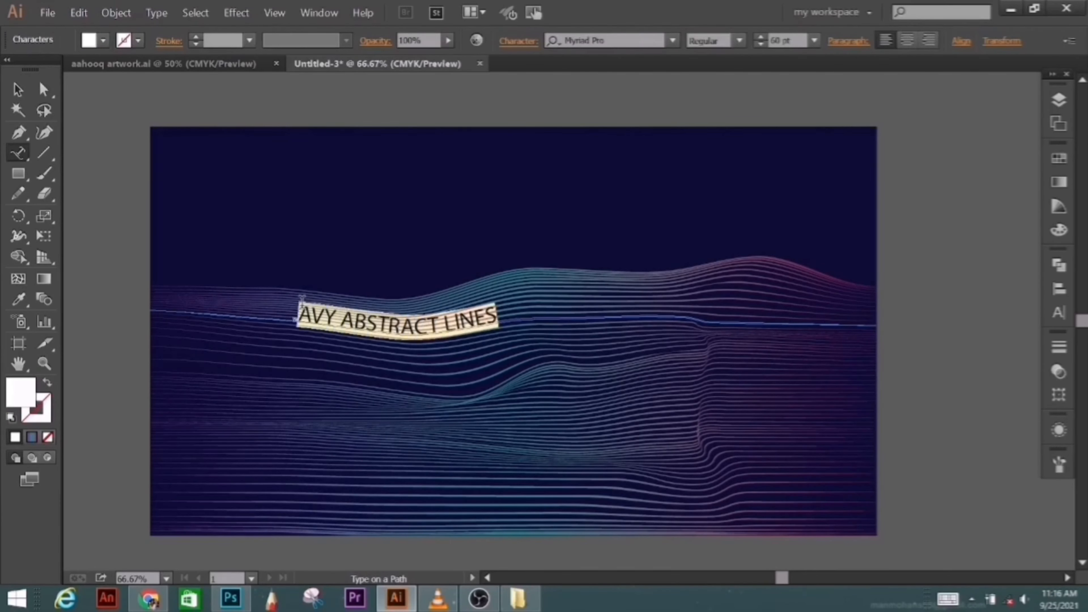
pyautogui.click(816, 46)
pyautogui.click(842, 323)
# Step: Set the font of the path text to Segoe UI Symbol
pyautogui.click(673, 41)
pyautogui.click(712, 31)
pyautogui.click(673, 41)
pyautogui.press('Down')
pyautogui.press('Down')
pyautogui.press('Down')
pyautogui.press('Down')
pyautogui.press('Down')
pyautogui.press('Down')
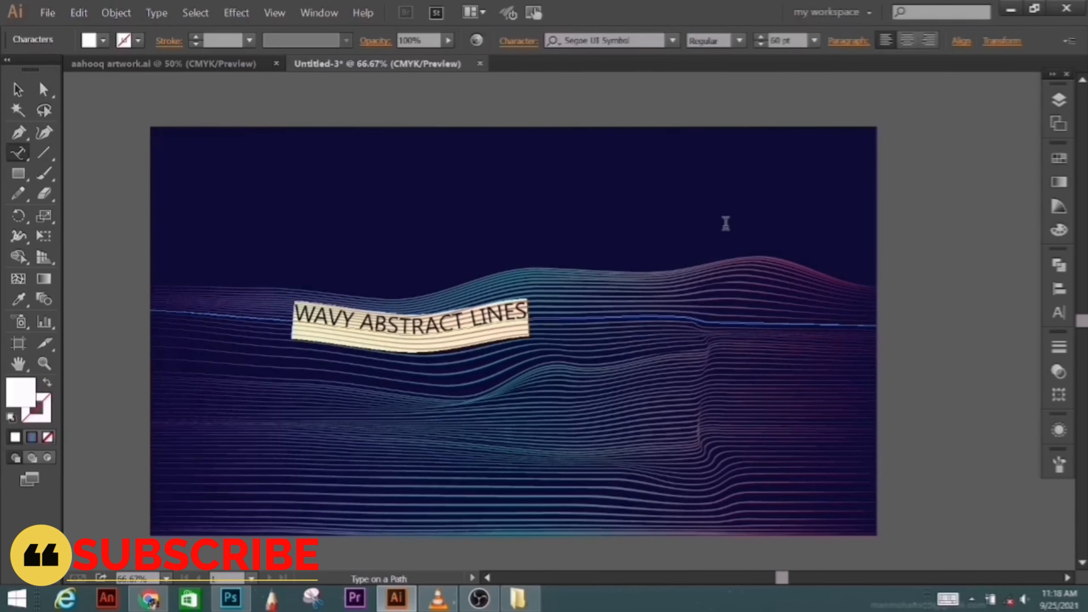
# Step: Select all of the path text and set its size to 72 pt
pyautogui.click(115, 174)
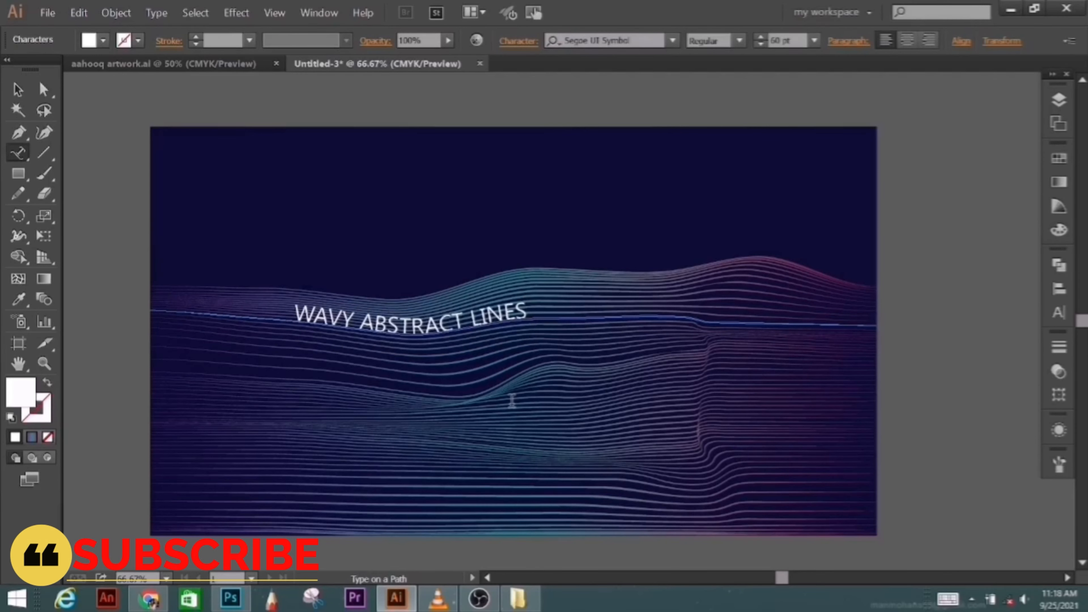
pyautogui.moveTo(522, 321); pyautogui.dragTo(296, 315)
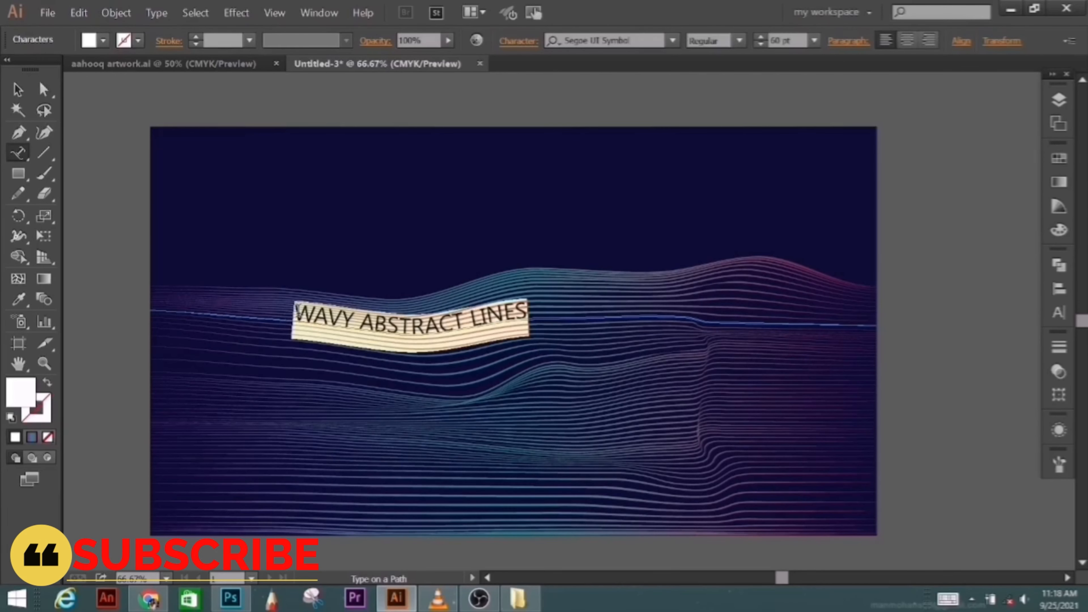
pyautogui.click(814, 40)
pyautogui.click(833, 347)
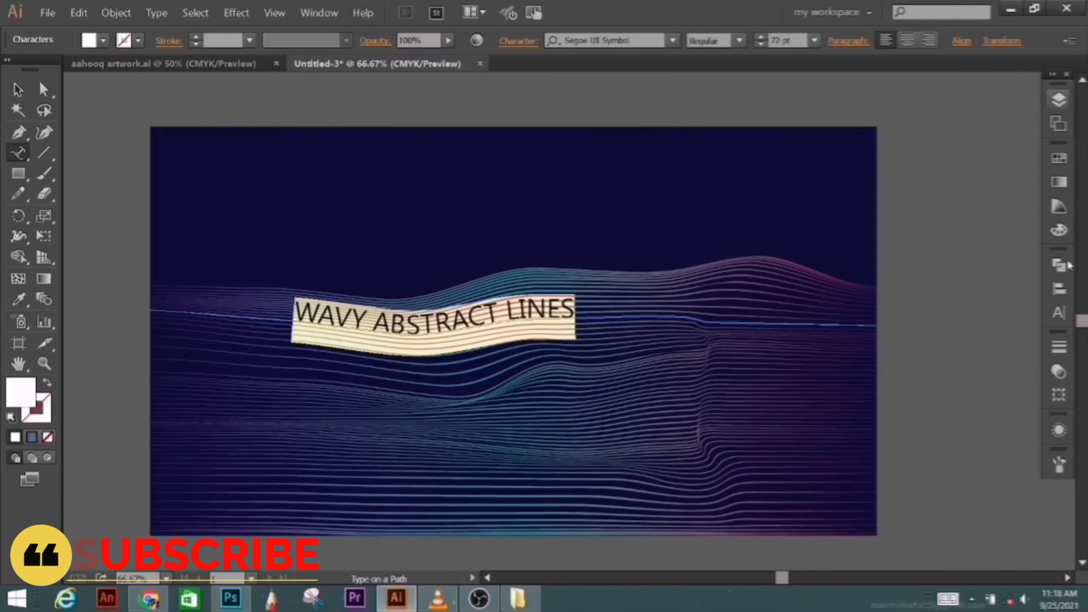
# Step: Open the character settings for the path text and widen its letter spacing
pyautogui.click(1055, 355)
pyautogui.click(972, 302)
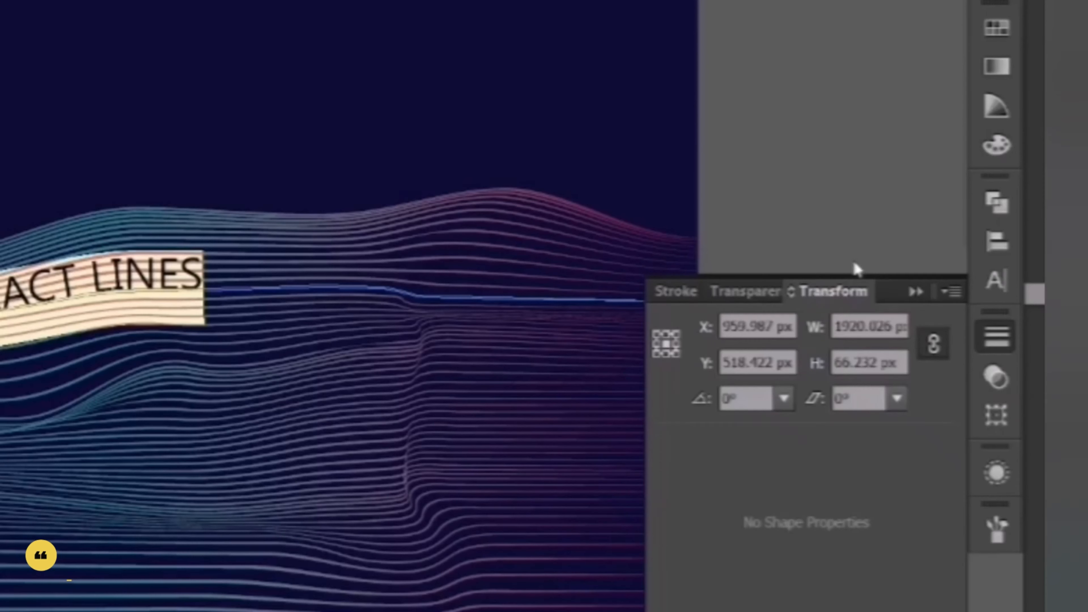
pyautogui.click(1057, 369)
pyautogui.click(1062, 319)
pyautogui.click(859, 337)
pyautogui.click(860, 372)
pyautogui.moveTo(862, 373); pyautogui.dragTo(863, 373)
pyautogui.click(863, 420)
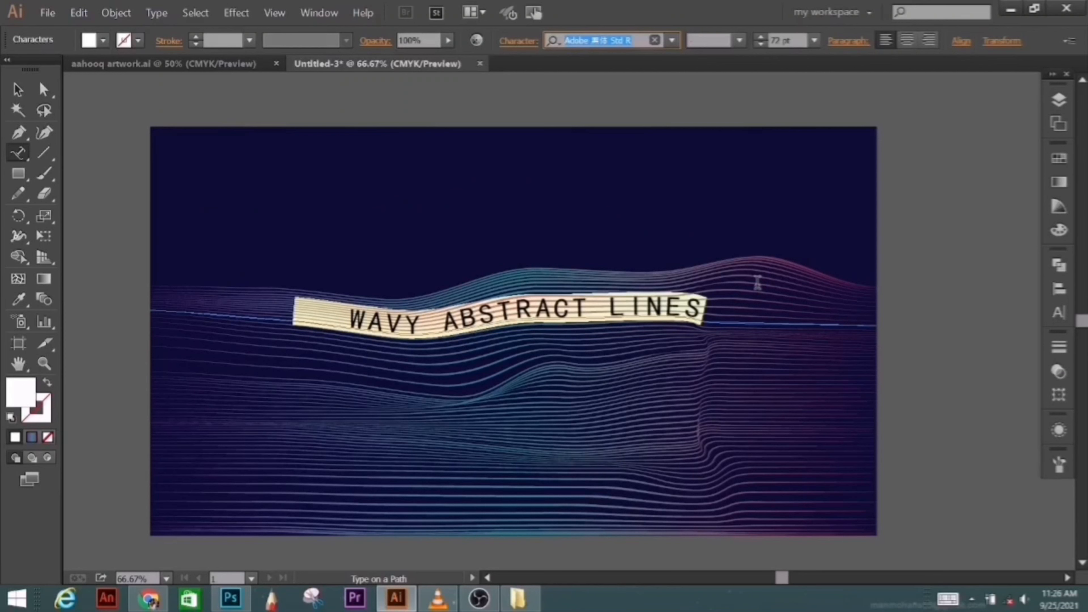
# Step: Browse through fonts for the path text, choose a thin Korean font in Regular style, and deselect the text
pyautogui.press('Down')
pyautogui.press('Down')
pyautogui.press('Down')
pyautogui.press('Down')
pyautogui.press('Down')
pyautogui.press('Down')
pyautogui.press('Down')
pyautogui.press('Down')
pyautogui.press('Down')
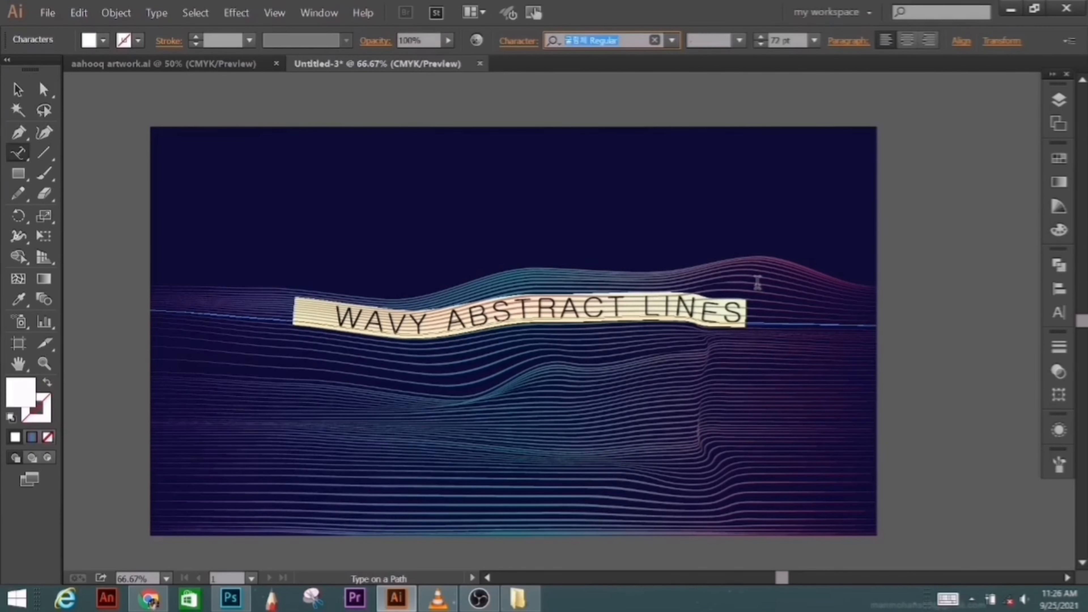
pyautogui.press('Down')
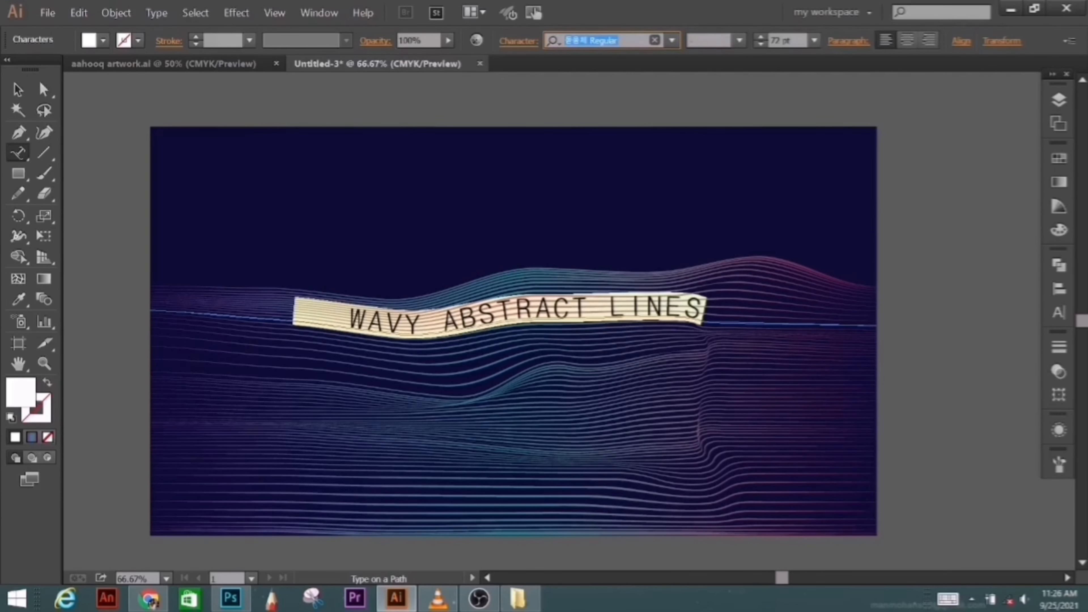
pyautogui.click(962, 256)
pyautogui.keyDown('ctrl'); pyautogui.click(935, 257); pyautogui.keyUp('ctrl')
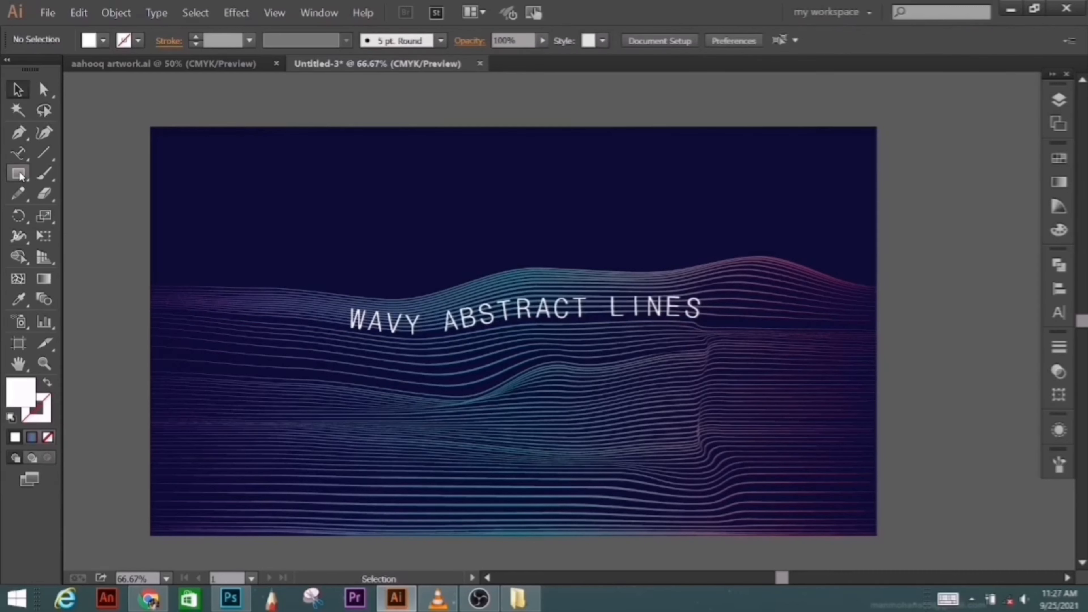
# Step: Draw a small white circle as a moon in the upper-left part of the sky
pyautogui.moveTo(18, 173); pyautogui.dragTo(97, 216)
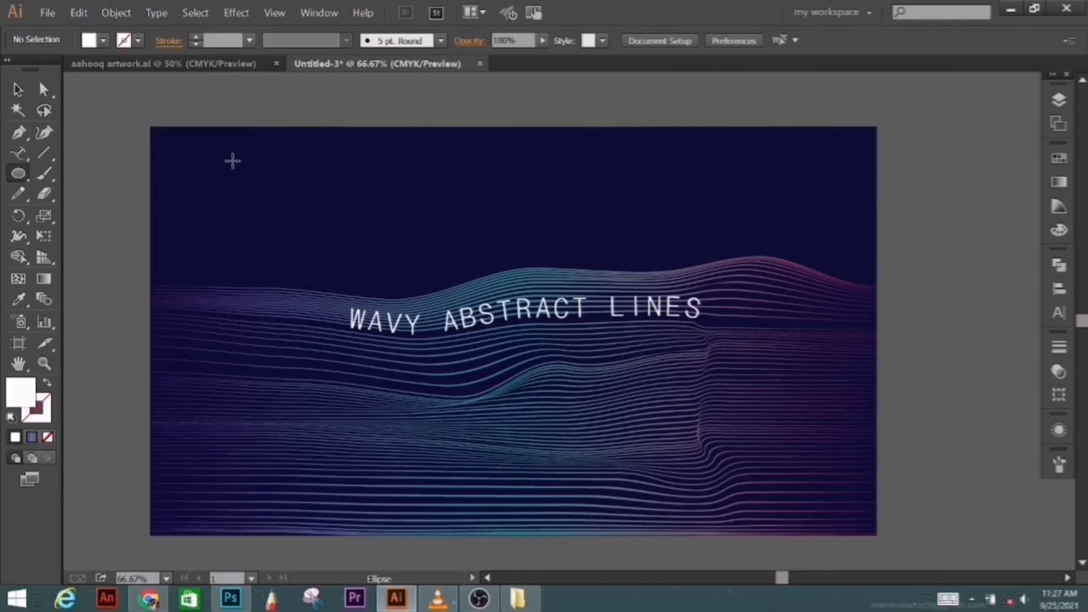
pyautogui.moveTo(230, 179); pyautogui.dragTo(256, 205)
pyautogui.click(18, 89)
pyautogui.click(180, 159)
# Step: Start an Outer Glow effect on the moon circle, with a white glow colour and the preview on
pyautogui.click(248, 175)
pyautogui.click(236, 13)
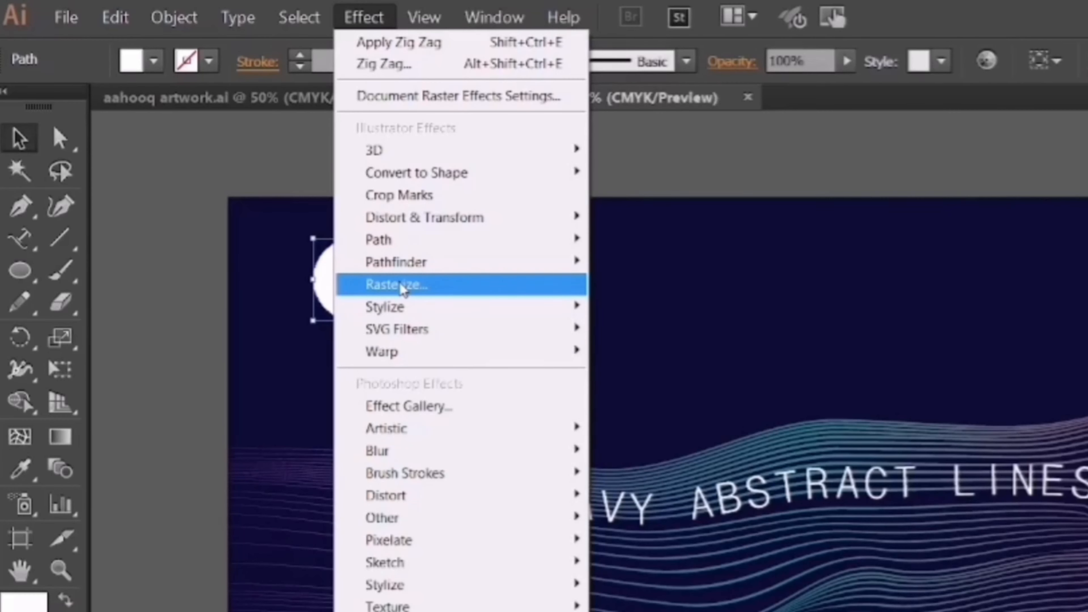
pyautogui.moveTo(403, 307)
pyautogui.click(223, 371)
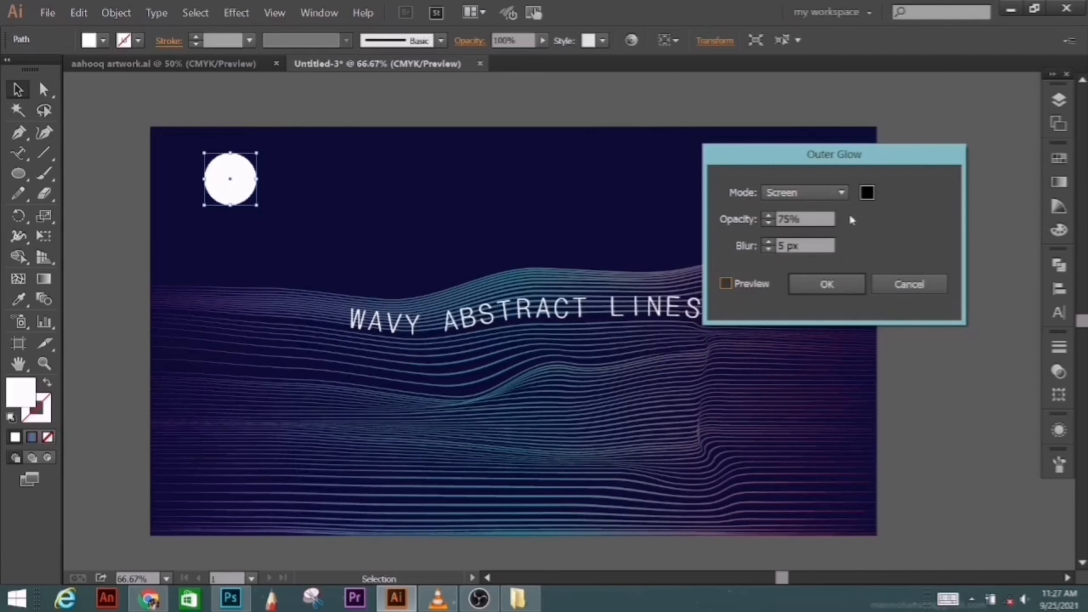
pyautogui.click(868, 194)
pyautogui.click(666, 220)
pyautogui.click(1066, 228)
# Step: Try several blend modes for the moon's outer glow, ending with Darken
pyautogui.click(840, 194)
pyautogui.click(819, 241)
pyautogui.click(842, 195)
pyautogui.click(811, 272)
pyautogui.click(843, 194)
pyautogui.click(811, 331)
pyautogui.click(843, 195)
pyautogui.click(811, 373)
# Step: Set the moon's outer glow to Screen mode, 95% opacity and 23 px blur, and apply the effect
pyautogui.click(770, 216)
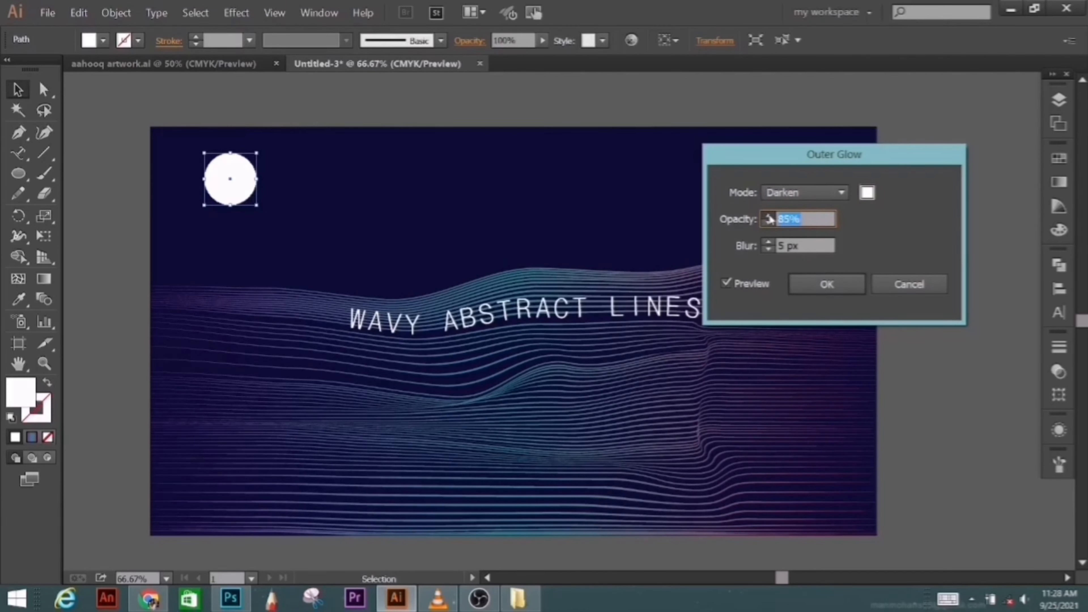
pyautogui.click(769, 243)
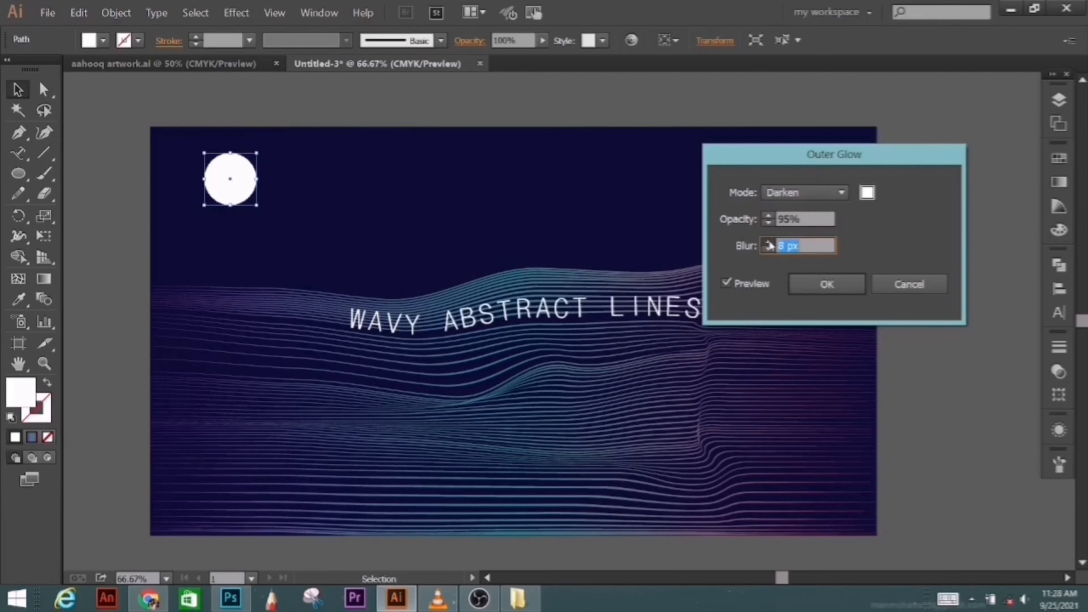
pyautogui.click(842, 192)
pyautogui.click(810, 235)
pyautogui.click(842, 193)
pyautogui.click(832, 234)
pyautogui.click(841, 192)
pyautogui.click(824, 265)
pyautogui.click(843, 193)
pyautogui.click(822, 262)
pyautogui.click(769, 246)
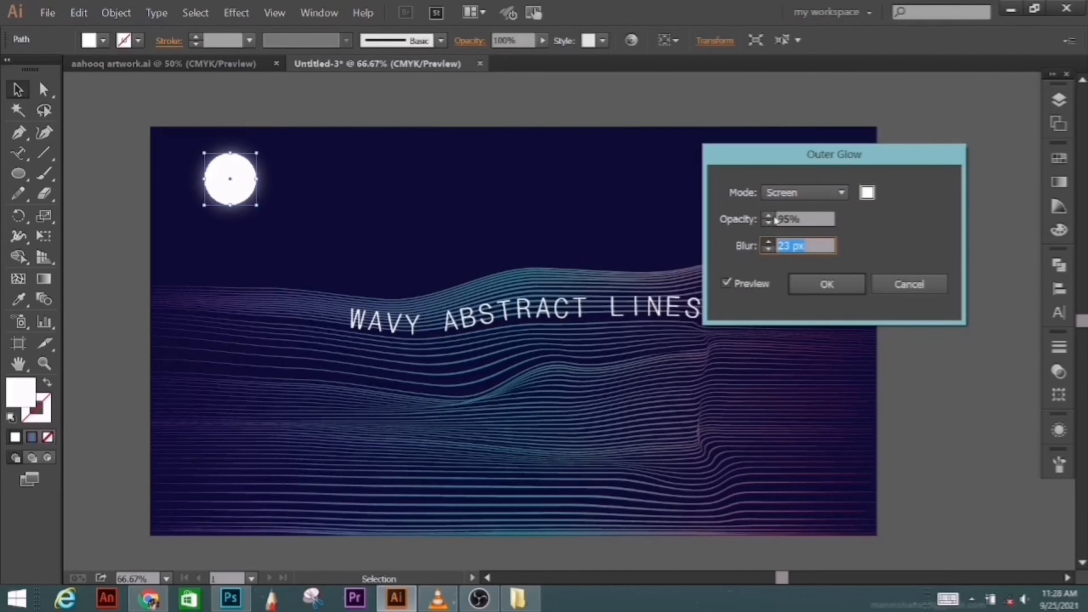
pyautogui.click(842, 290)
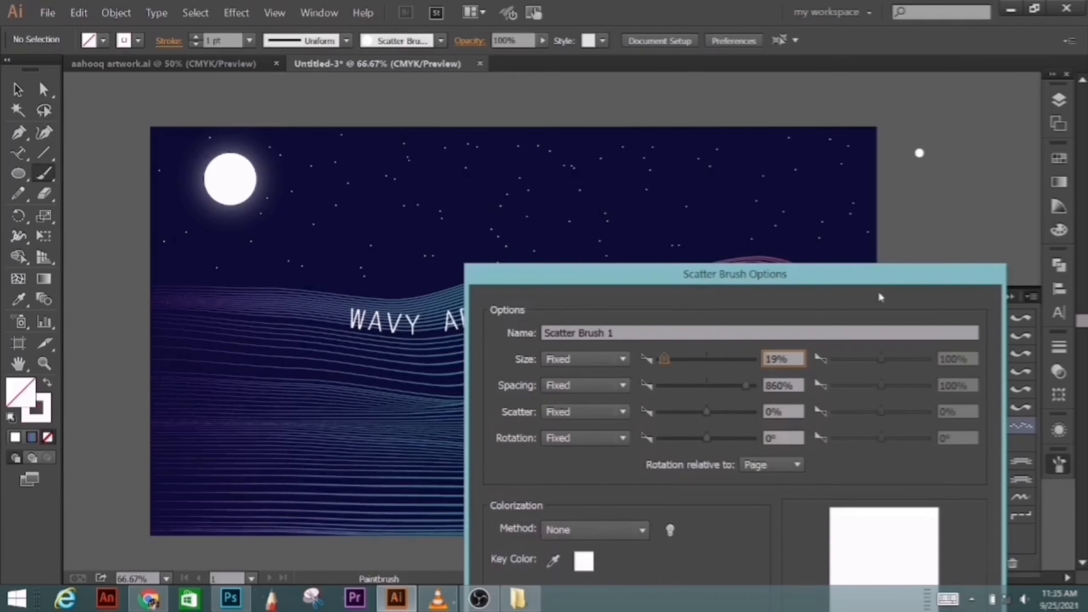
# Step: Adjust the scatter and rotation amounts in the options of Scatter Brush 1
pyautogui.click(707, 412)
pyautogui.moveTo(688, 410); pyautogui.dragTo(714, 438)
pyautogui.click(705, 438)
# Step: Review the colorization methods for Scatter Brush 1 and apply the changed brush options to the existing star strokes
pyautogui.click(641, 531)
pyautogui.click(557, 472)
pyautogui.click(640, 532)
pyautogui.click(631, 531)
pyautogui.click(631, 530)
pyautogui.click(628, 530)
pyautogui.moveTo(823, 275); pyautogui.dragTo(822, 34)
pyautogui.click(884, 413)
pyautogui.click(559, 322)
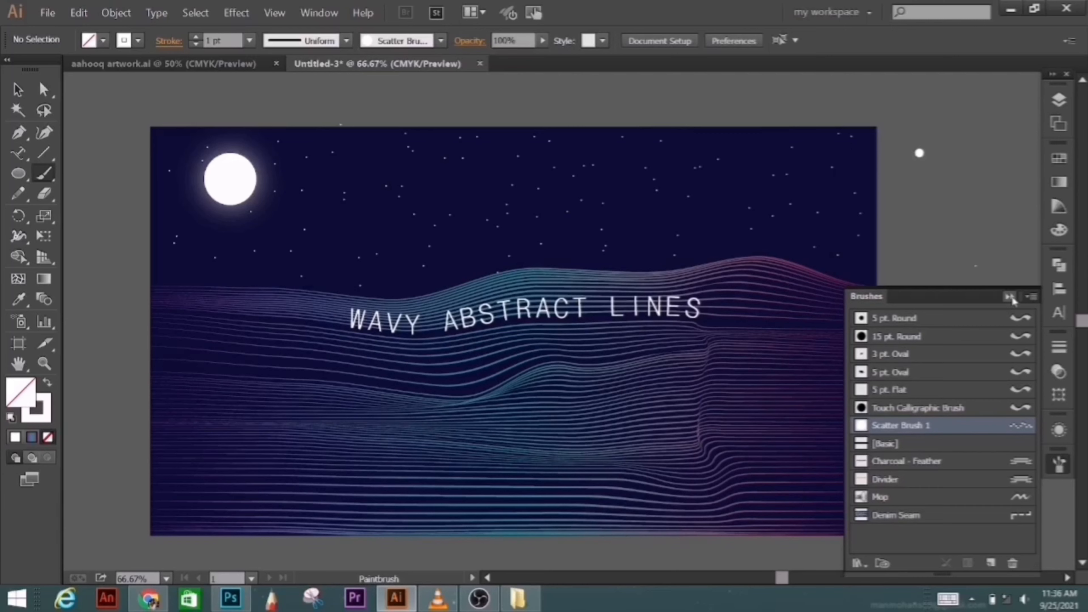
pyautogui.click(1010, 297)
# Step: Delete the small white source circle beside the artboard and expand the appearance of the star stroke over the sky
pyautogui.press('v')
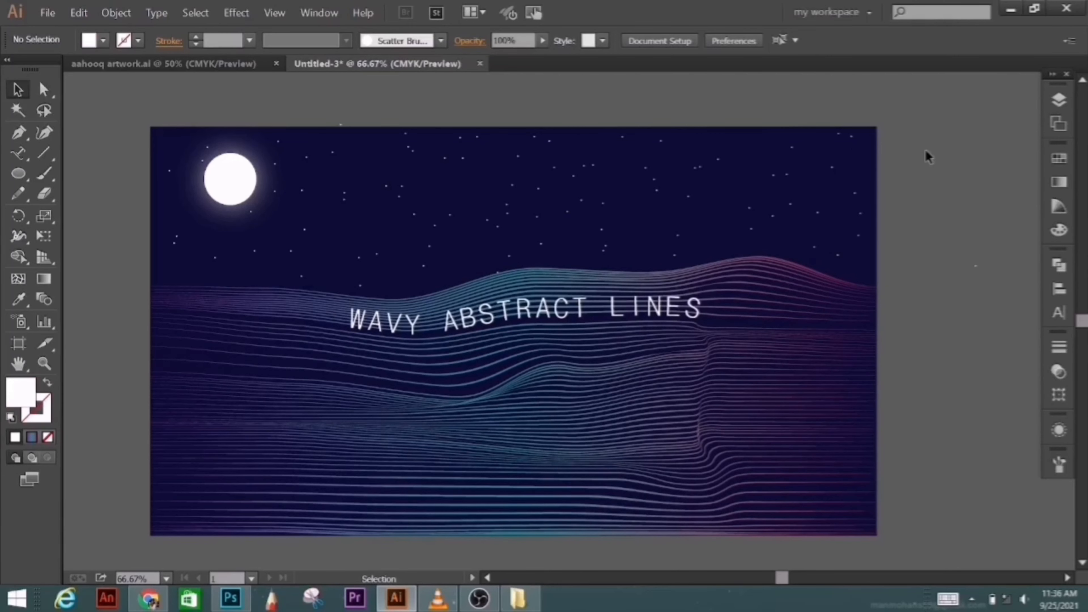
pyautogui.click(343, 130)
pyautogui.click(374, 124)
pyautogui.click(335, 156)
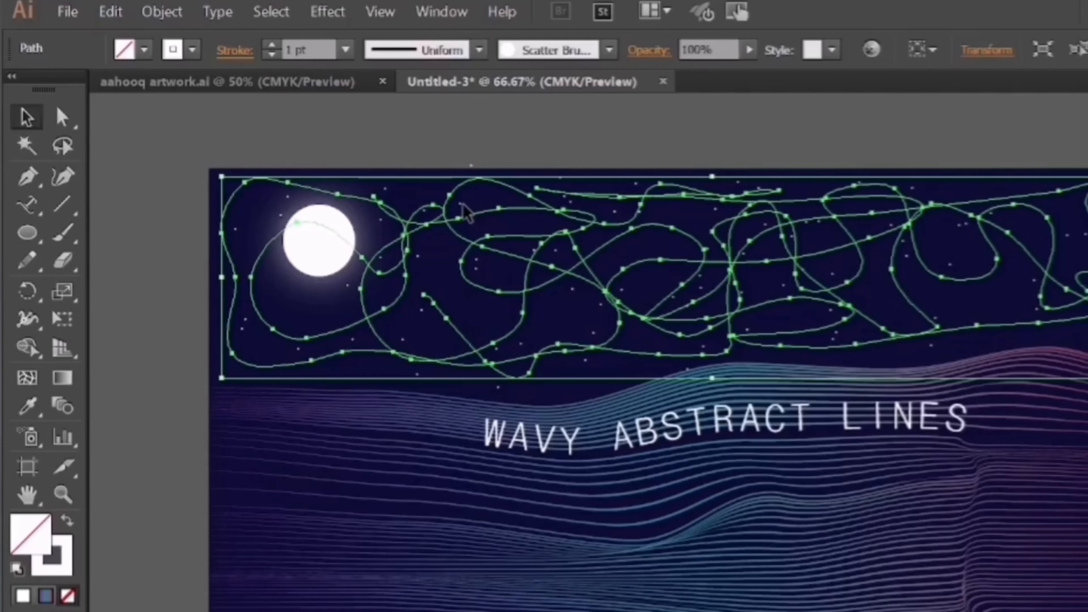
pyautogui.click(116, 12)
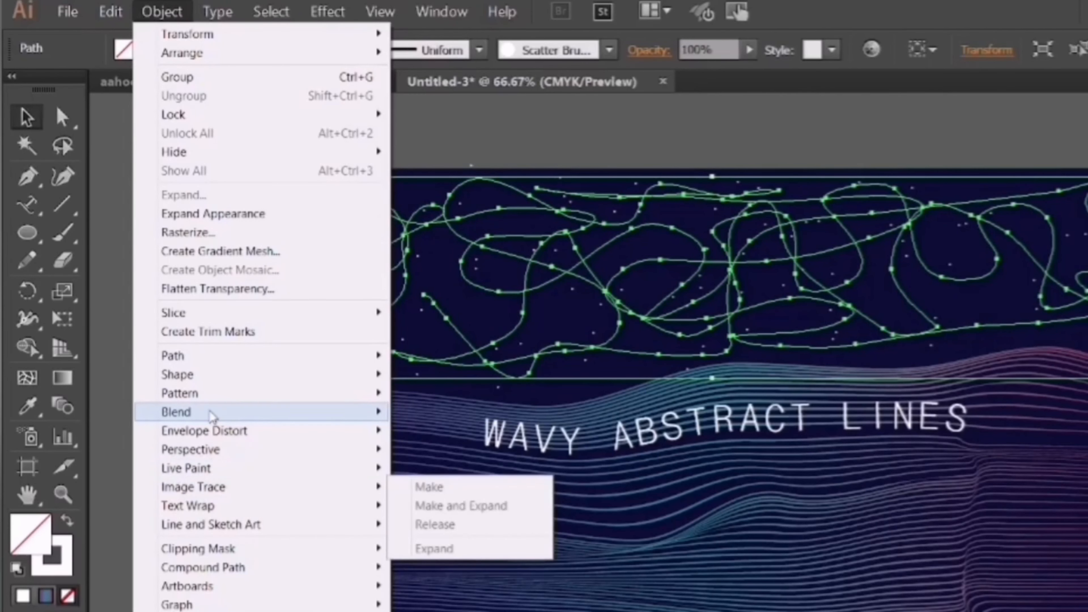
pyautogui.click(216, 213)
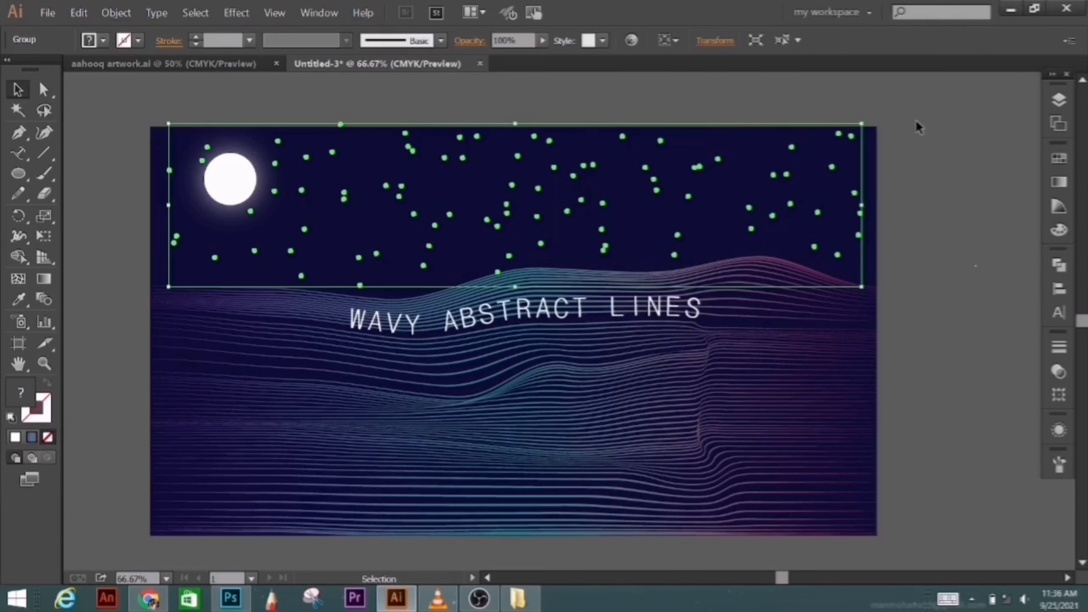
pyautogui.click(917, 129)
# Step: Ungroup the expanded stars and delete the stray star crossing the artboard's upper edge
pyautogui.click(577, 177)
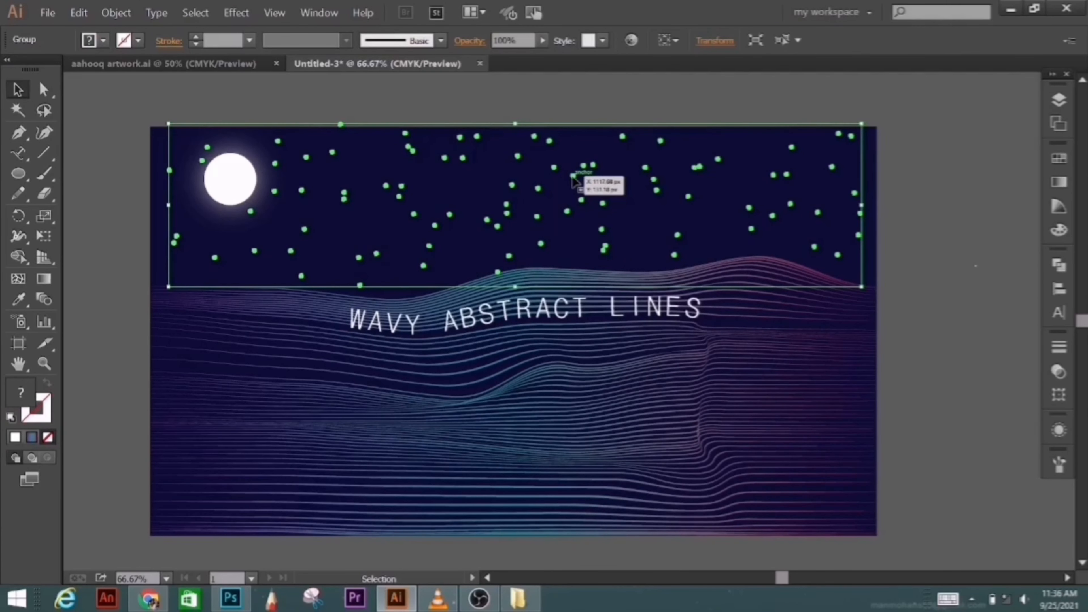
pyautogui.click(888, 147)
pyautogui.rightClick(842, 139)
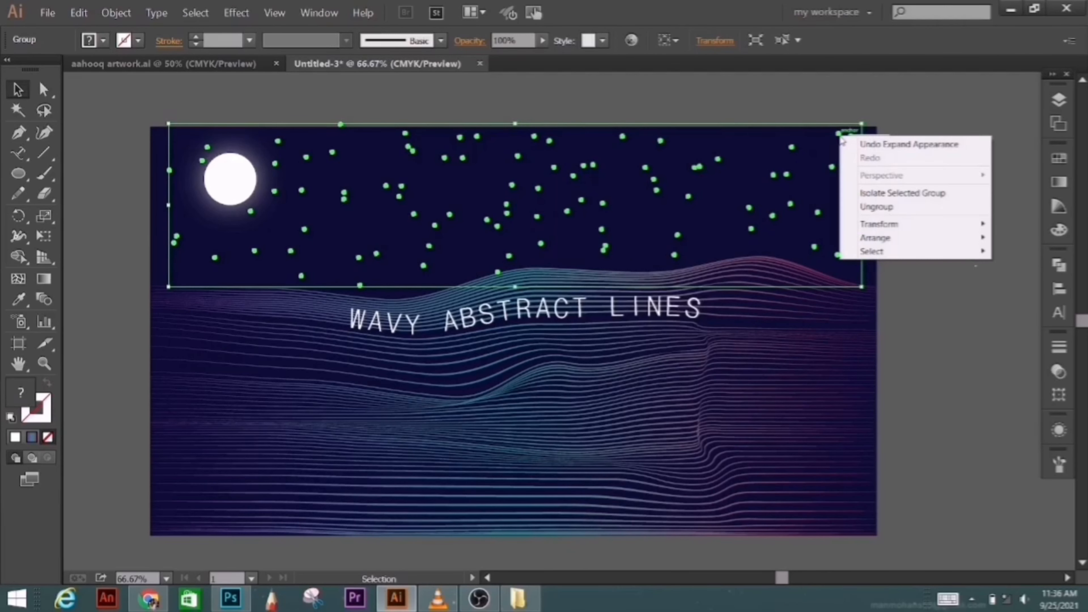
pyautogui.click(877, 207)
pyautogui.click(729, 165)
pyautogui.click(718, 160)
pyautogui.click(935, 158)
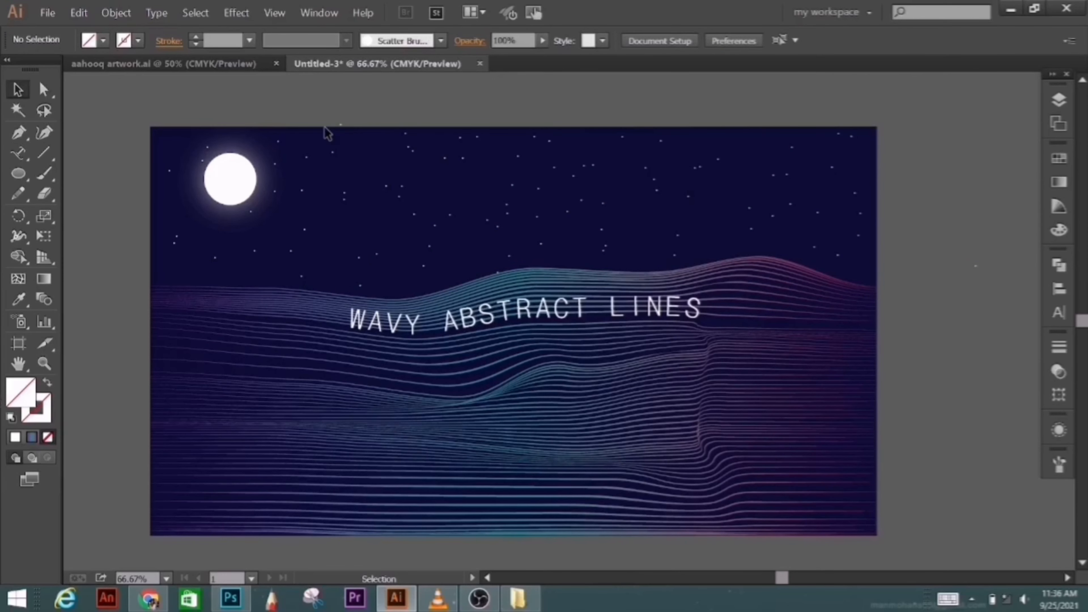
pyautogui.click(341, 125)
pyautogui.press('Delete')
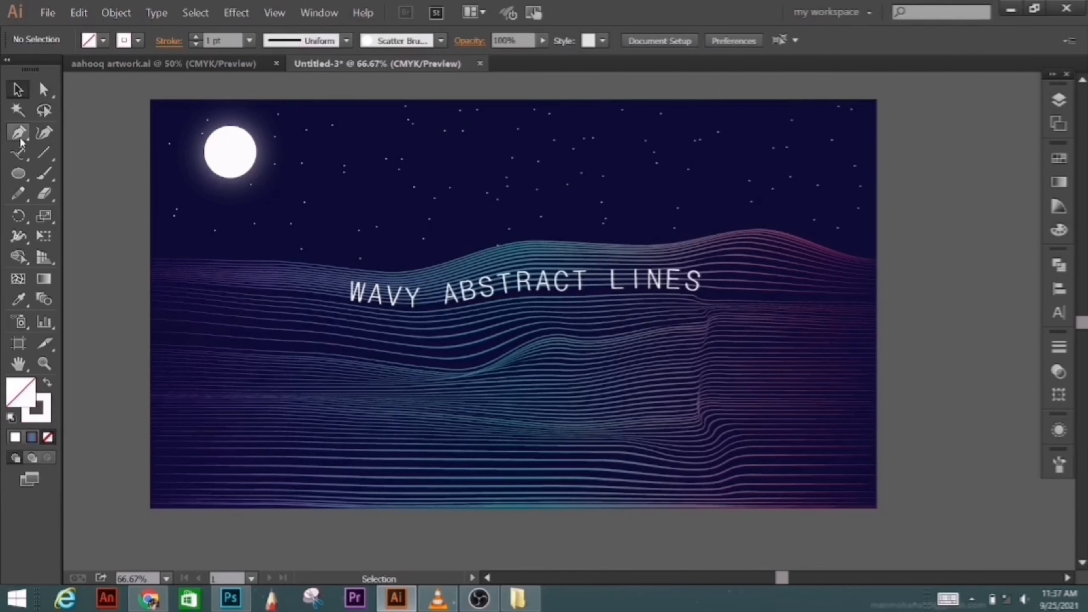
# Step: Draw a short, slightly rising straight line with the Pen tool in the right half of the night sky
pyautogui.click(20, 139)
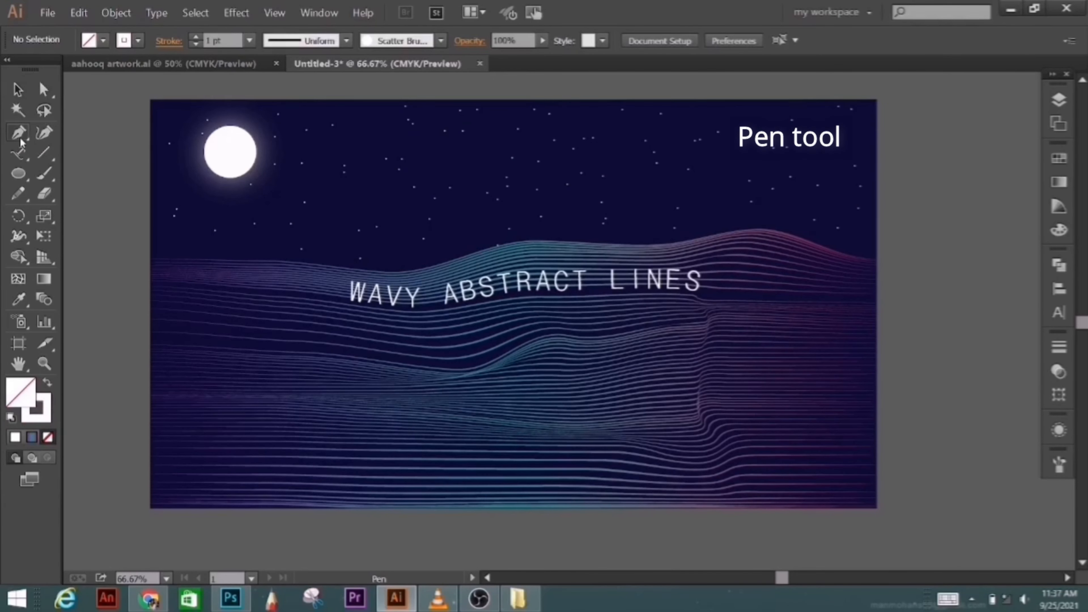
pyautogui.click(657, 163)
pyautogui.click(724, 147)
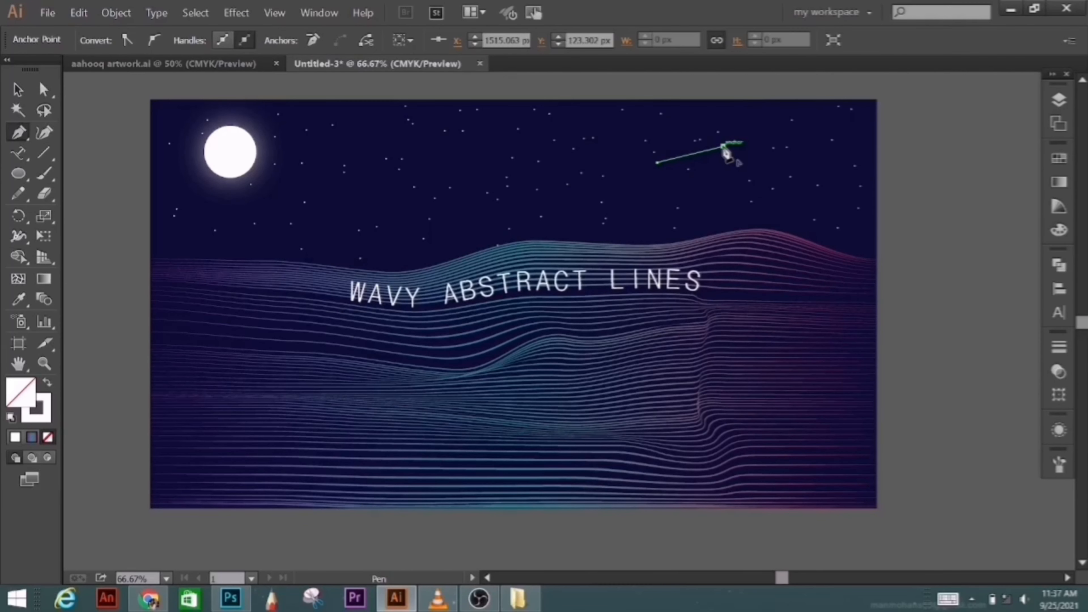
pyautogui.press('v')
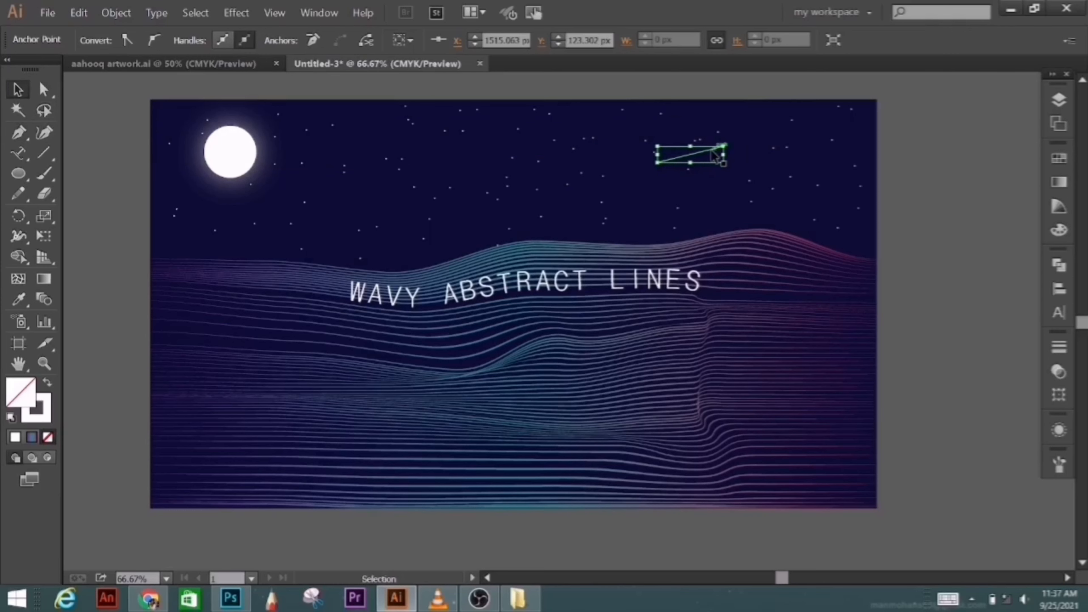
# Step: Give the line a 4 pt stroke and a tapered width profile so it looks like a shooting star
pyautogui.click(195, 38)
pyautogui.click(195, 39)
pyautogui.click(346, 40)
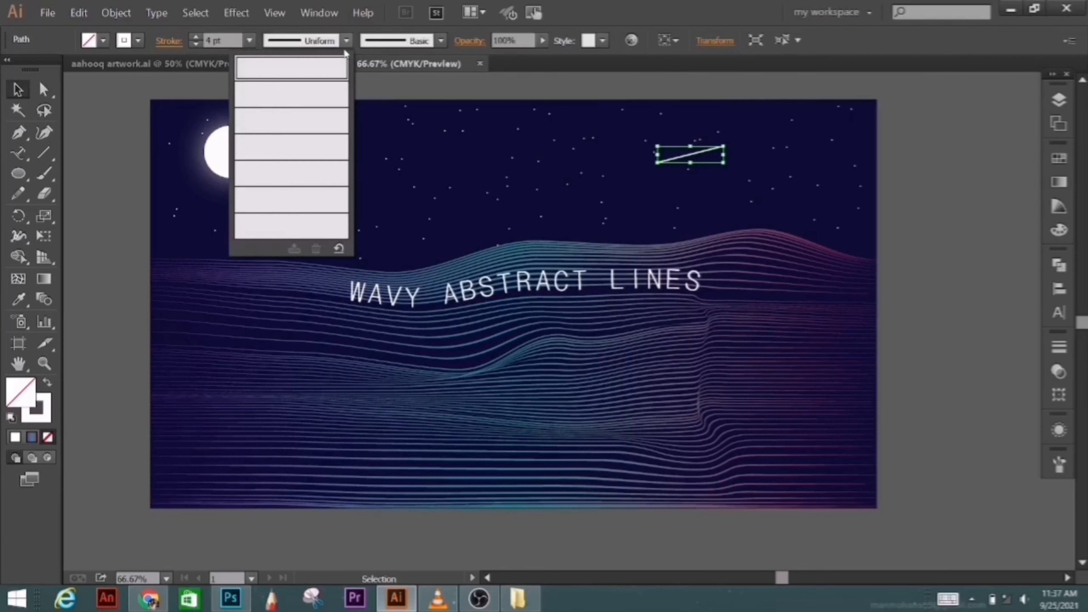
pyautogui.click(305, 169)
pyautogui.click(936, 153)
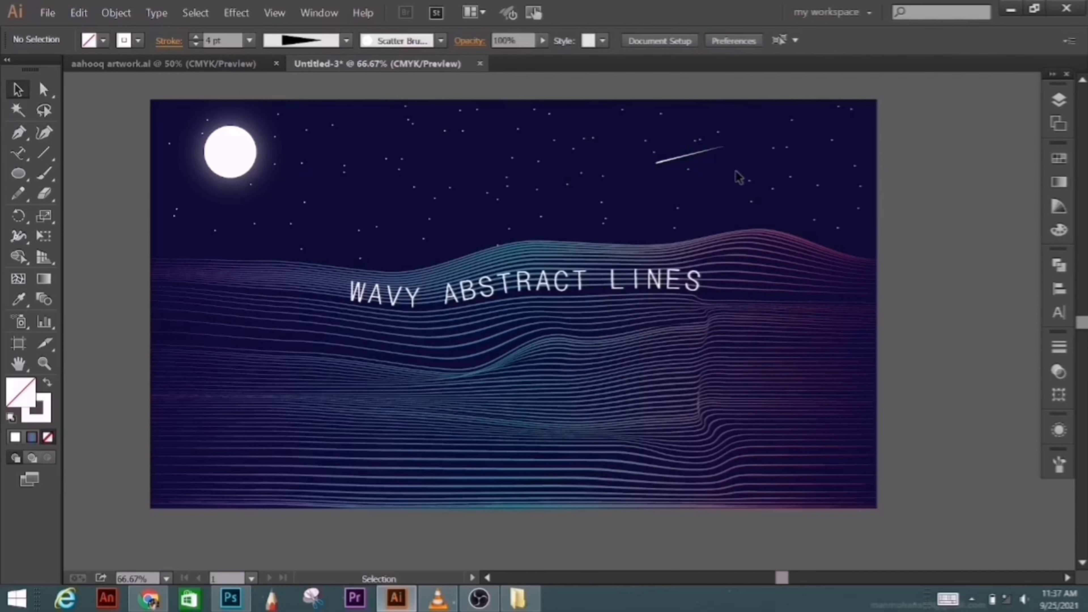
# Step: Set the shooting star's opacity to 72%
pyautogui.click(684, 162)
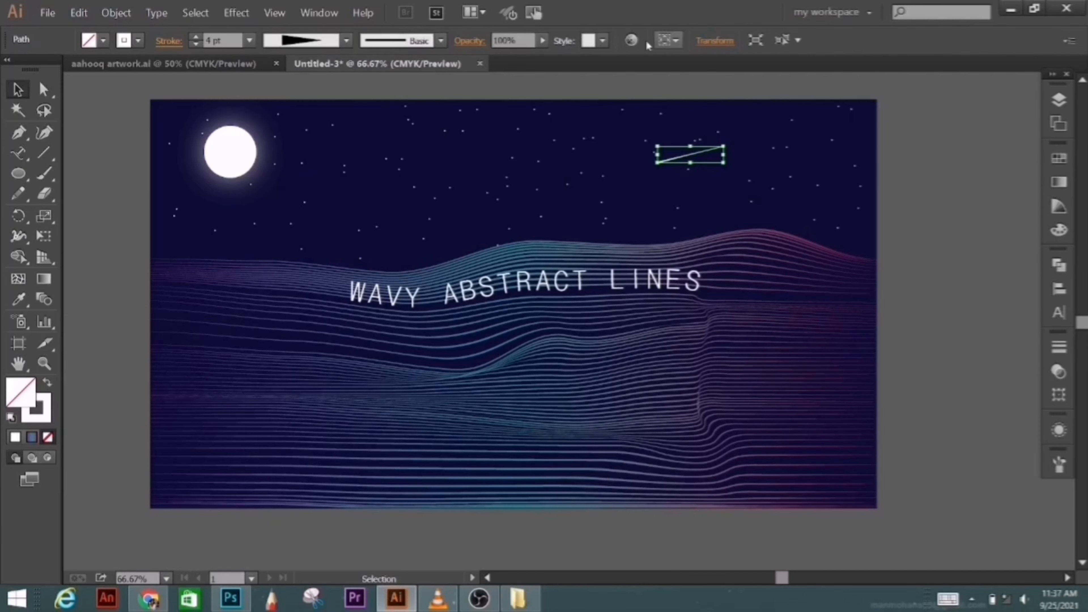
pyautogui.click(543, 41)
pyautogui.moveTo(530, 56); pyautogui.dragTo(512, 57)
pyautogui.click(934, 154)
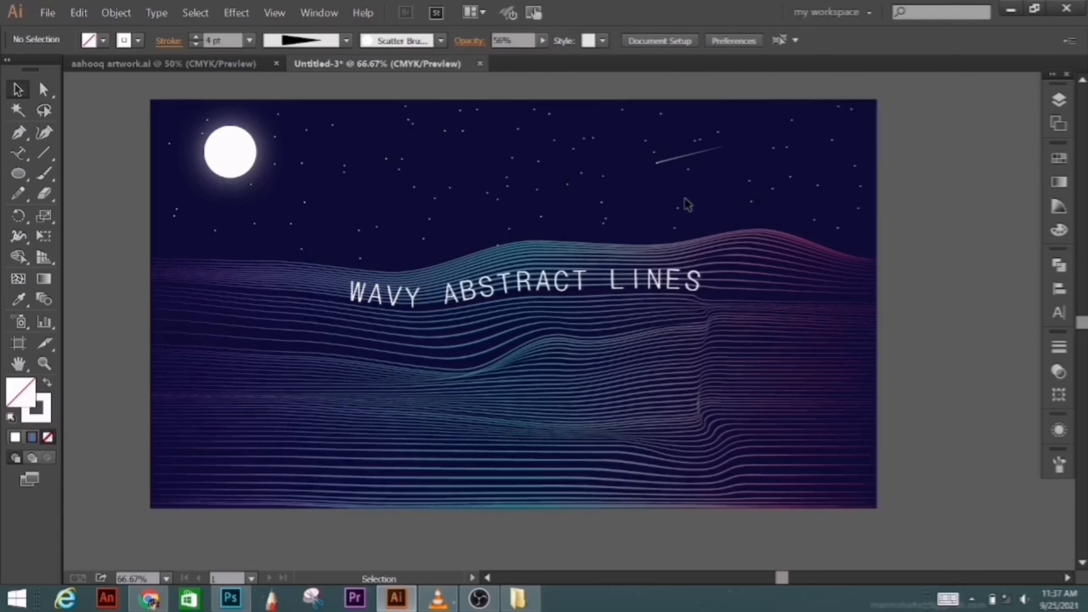
pyautogui.click(676, 160)
pyautogui.click(543, 41)
pyautogui.moveTo(533, 57); pyautogui.dragTo(525, 55)
pyautogui.click(977, 141)
# Step: Draw a second, shorter shooting star between the moon and the sky's centre, with a 2 pt stroke and tapered width profile
pyautogui.click(18, 132)
pyautogui.click(413, 186)
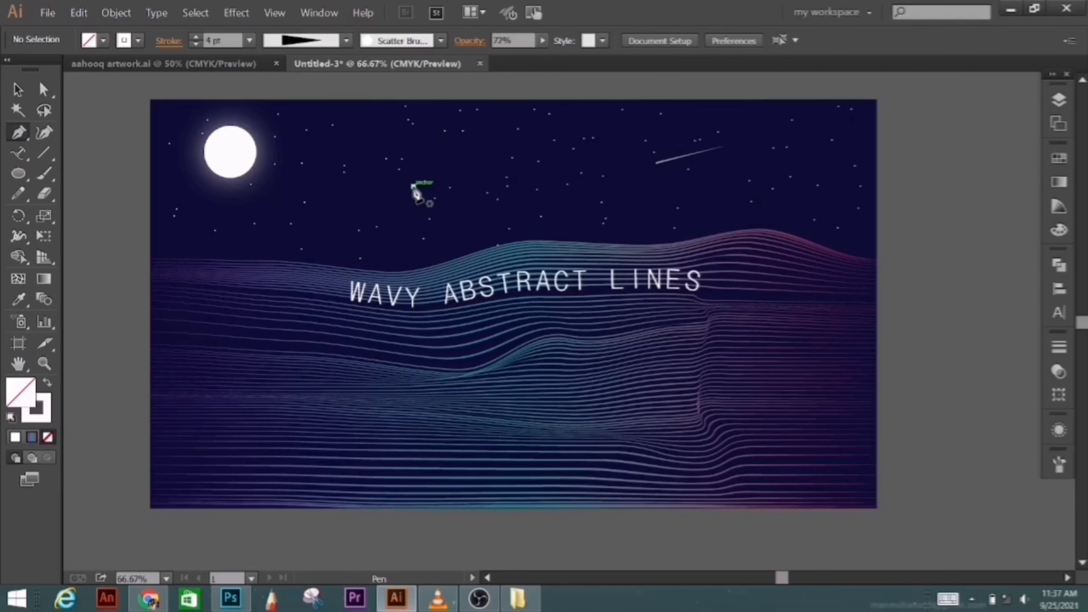
pyautogui.click(449, 175)
pyautogui.click(18, 90)
pyautogui.click(348, 41)
pyautogui.click(310, 199)
pyautogui.click(549, 94)
pyautogui.click(430, 180)
pyautogui.click(346, 41)
pyautogui.click(310, 172)
pyautogui.click(517, 84)
# Step: Draw a third shooting star near the sky's right edge with a 2 pt stroke, tapered width profile and 92% opacity
pyautogui.click(18, 132)
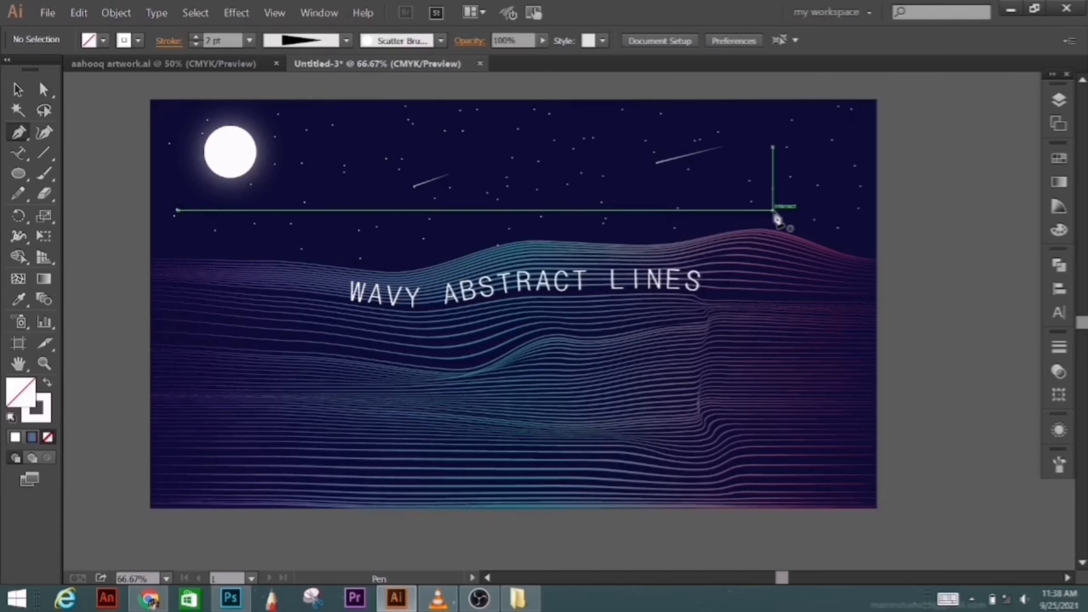
pyautogui.click(814, 219)
pyautogui.click(860, 204)
pyautogui.press('v')
pyautogui.click(346, 41)
pyautogui.click(317, 180)
pyautogui.click(542, 84)
# Step: Draw a fourth shooting star just right of the moon with a 2 pt tapered stroke and 95% opacity
pyautogui.click(18, 133)
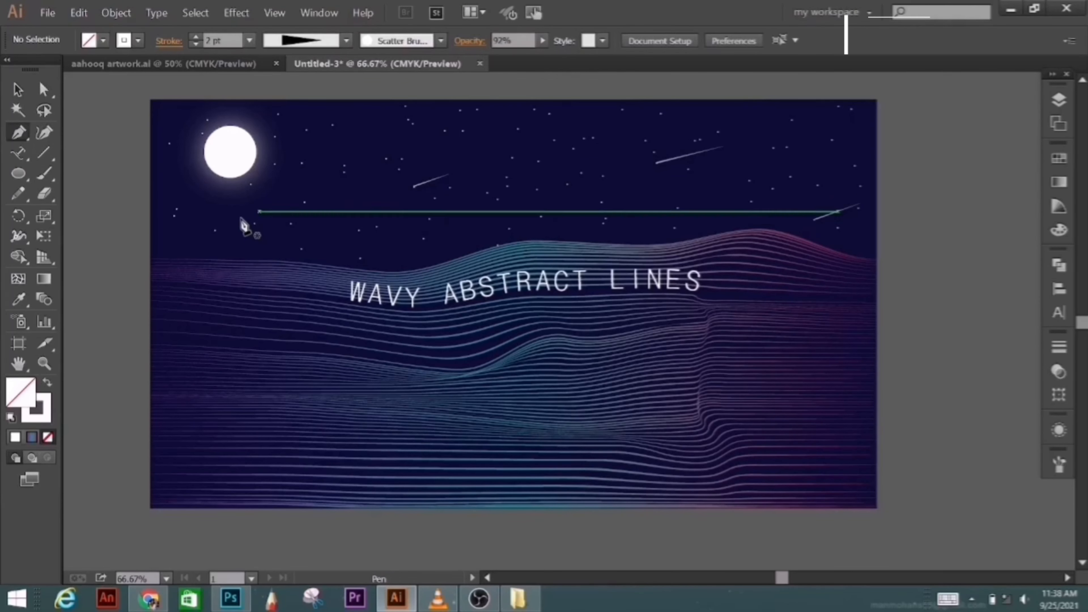
pyautogui.click(274, 138)
pyautogui.click(17, 90)
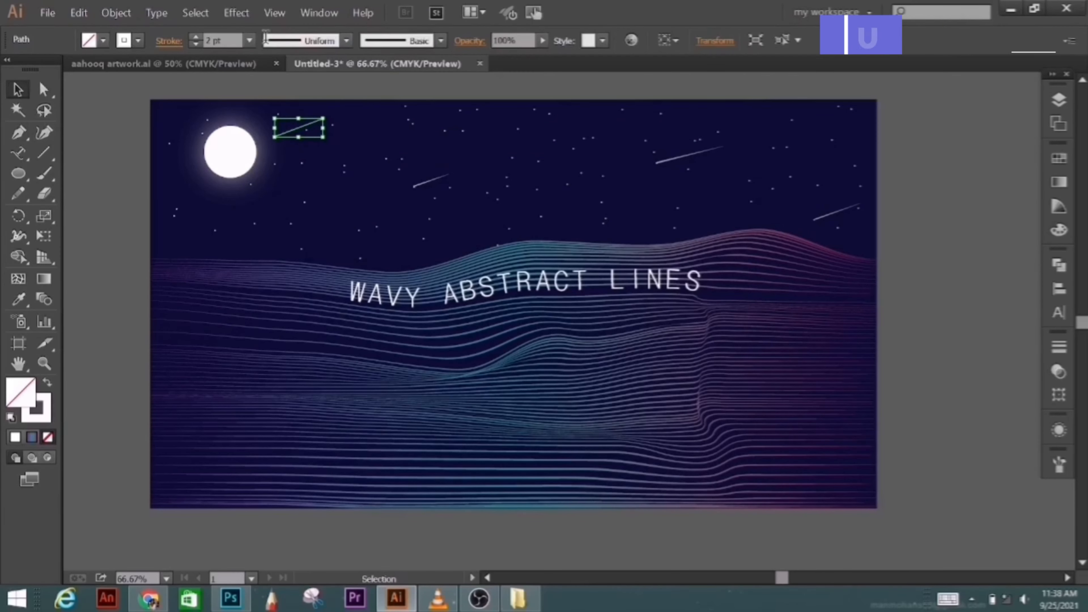
pyautogui.click(112, 112)
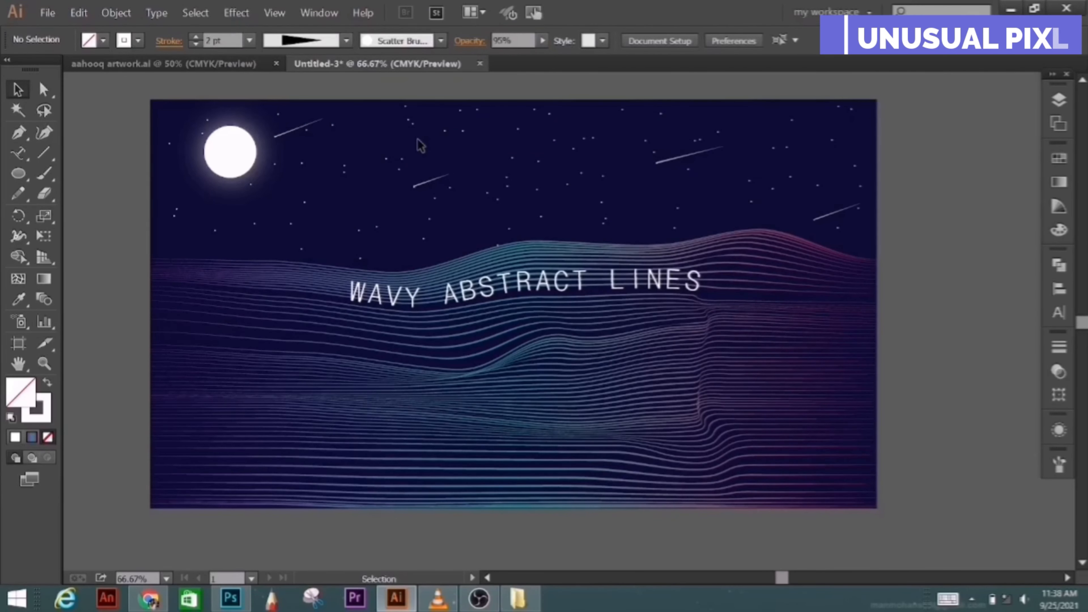
# Step: Paint a long looping Paintbrush stroke with the scatter brush across the whole sky to add more stars
pyautogui.scroll(1, 418, 141)
pyautogui.press('b')
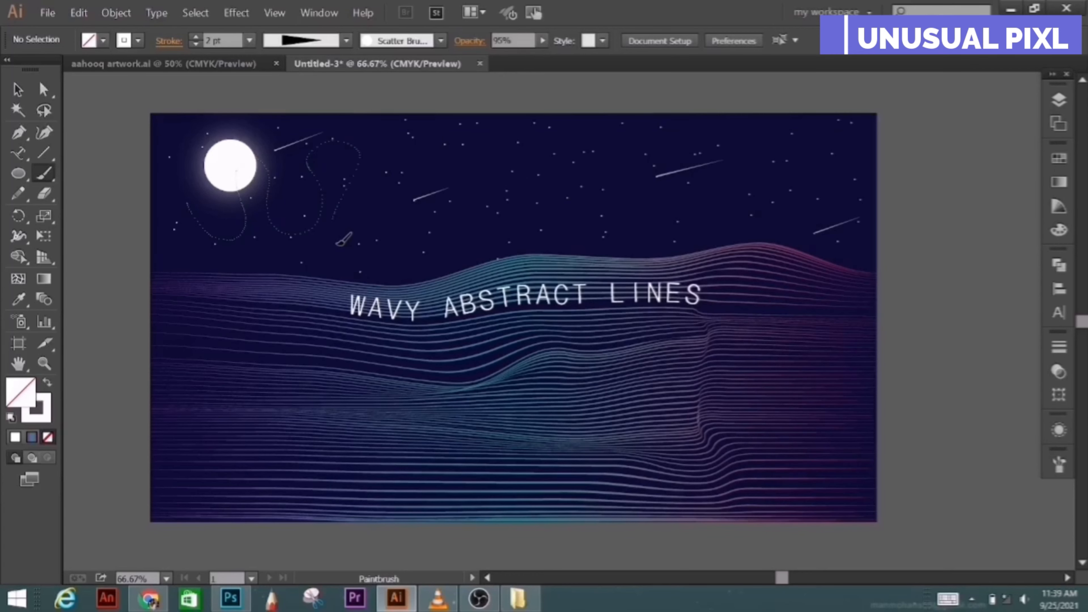
pyautogui.moveTo(535, 217); pyautogui.dragTo(621, 150)
pyautogui.moveTo(774, 204)
pyautogui.mouseDown()
pyautogui.moveTo(770, 139)
pyautogui.moveTo(846, 218)
pyautogui.moveTo(846, 131)
pyautogui.moveTo(859, 199)
pyautogui.moveTo(640, 213)
pyautogui.moveTo(525, 214)
pyautogui.moveTo(449, 133)
pyautogui.mouseUp()
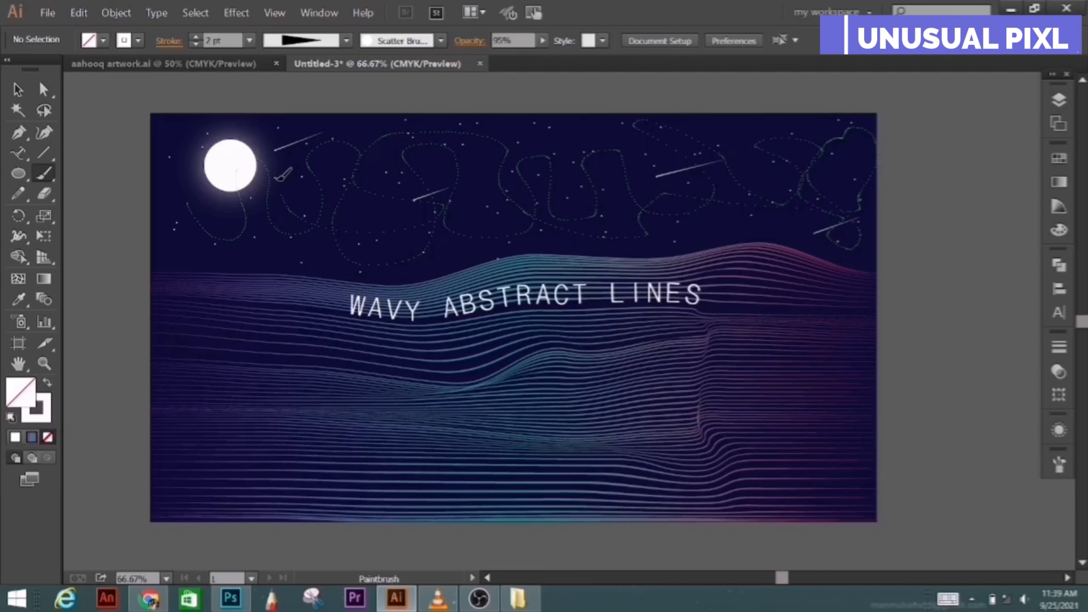
pyautogui.hotkey('ctrl', 'z')
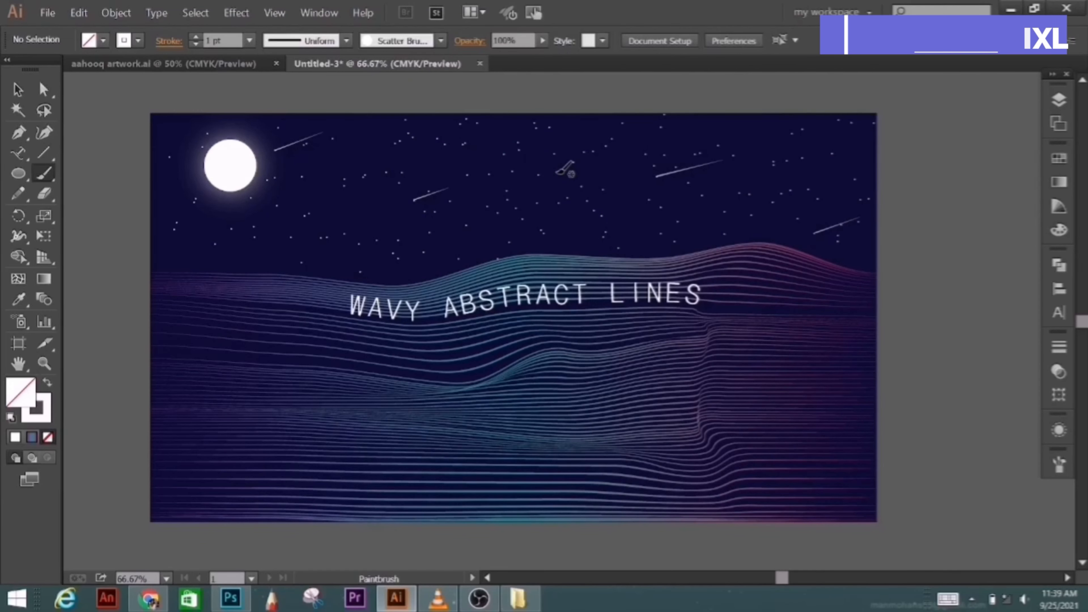
# Step: Stretch the looping star path so it reaches the artboard's left edge
pyautogui.press('v')
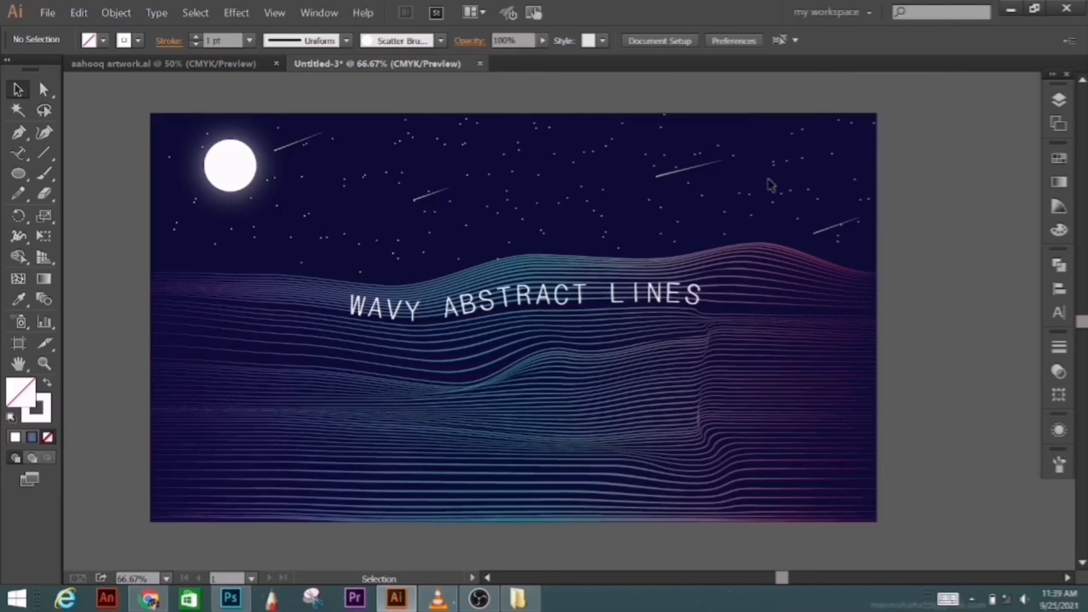
pyautogui.click(660, 208)
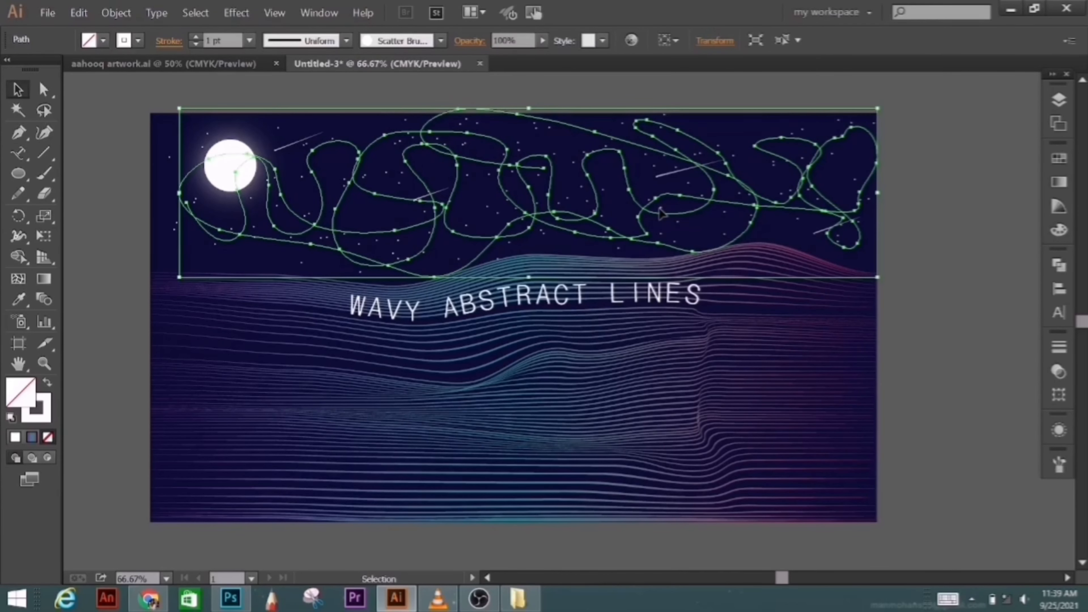
pyautogui.moveTo(179, 196); pyautogui.dragTo(147, 203)
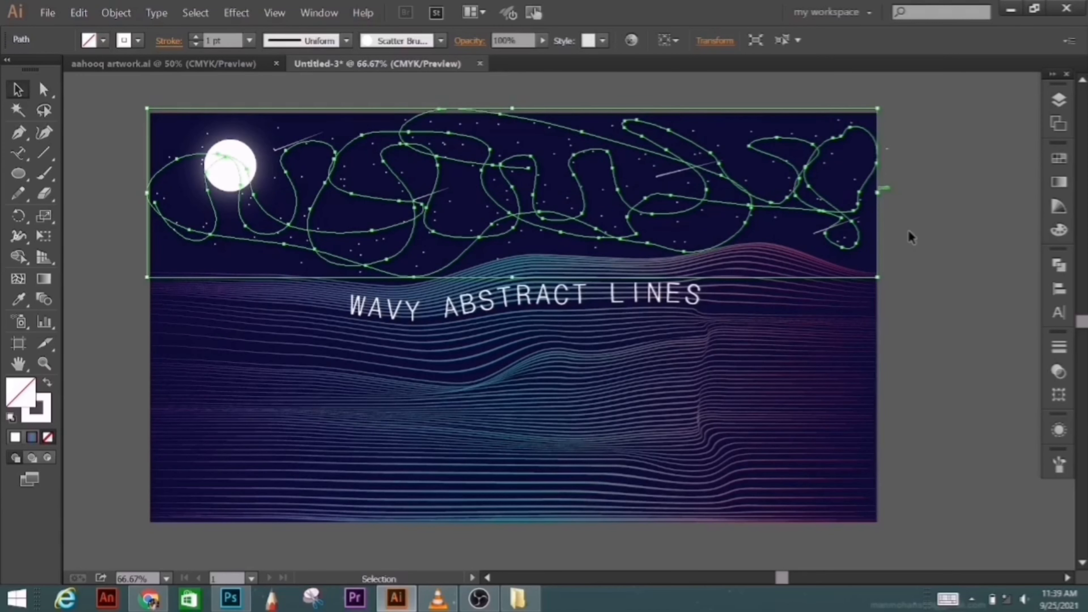
# Step: In the options of Scatter Brush 1, set fixed size 31%, spacing 897%, scatter 617% and rotation 17°
pyautogui.click(1059, 464)
pyautogui.click(1033, 297)
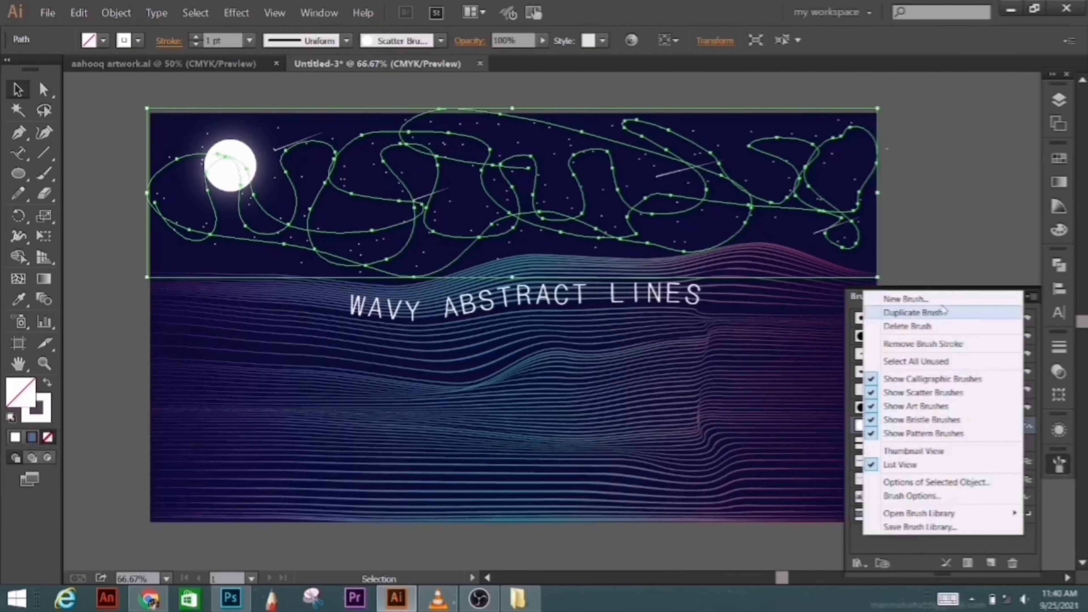
pyautogui.click(911, 496)
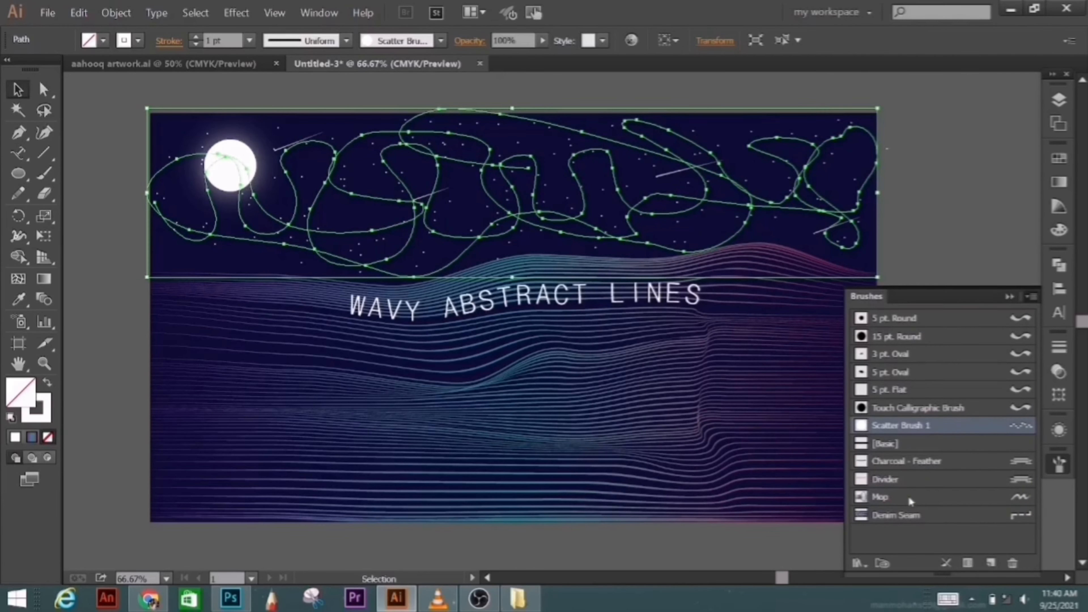
pyautogui.moveTo(736, 29); pyautogui.dragTo(790, 253)
pyautogui.moveTo(723, 349)
pyautogui.mouseDown()
pyautogui.moveTo(749, 349)
pyautogui.moveTo(725, 352)
pyautogui.mouseUp()
pyautogui.moveTo(800, 376)
pyautogui.mouseDown()
pyautogui.moveTo(722, 376)
pyautogui.moveTo(796, 378)
pyautogui.moveTo(783, 399)
pyautogui.moveTo(720, 398)
pyautogui.moveTo(796, 400)
pyautogui.moveTo(724, 406)
pyautogui.moveTo(784, 399)
pyautogui.moveTo(788, 429)
pyautogui.mouseUp()
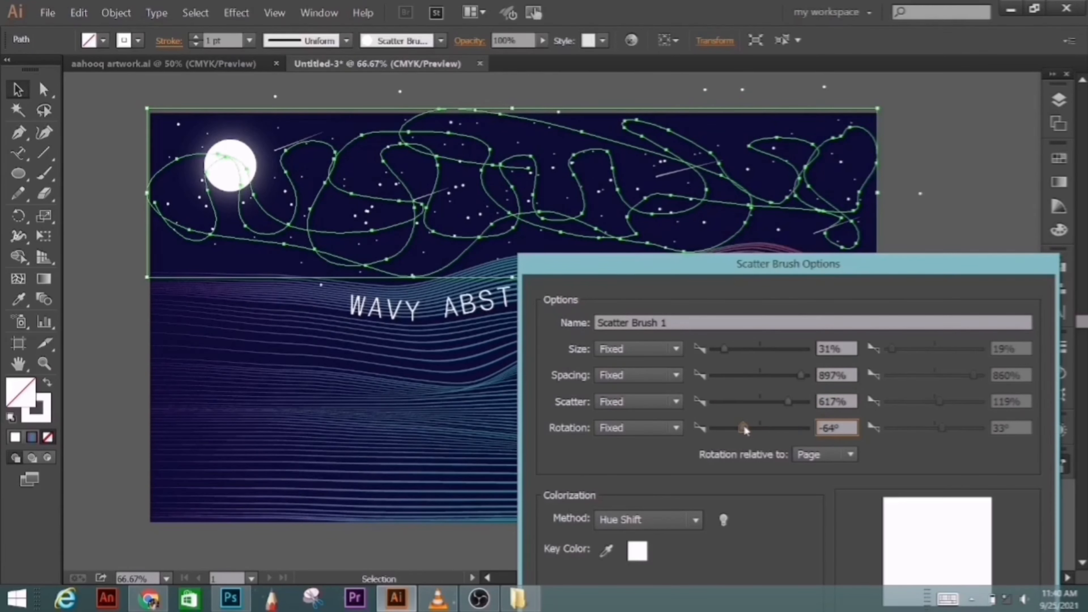
# Step: Set Scatter Brush 1's colorization method to Tints and apply the brush changes to the existing strokes
pyautogui.click(647, 519)
pyautogui.click(658, 465)
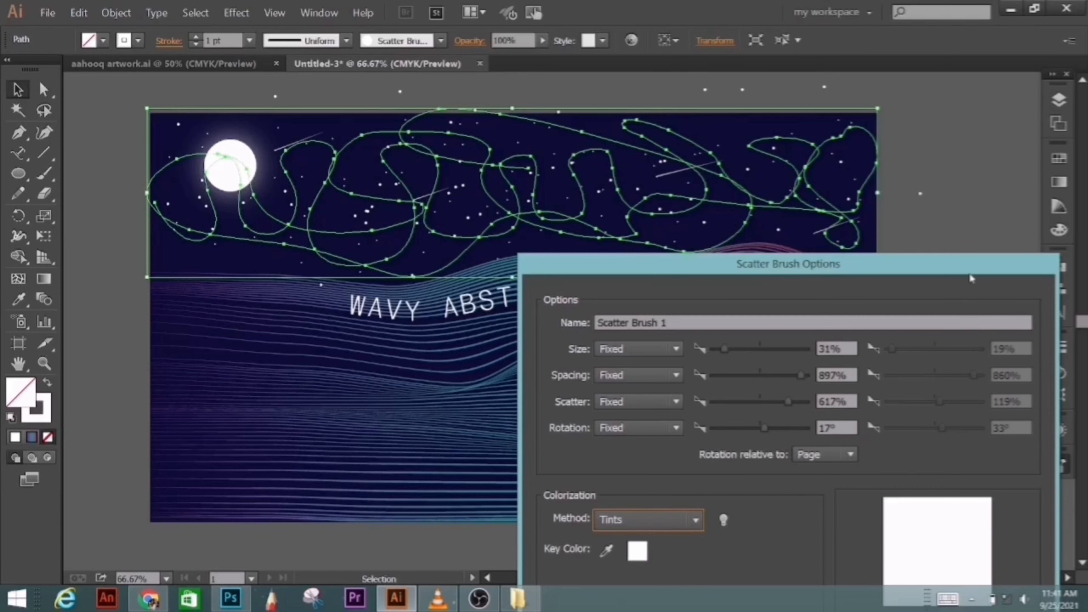
pyautogui.moveTo(971, 277); pyautogui.dragTo(936, 199)
pyautogui.click(885, 573)
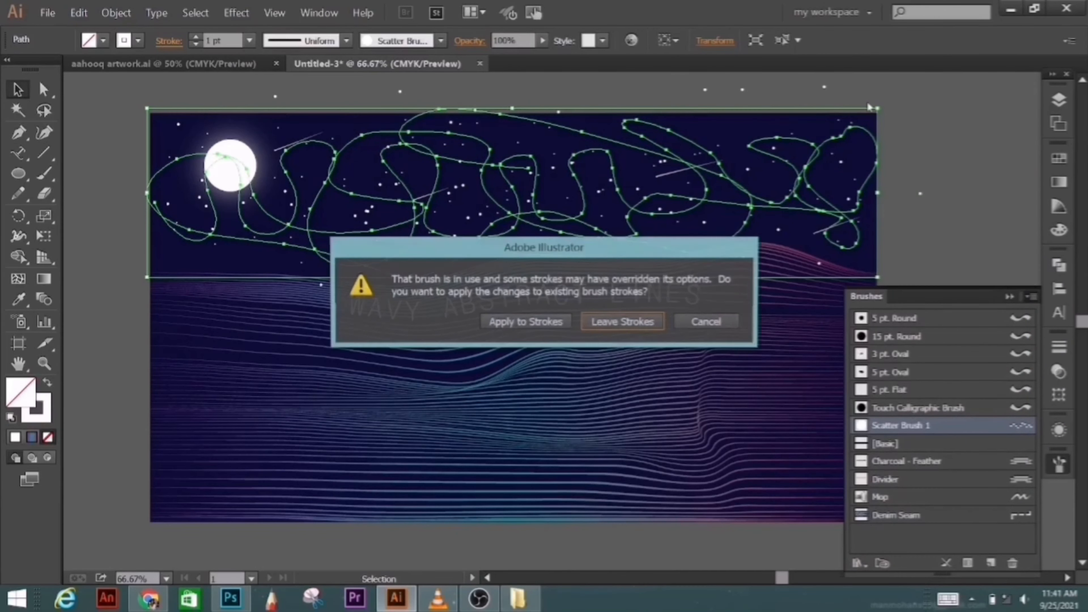
pyautogui.click(516, 321)
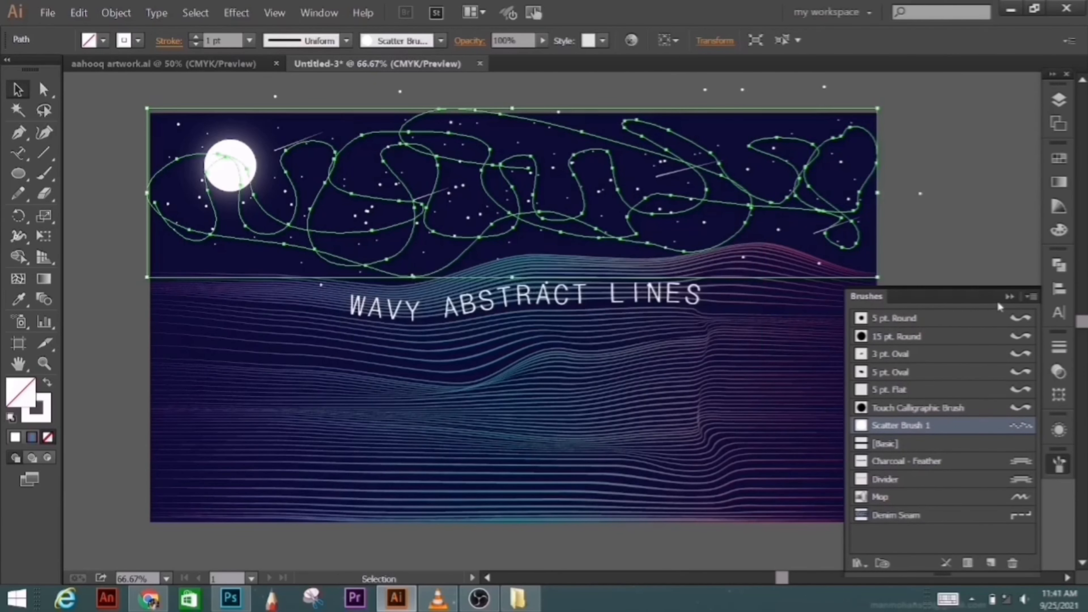
pyautogui.click(1010, 298)
pyautogui.click(954, 205)
# Step: Enlarge the looping star path slightly beyond the artboard's upper, left and right edges to redistribute the stars
pyautogui.scroll(1, 663, 199)
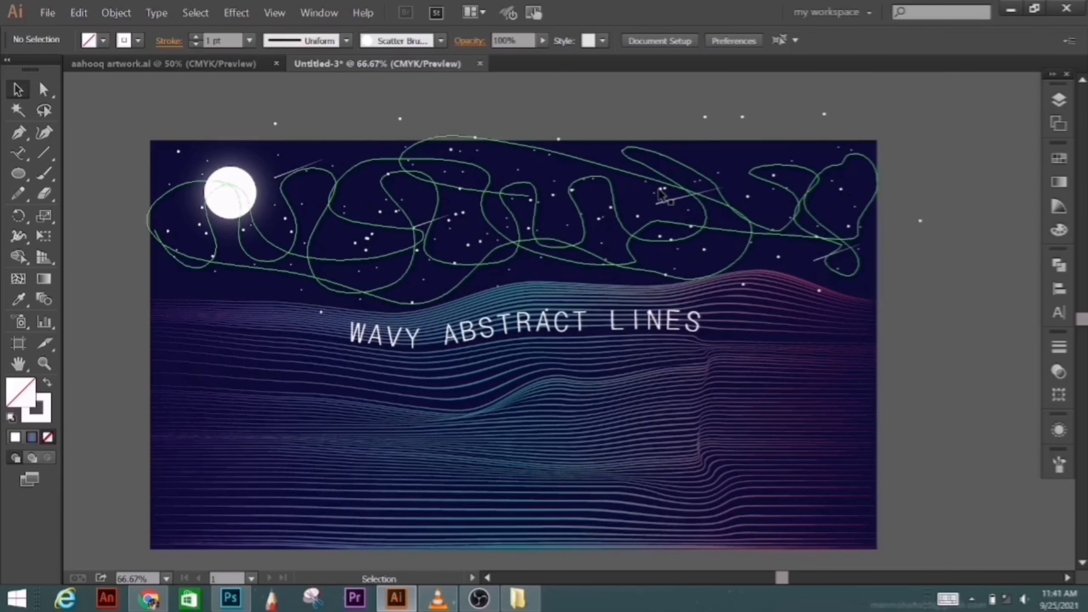
pyautogui.click(662, 193)
pyautogui.moveTo(513, 138); pyautogui.dragTo(513, 122)
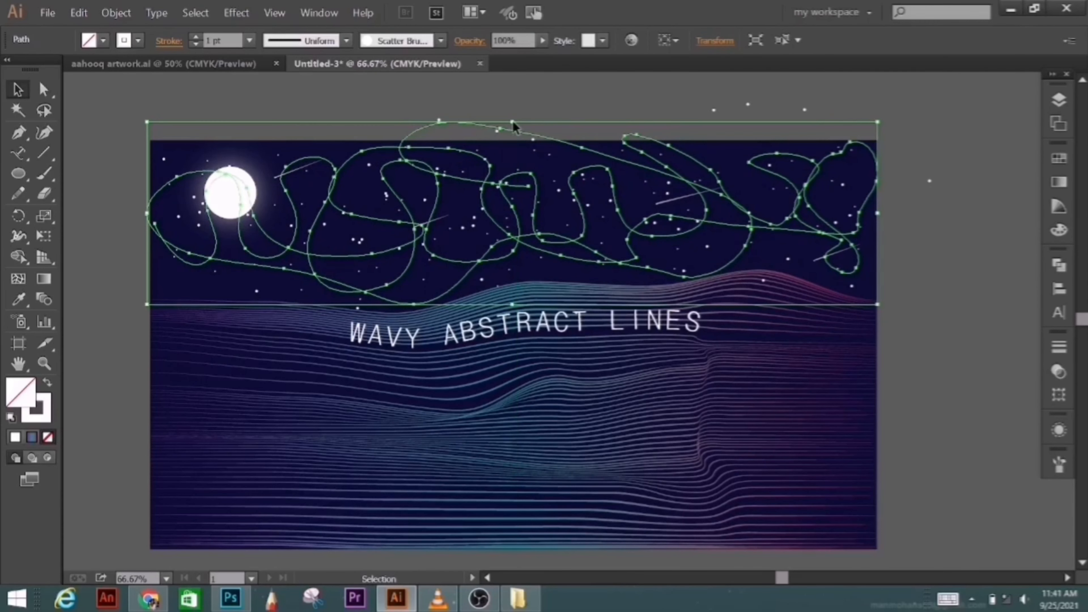
pyautogui.moveTo(878, 304); pyautogui.dragTo(885, 315)
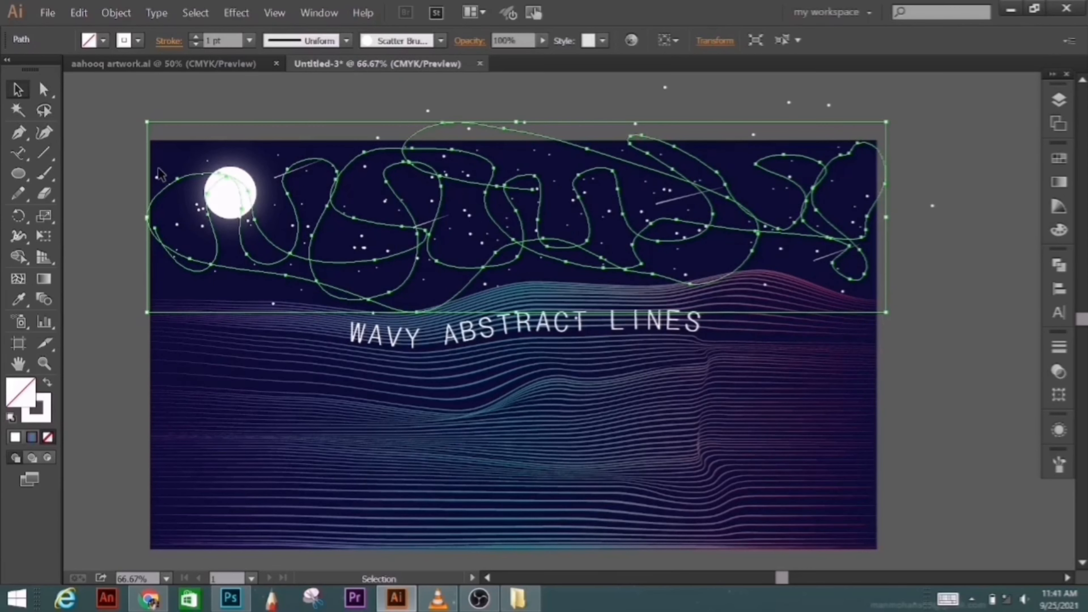
pyautogui.moveTo(144, 118); pyautogui.dragTo(137, 115)
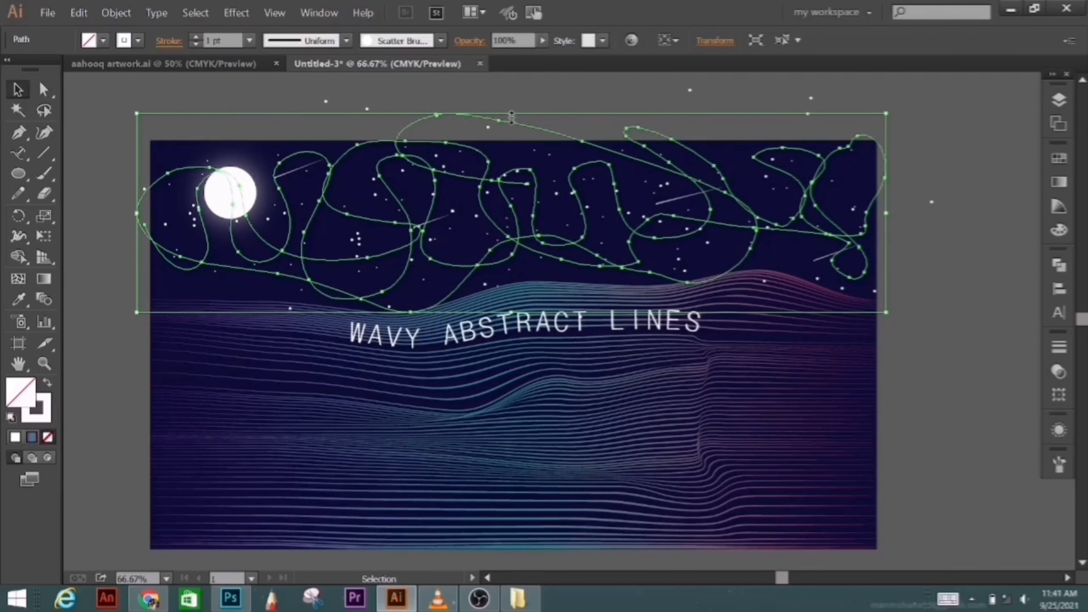
pyautogui.moveTo(512, 115); pyautogui.dragTo(509, 123)
pyautogui.click(911, 178)
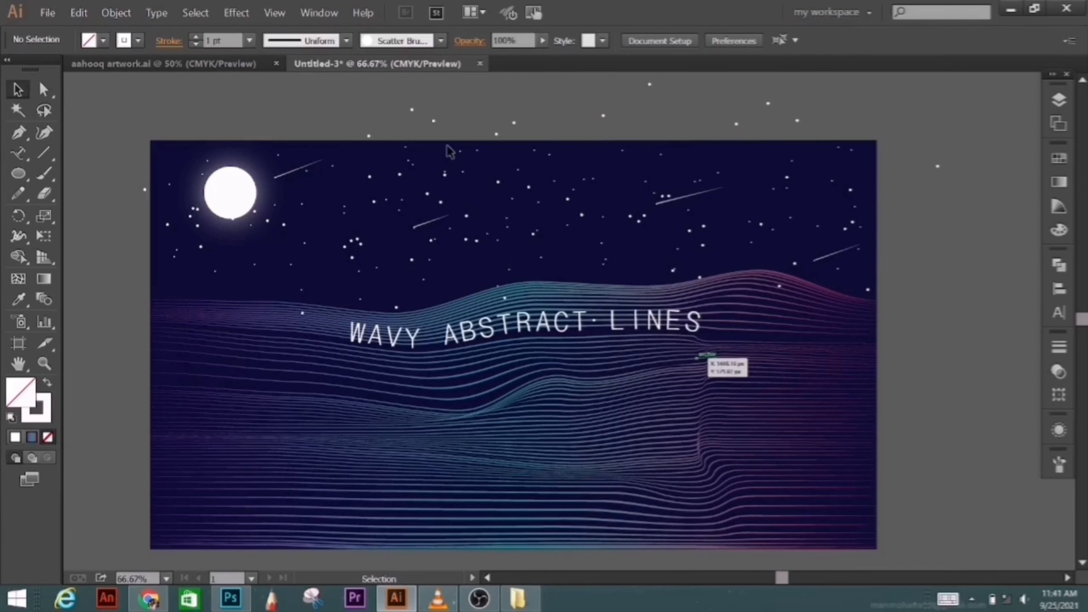
# Step: Expand the appearance of the new star stroke and ungroup the resulting stars
pyautogui.click(509, 130)
pyautogui.click(116, 12)
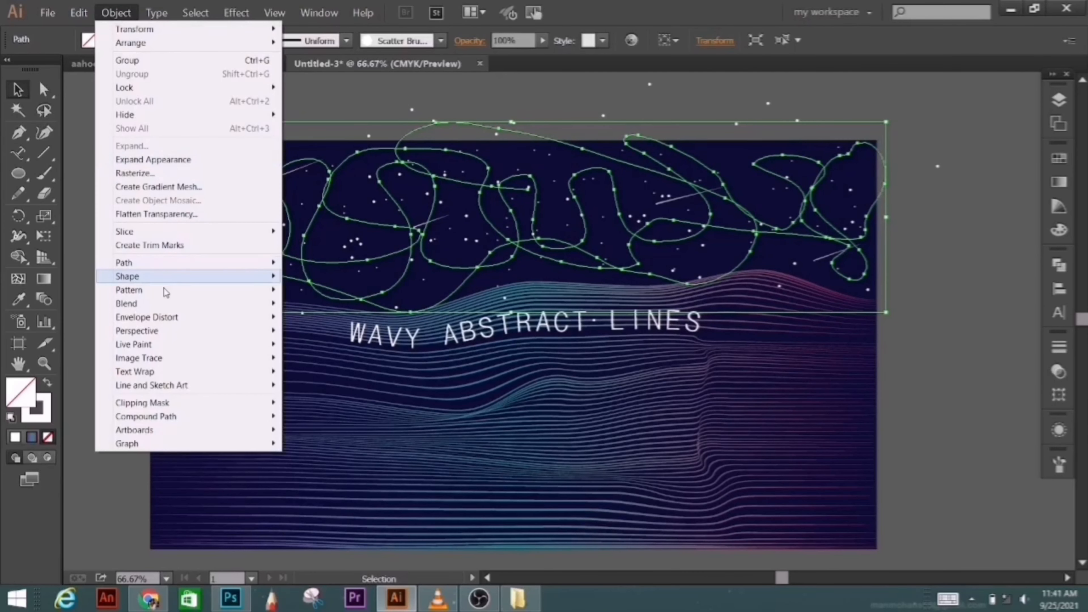
pyautogui.click(143, 159)
pyautogui.click(972, 125)
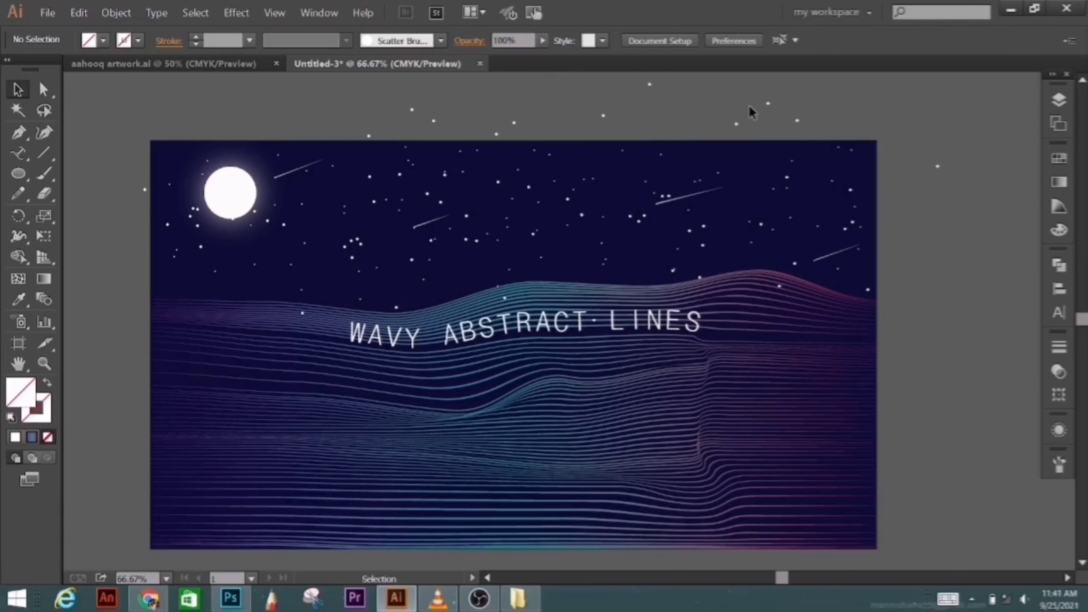
pyautogui.rightClick(768, 102)
pyautogui.click(804, 174)
pyautogui.click(874, 187)
# Step: Delete the stray stars lying outside the artboard above and beside the sky
pyautogui.moveTo(491, 140); pyautogui.dragTo(490, 137)
pyautogui.press('Delete')
pyautogui.moveTo(287, 132); pyautogui.dragTo(284, 139)
pyautogui.press('Delete')
pyautogui.moveTo(148, 240); pyautogui.dragTo(143, 239)
pyautogui.press('Delete')
pyautogui.moveTo(1027, 137); pyautogui.dragTo(904, 210)
pyautogui.press('Delete')
# Step: Delete the stray stars that overlap the upper wavy lines
pyautogui.click(506, 298)
pyautogui.press('Delete')
pyautogui.click(303, 315)
pyautogui.press('Delete')
pyautogui.click(780, 288)
pyautogui.press('Delete')
pyautogui.click(703, 281)
pyautogui.press('Delete')
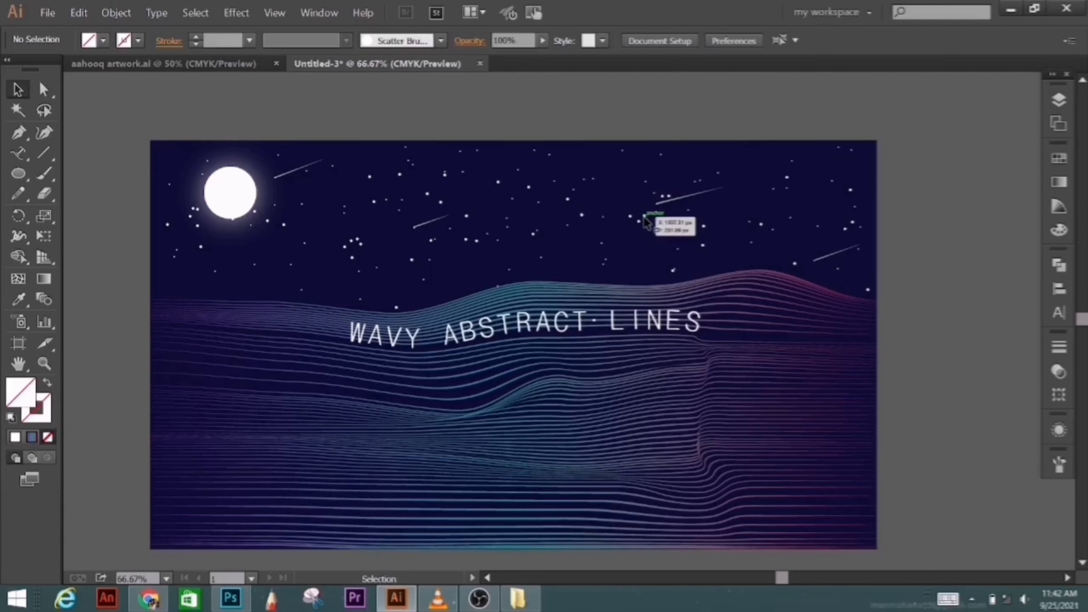
# Step: Lock Layer 3 and unlock Layer 1, making Layer 1 the active layer
pyautogui.scroll(-1, 937, 268)
pyautogui.scroll(3, 308, 215)
pyautogui.click(1059, 100)
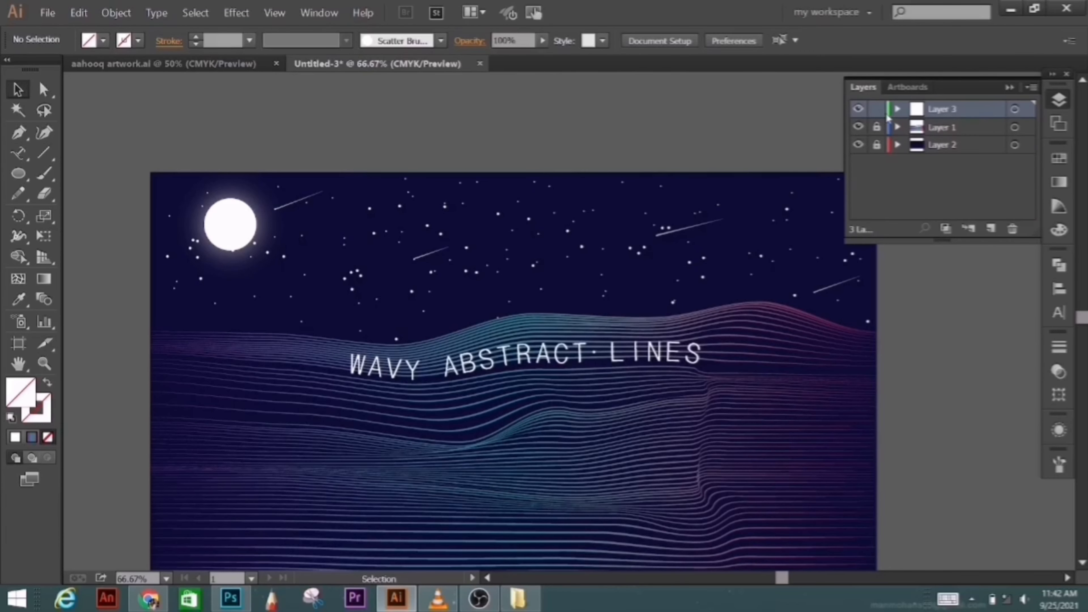
pyautogui.click(877, 128)
pyautogui.click(208, 214)
pyautogui.click(627, 116)
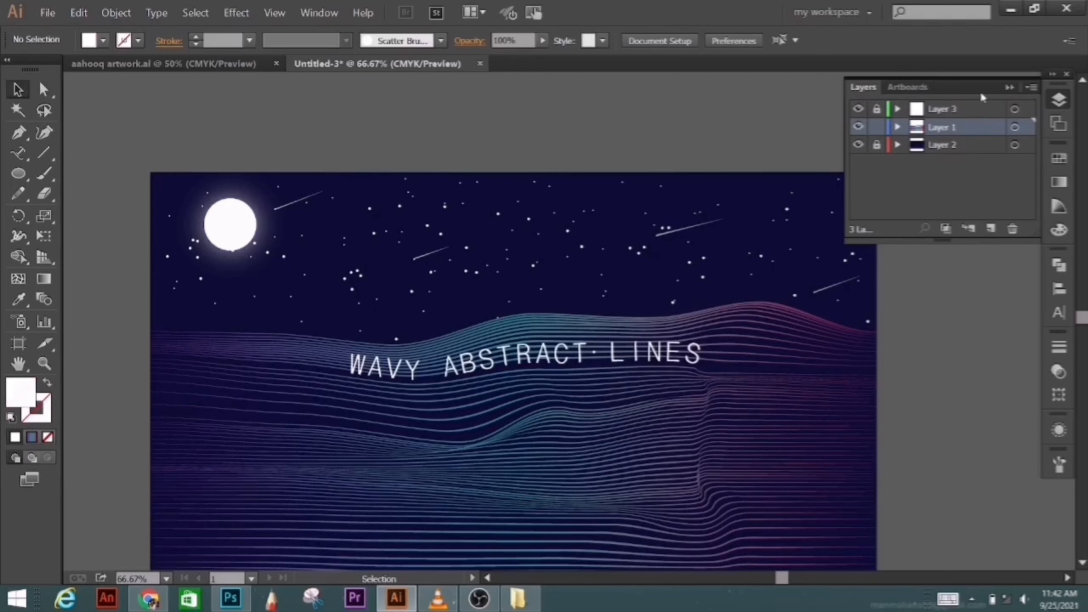
pyautogui.click(1009, 87)
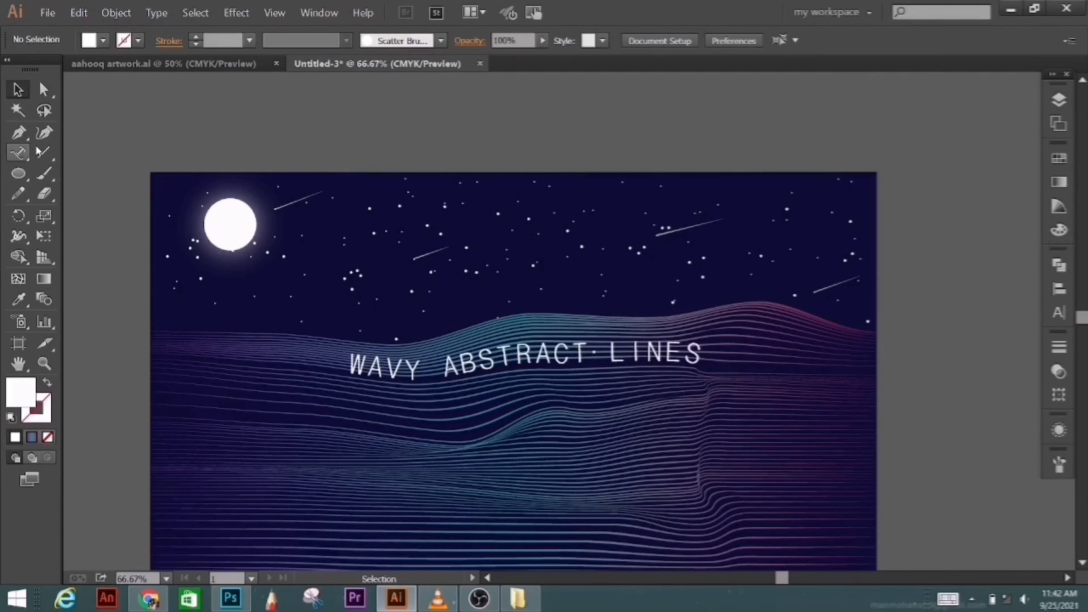
# Step: Switch to the Paintbrush and set the fill colour to grey a09c9d
pyautogui.click(45, 177)
pyautogui.doubleClick(23, 391)
pyautogui.moveTo(662, 300)
pyautogui.mouseDown()
pyautogui.moveTo(671, 291)
pyautogui.moveTo(671, 301)
pyautogui.mouseUp()
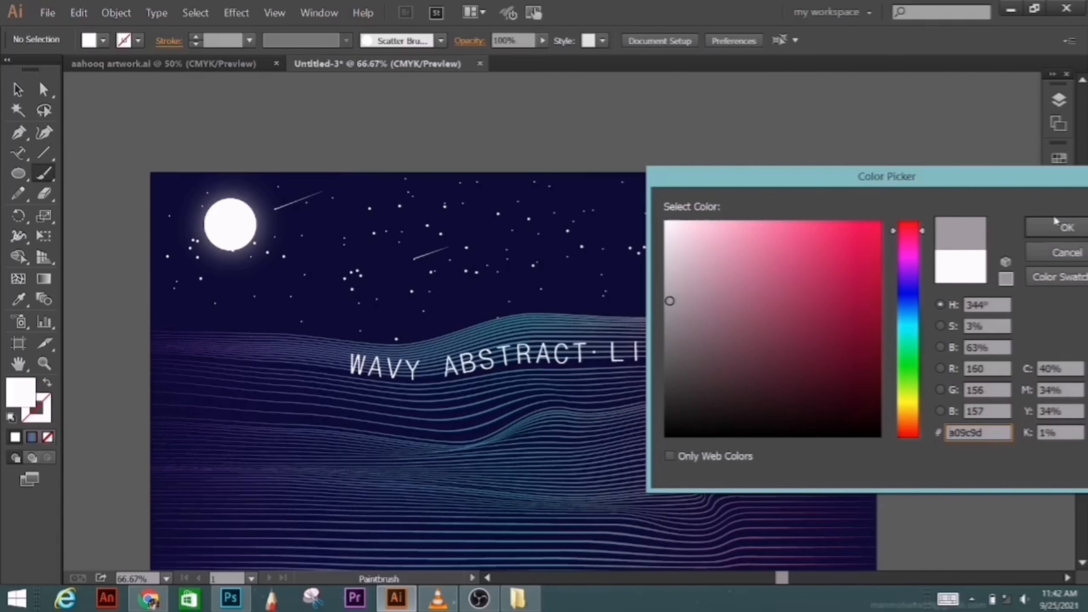
pyautogui.click(1055, 223)
# Step: Try to paint freehand crater marks on the moon with the Paintbrush
pyautogui.press('z')
pyautogui.moveTo(117, 237); pyautogui.dragTo(405, 362)
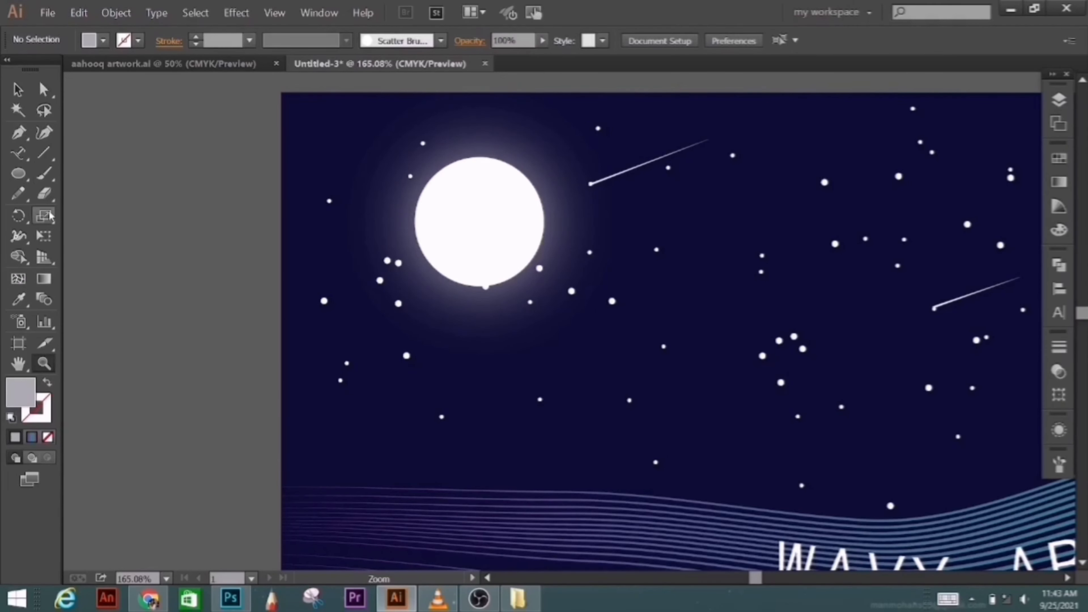
pyautogui.click(43, 173)
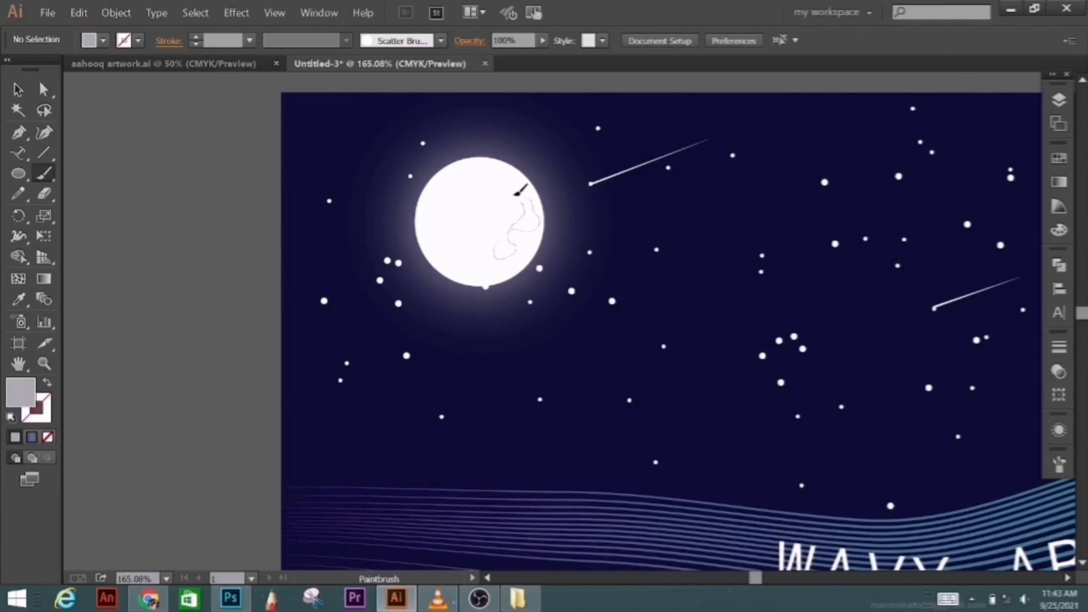
pyautogui.moveTo(432, 232)
pyautogui.mouseDown()
pyautogui.moveTo(463, 200)
pyautogui.moveTo(455, 226)
pyautogui.moveTo(495, 182)
pyautogui.mouseUp()
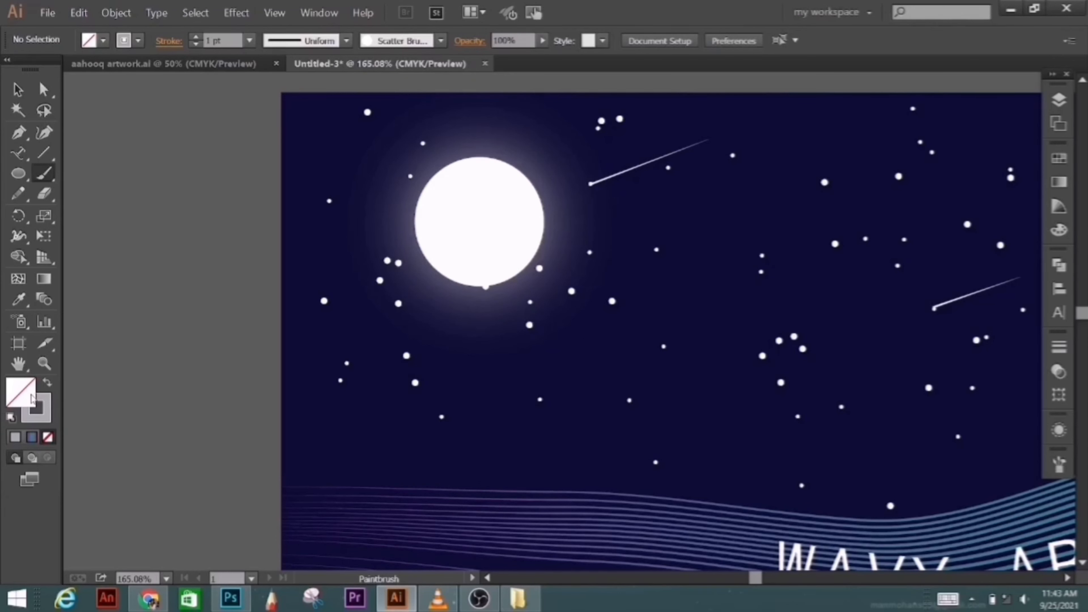
# Step: Set the Paintbrush to a grey fill without a stroke and paint further freehand crater marks across the moon
pyautogui.moveTo(41, 412); pyautogui.dragTo(21, 393)
pyautogui.click(43, 413)
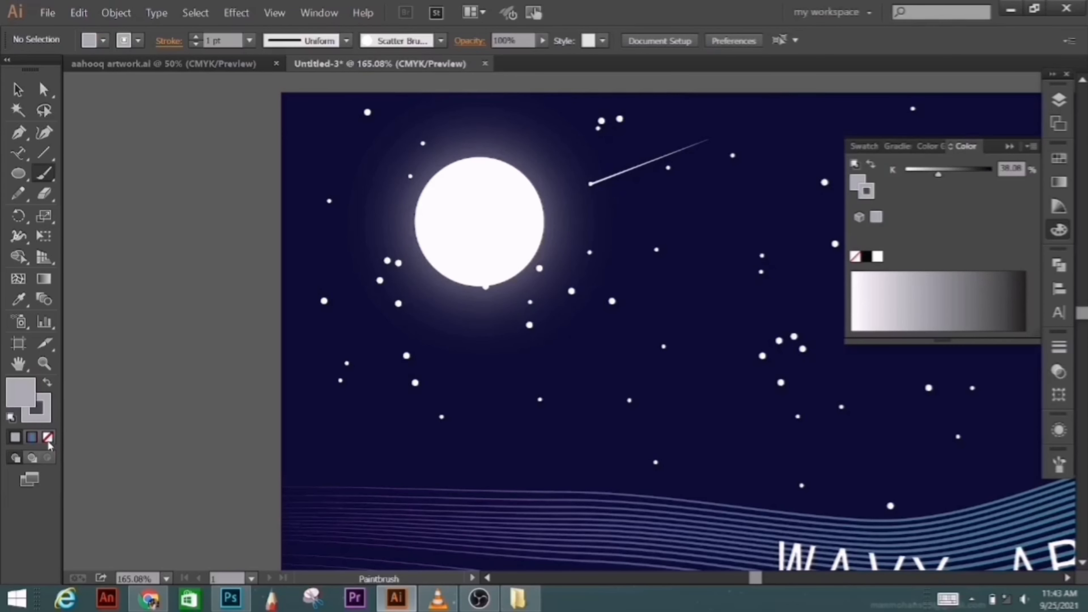
pyautogui.click(48, 437)
pyautogui.click(1010, 148)
pyautogui.moveTo(471, 210); pyautogui.dragTo(469, 184)
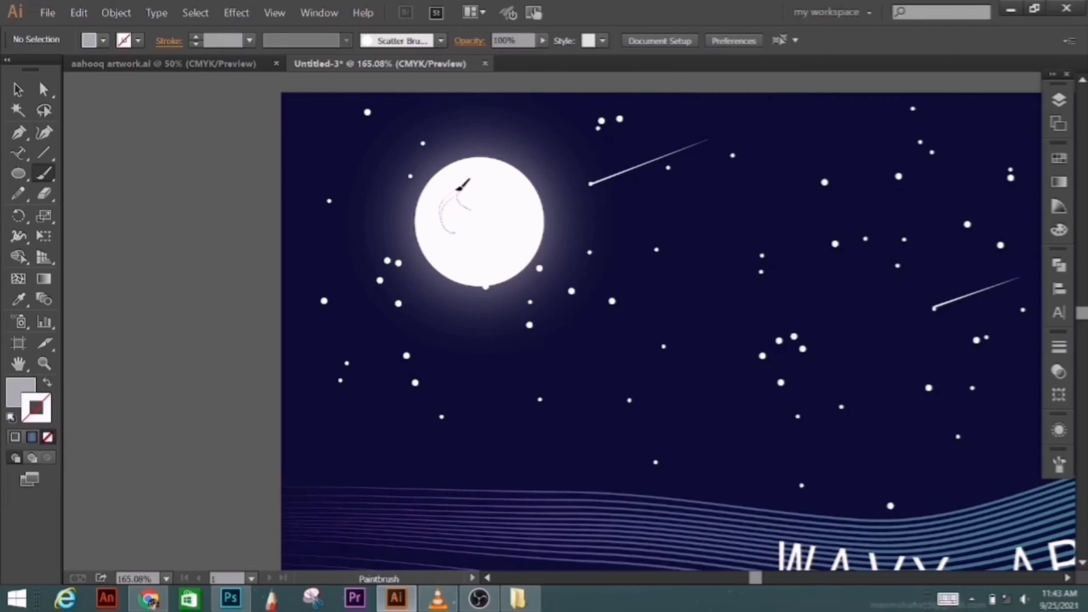
pyautogui.moveTo(478, 246)
pyautogui.mouseDown()
pyautogui.moveTo(510, 203)
pyautogui.moveTo(510, 240)
pyautogui.moveTo(525, 242)
pyautogui.moveTo(501, 253)
pyautogui.moveTo(510, 223)
pyautogui.moveTo(488, 234)
pyautogui.mouseUp()
# Step: Fill the painted path on the moon's right side with the same grey and remove its stroke
pyautogui.click(17, 90)
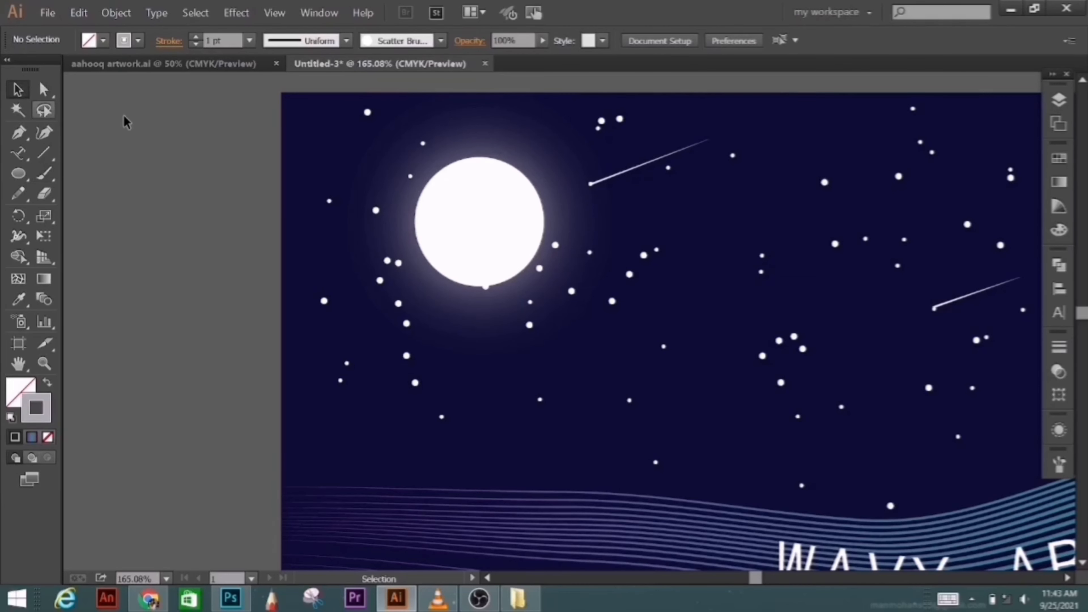
pyautogui.click(502, 205)
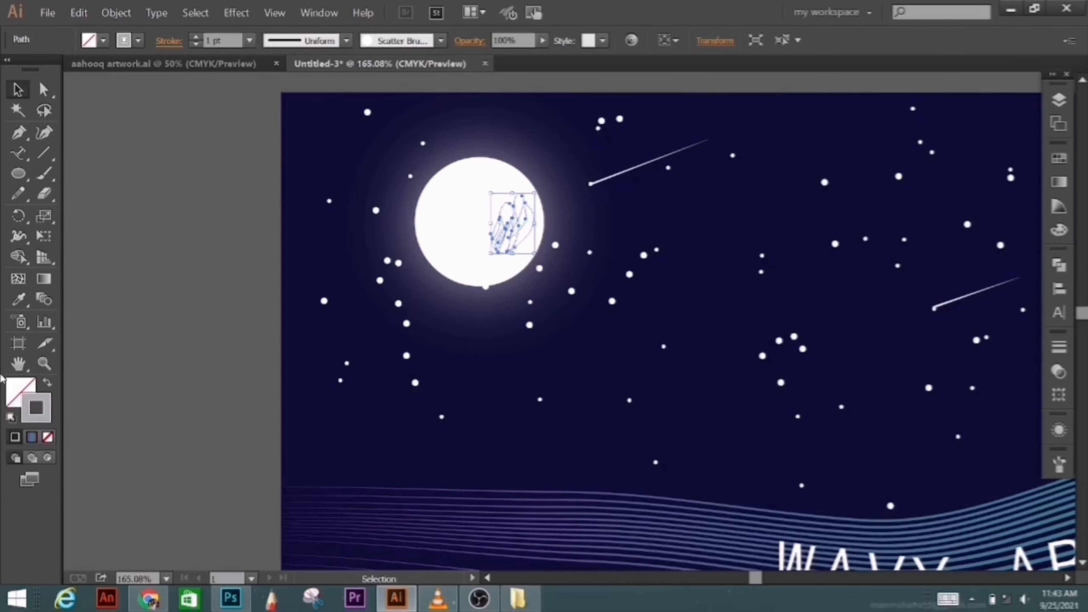
pyautogui.moveTo(15, 391); pyautogui.dragTo(17, 392)
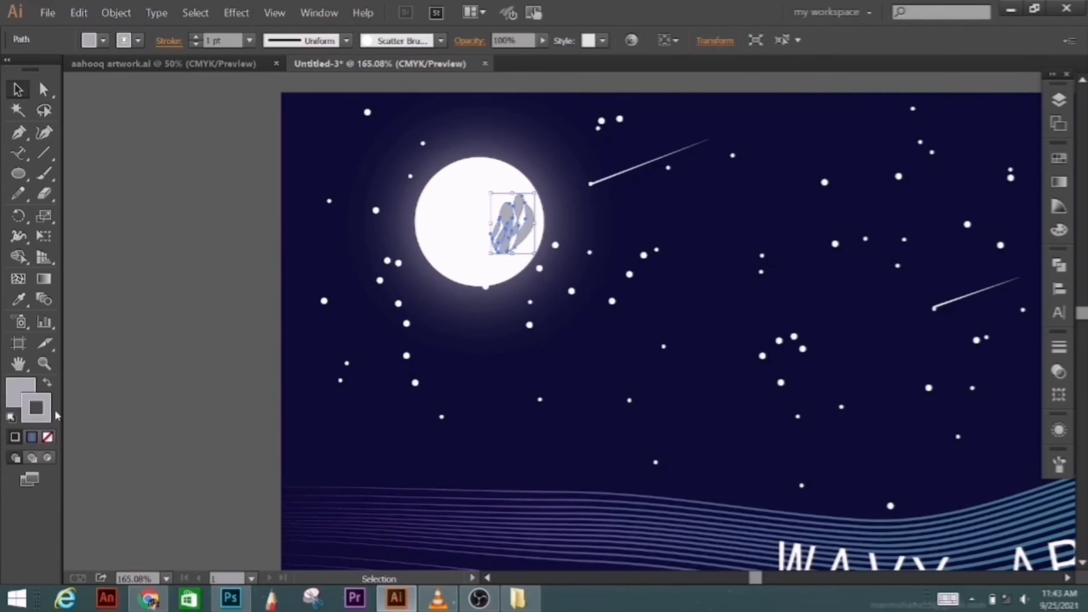
pyautogui.click(48, 437)
# Step: Create a new Scatter Brush from the grey crater shape
pyautogui.click(1060, 468)
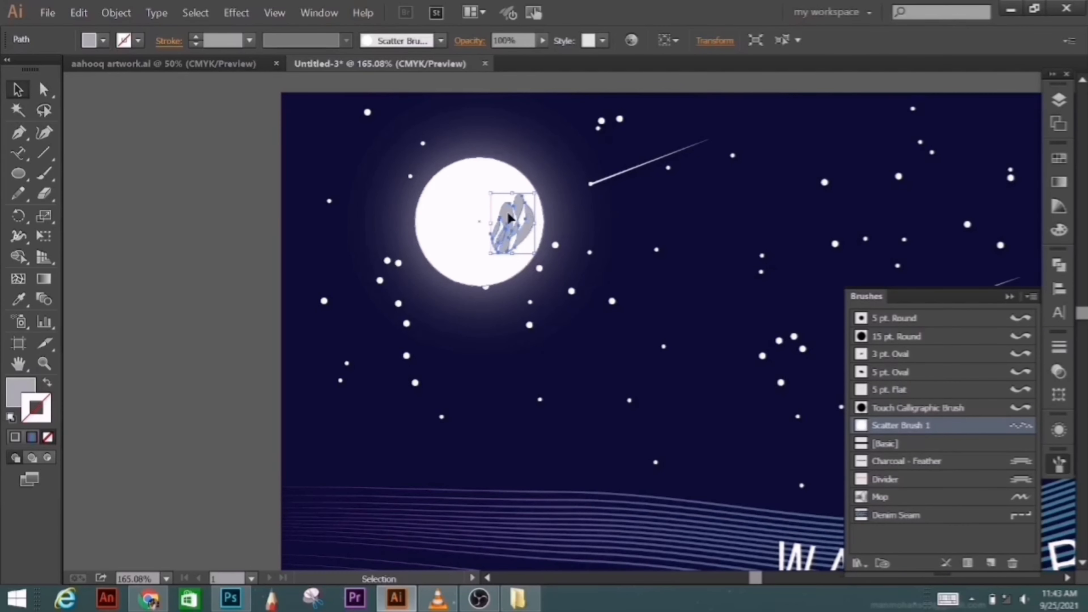
pyautogui.moveTo(508, 218); pyautogui.dragTo(891, 529)
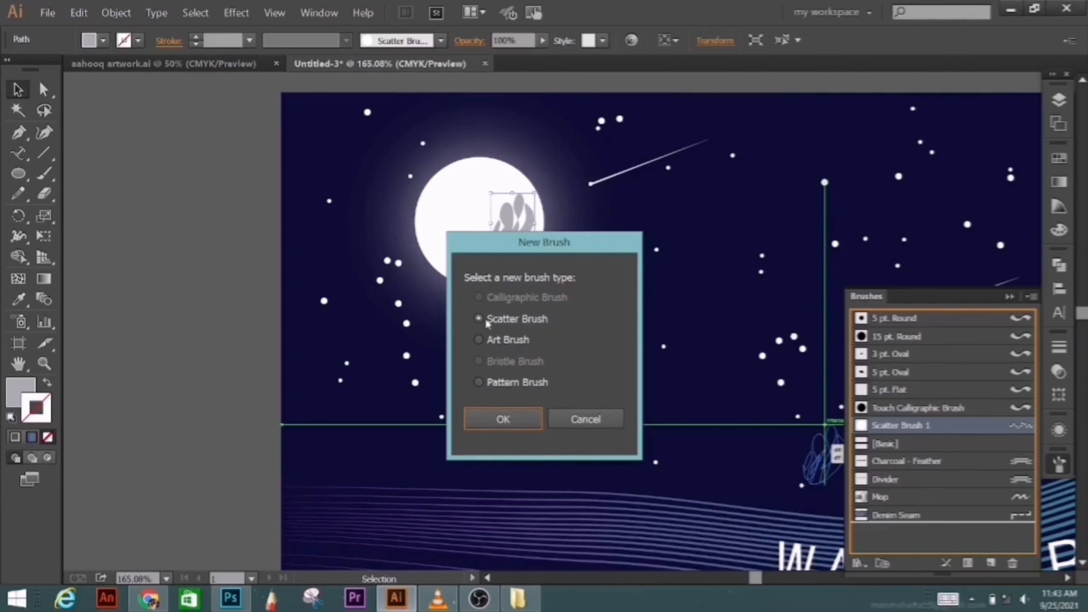
pyautogui.click(500, 419)
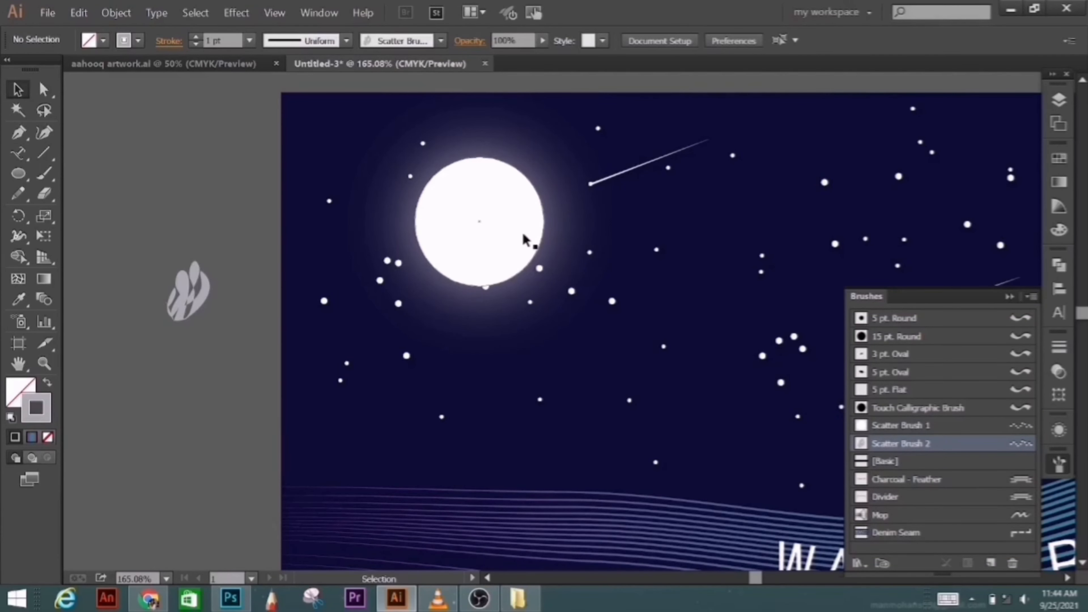
# Step: Paint curved crater strokes along the moon's lower and right side with the new scatter brush, undoing the first attempt
pyautogui.press('b')
pyautogui.moveTo(450, 221); pyautogui.dragTo(515, 257)
pyautogui.hotkey('ctrl', 'z')
pyautogui.moveTo(511, 201); pyautogui.dragTo(500, 264)
pyautogui.moveTo(521, 212); pyautogui.dragTo(523, 210)
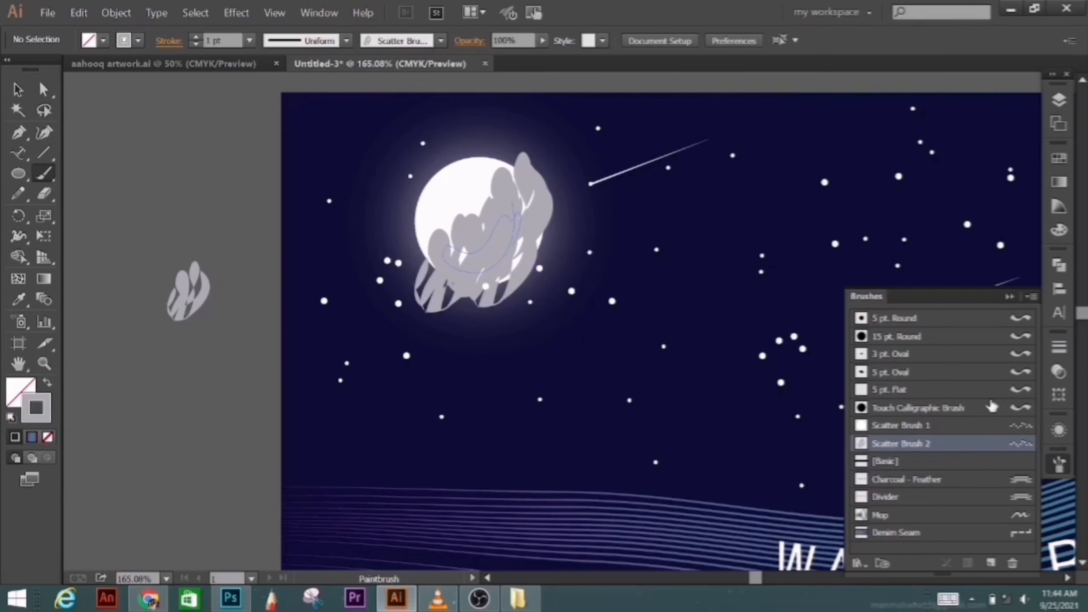
# Step: Set Scatter Brush 2 to 49% size, 46% spacing, -82° rotation and Tints colorization, and apply the changes to existing strokes
pyautogui.click(1032, 297)
pyautogui.click(921, 496)
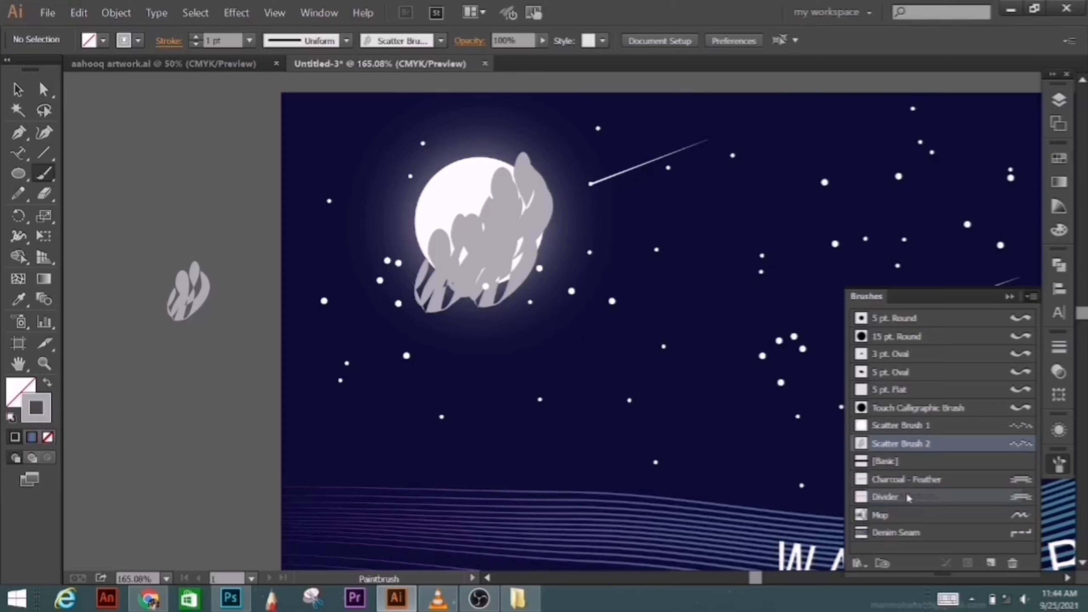
pyautogui.moveTo(837, 127)
pyautogui.mouseDown()
pyautogui.moveTo(782, 319)
pyautogui.moveTo(773, 317)
pyautogui.mouseUp()
pyautogui.moveTo(754, 395)
pyautogui.mouseDown()
pyautogui.moveTo(720, 398)
pyautogui.moveTo(735, 421)
pyautogui.moveTo(727, 431)
pyautogui.moveTo(777, 429)
pyautogui.moveTo(731, 427)
pyautogui.moveTo(729, 450)
pyautogui.moveTo(778, 448)
pyautogui.moveTo(750, 449)
pyautogui.moveTo(747, 474)
pyautogui.moveTo(731, 481)
pyautogui.mouseUp()
pyautogui.moveTo(911, 311)
pyautogui.mouseDown()
pyautogui.moveTo(960, 287)
pyautogui.moveTo(1049, 194)
pyautogui.mouseUp()
pyautogui.click(820, 448)
pyautogui.click(776, 485)
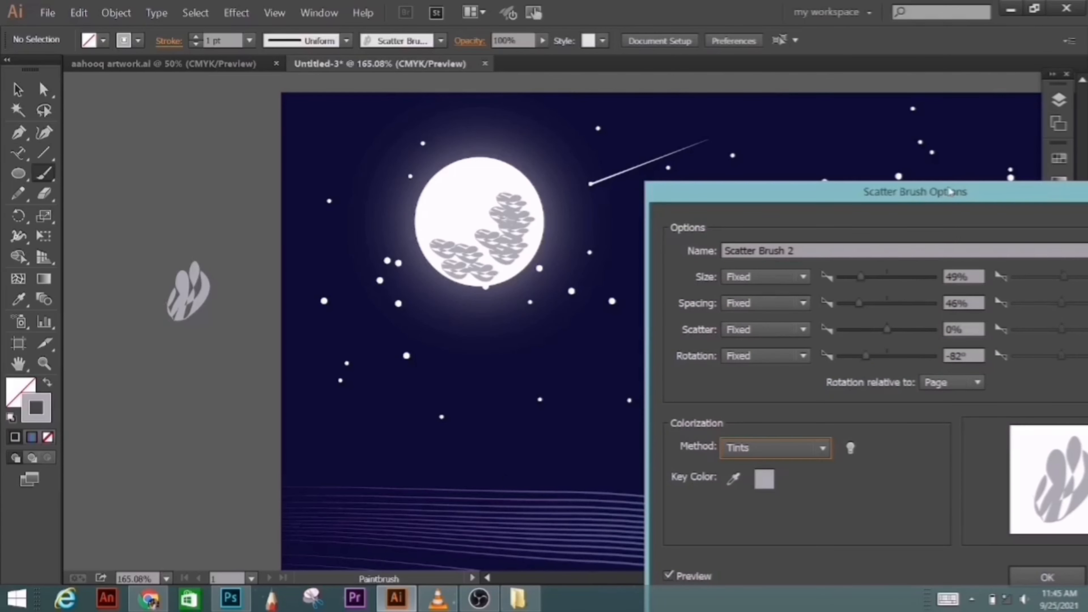
pyautogui.moveTo(950, 191); pyautogui.dragTo(803, 205)
pyautogui.click(904, 587)
pyautogui.click(570, 331)
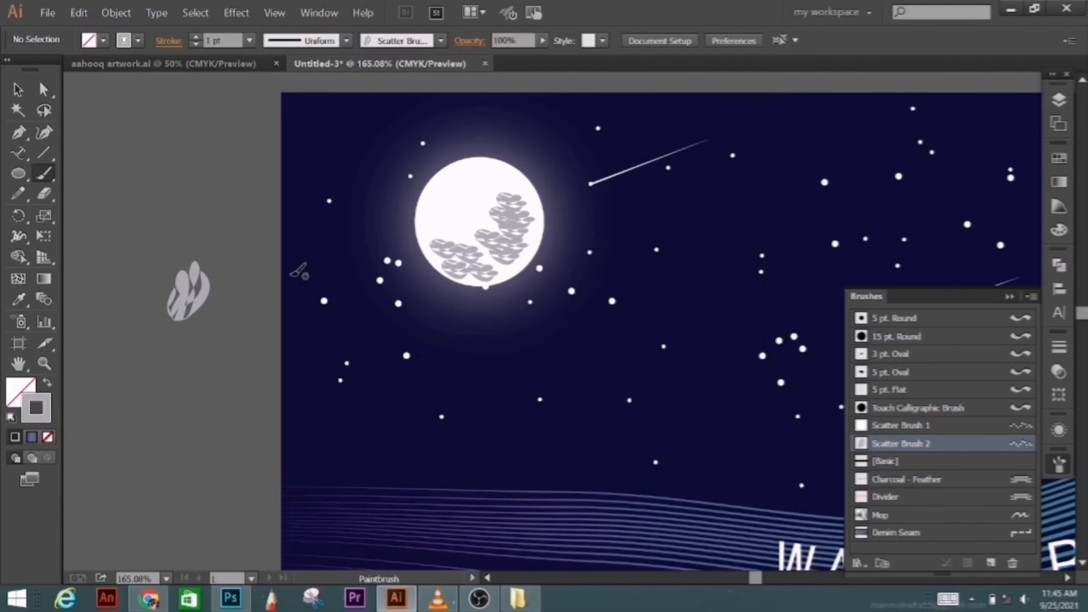
# Step: Lower the opacity of the painted crater stroke on the moon to 18%
pyautogui.click(18, 90)
pyautogui.click(518, 233)
pyautogui.click(543, 41)
pyautogui.moveTo(546, 57); pyautogui.dragTo(482, 56)
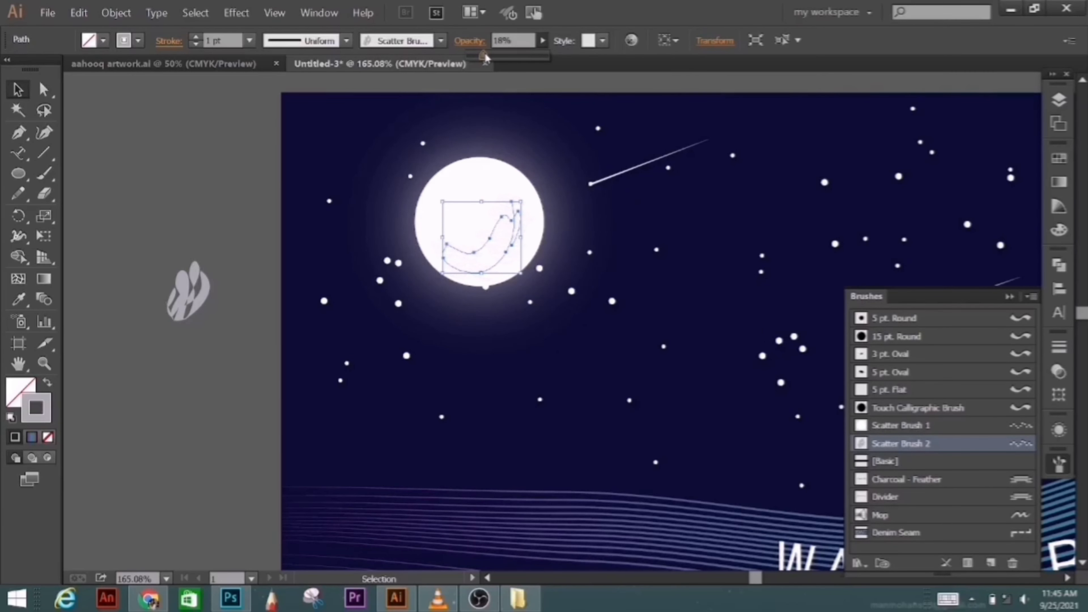
pyautogui.click(660, 357)
# Step: Paint another crater stroke down the moon's left side with the scatter brush
pyautogui.click(1010, 298)
pyautogui.scroll(-2, 596, 354)
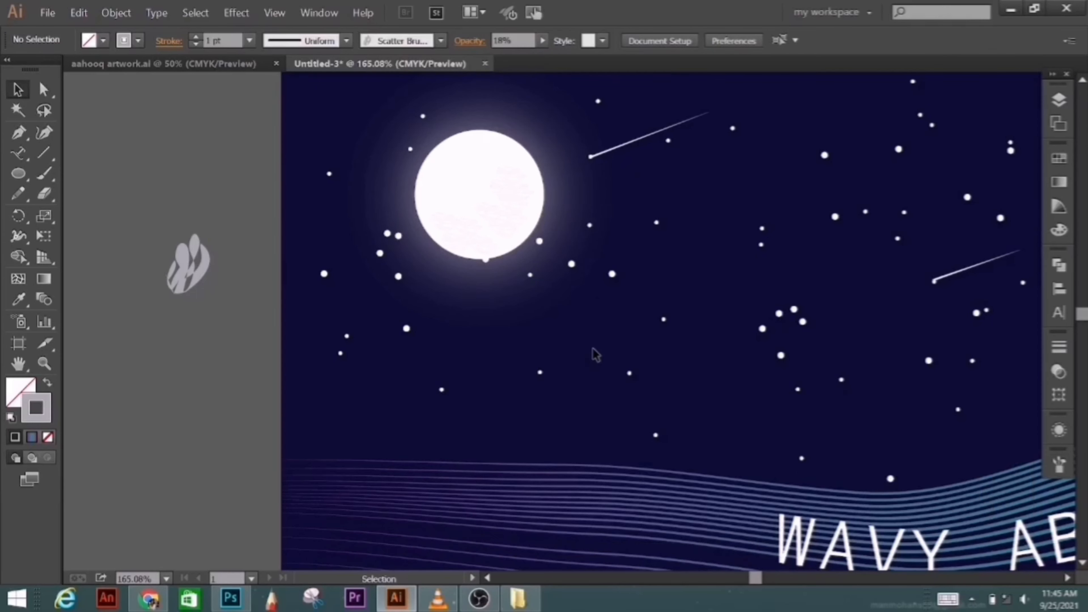
pyautogui.click(43, 173)
pyautogui.moveTo(442, 147); pyautogui.dragTo(433, 220)
# Step: Select the crater stroke on the moon's left side and set its opacity to 37%
pyautogui.press('v')
pyautogui.moveTo(433, 177)
pyautogui.mouseDown()
pyautogui.moveTo(483, 176)
pyautogui.moveTo(488, 187)
pyautogui.mouseUp()
pyautogui.click(543, 40)
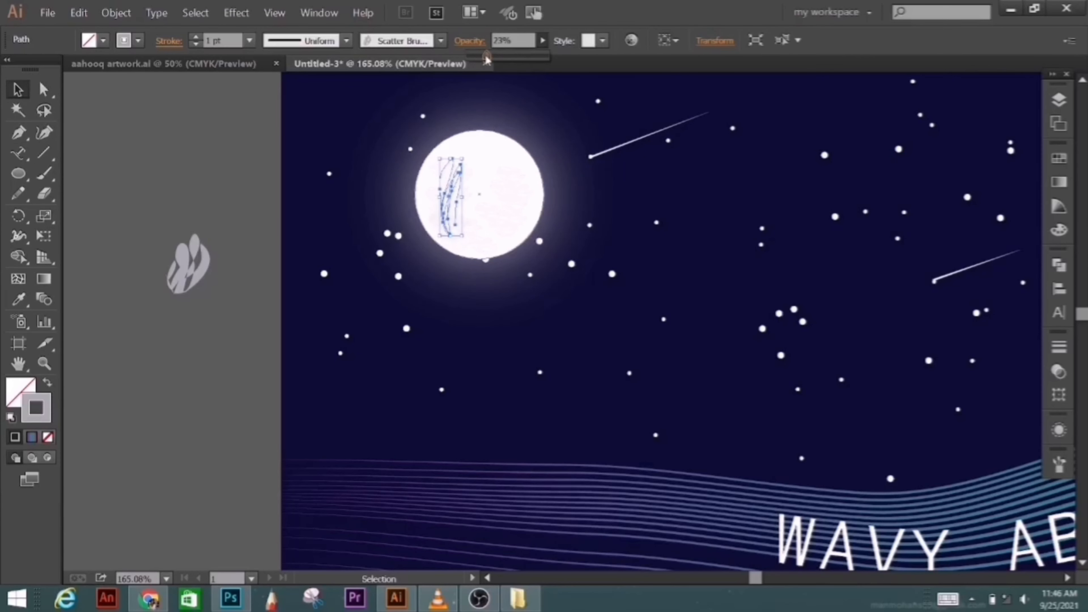
pyautogui.moveTo(492, 59); pyautogui.dragTo(498, 59)
pyautogui.click(156, 206)
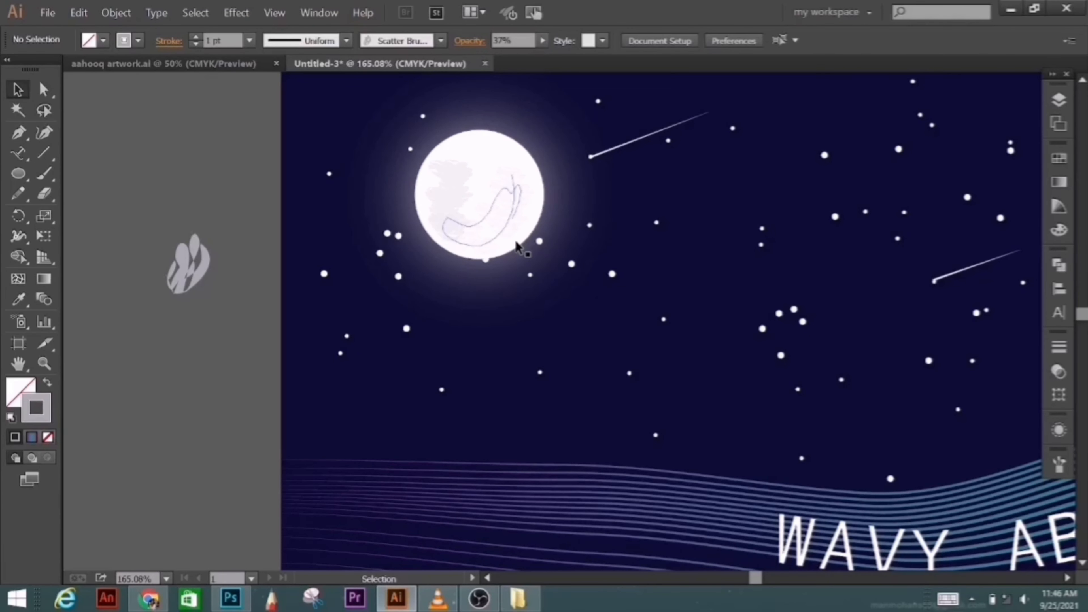
# Step: Bring the whole artboard into view and select the crater stroke on the moon's left side
pyautogui.scroll(-1, 600, 287)
pyautogui.scroll(-3, 614, 293)
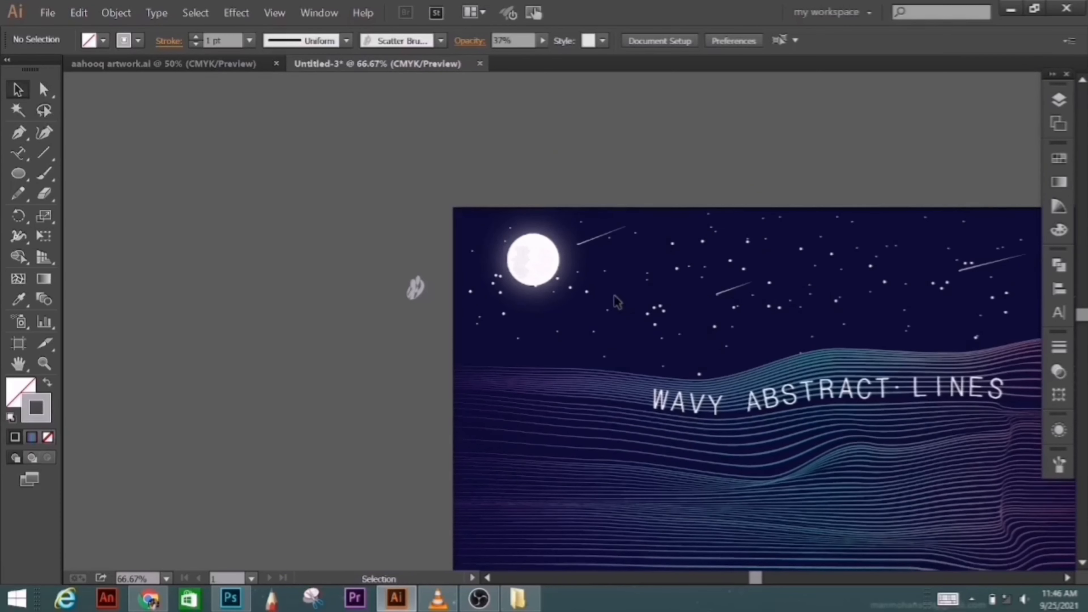
pyautogui.scroll(-1, 681, 279)
pyautogui.scroll(-1, 681, 279)
pyautogui.click(534, 234)
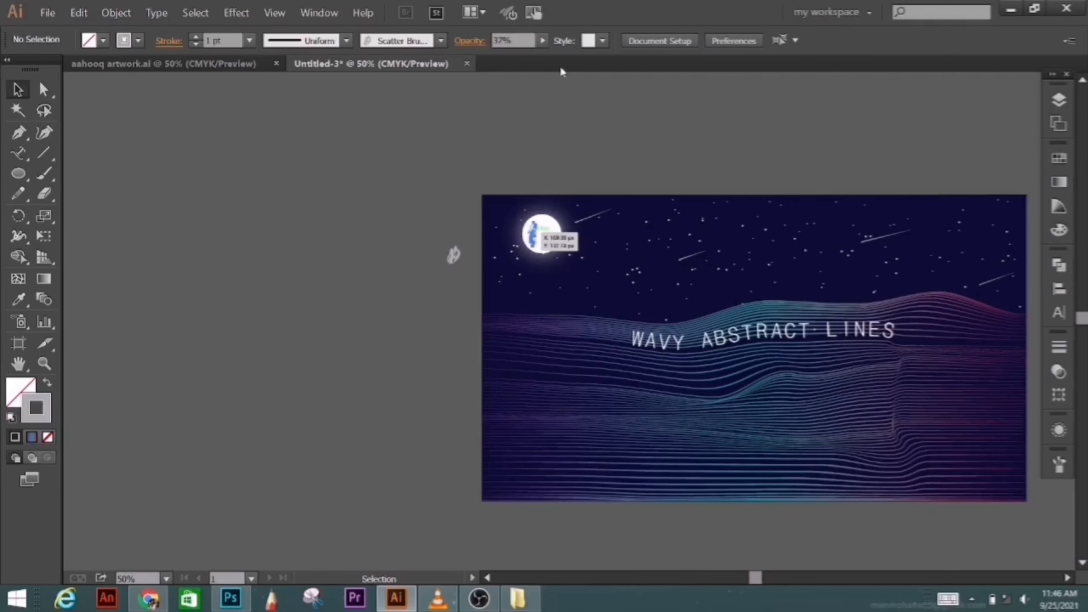